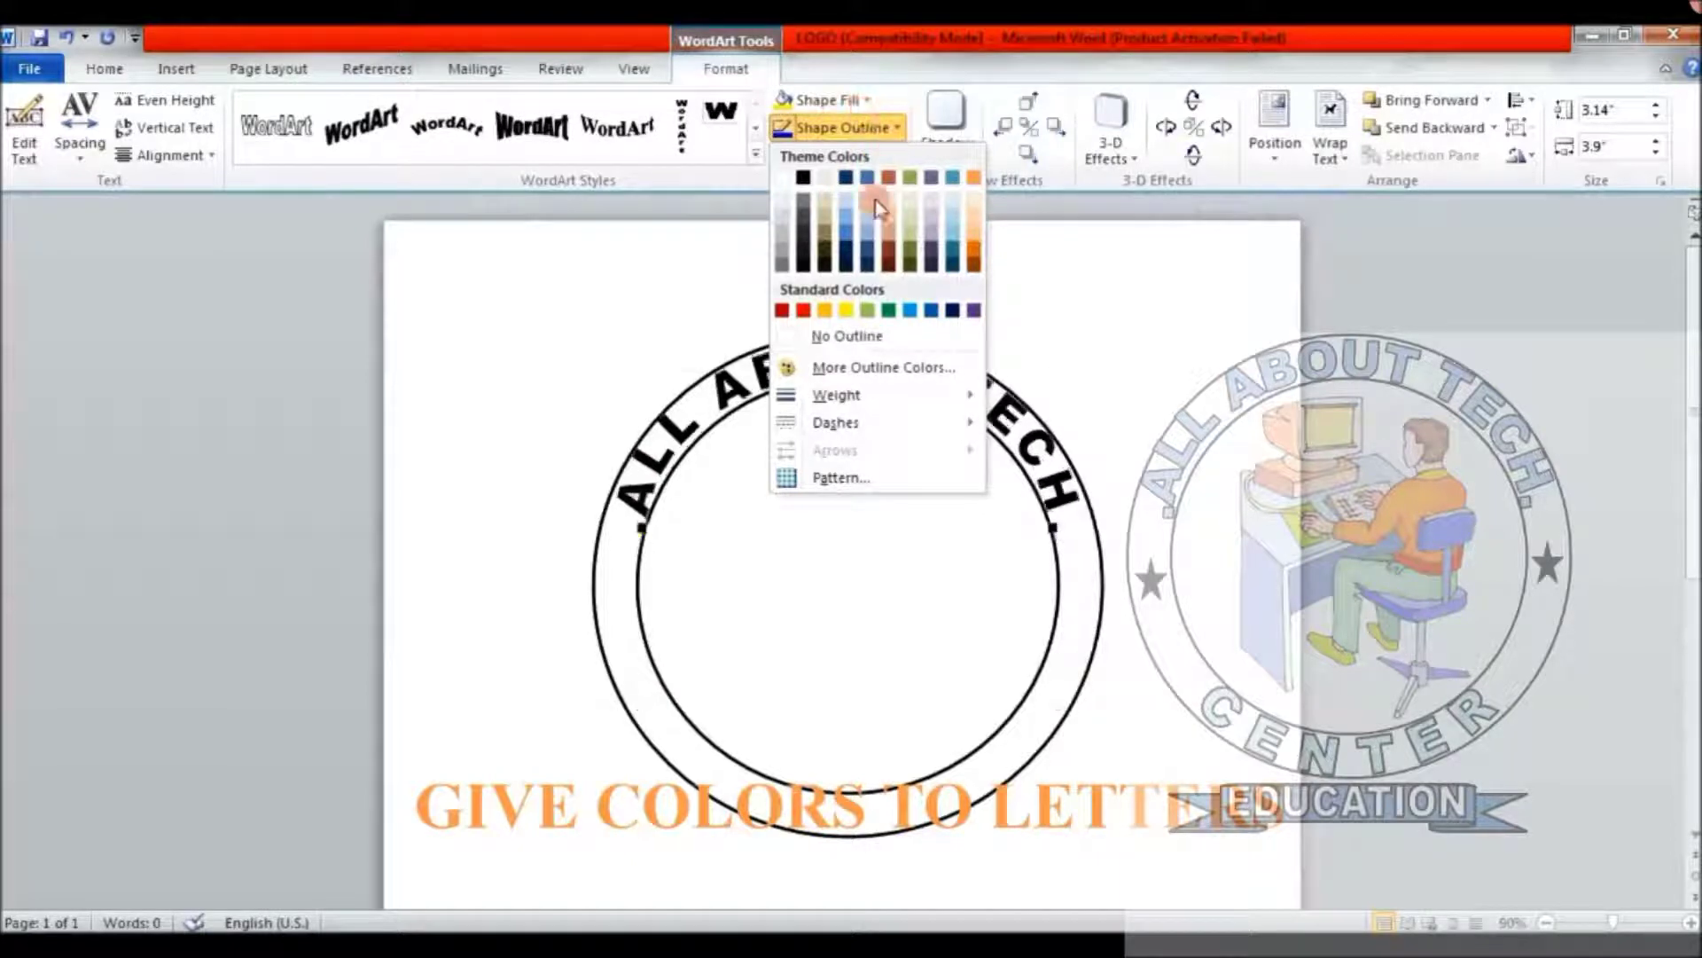
# Give the curved "ALL ABOUT TECH" WordArt a black outline with a weight of 2¼ pt
pyautogui.click(803, 178)
pyautogui.click(864, 142)
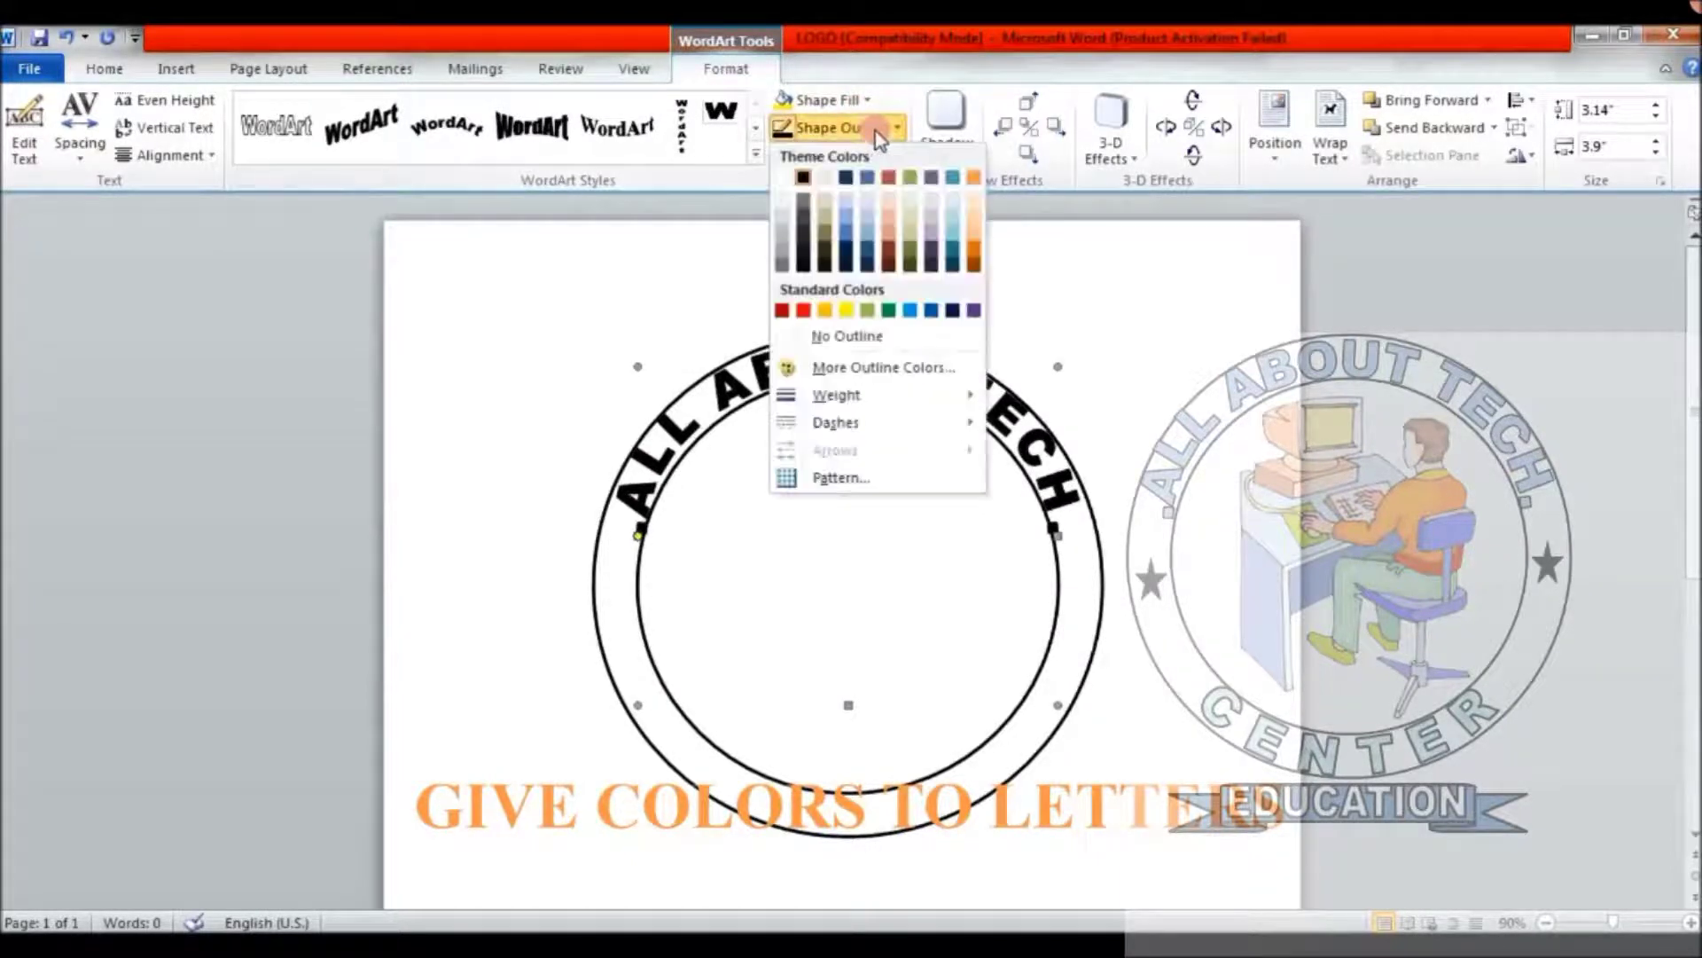
pyautogui.moveTo(911, 391)
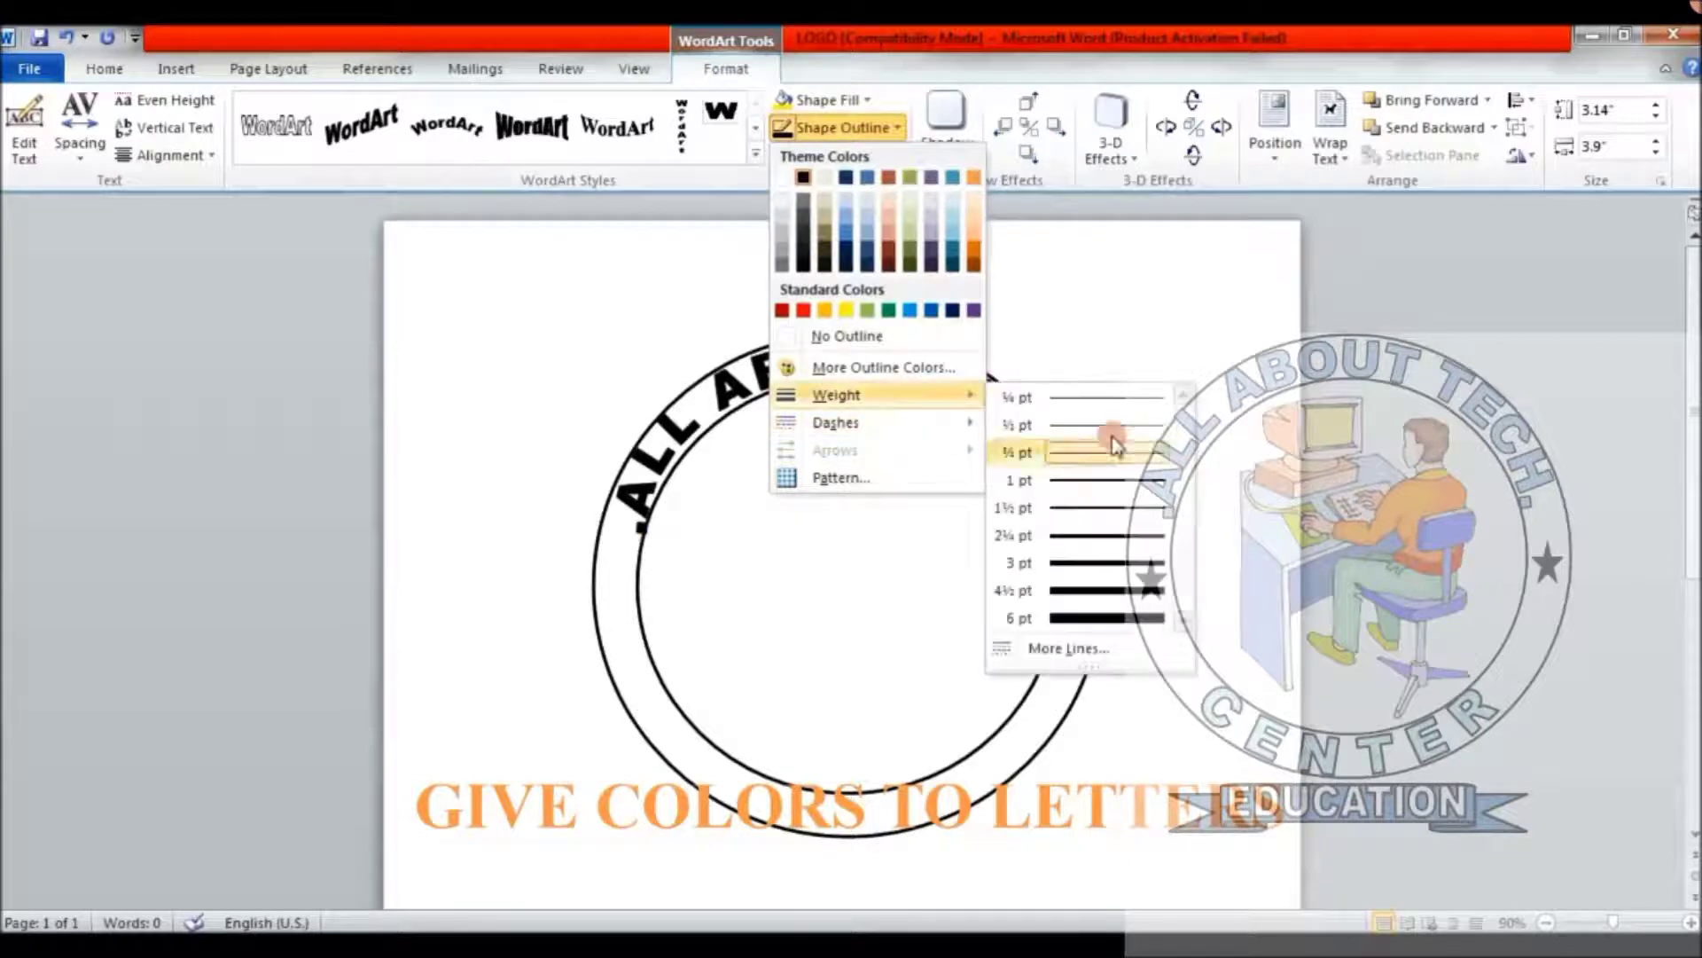
pyautogui.click(1100, 535)
# Fill the "ALL ABOUT TECH" letters with a light orange theme color and deselect the WordArt
pyautogui.click(873, 102)
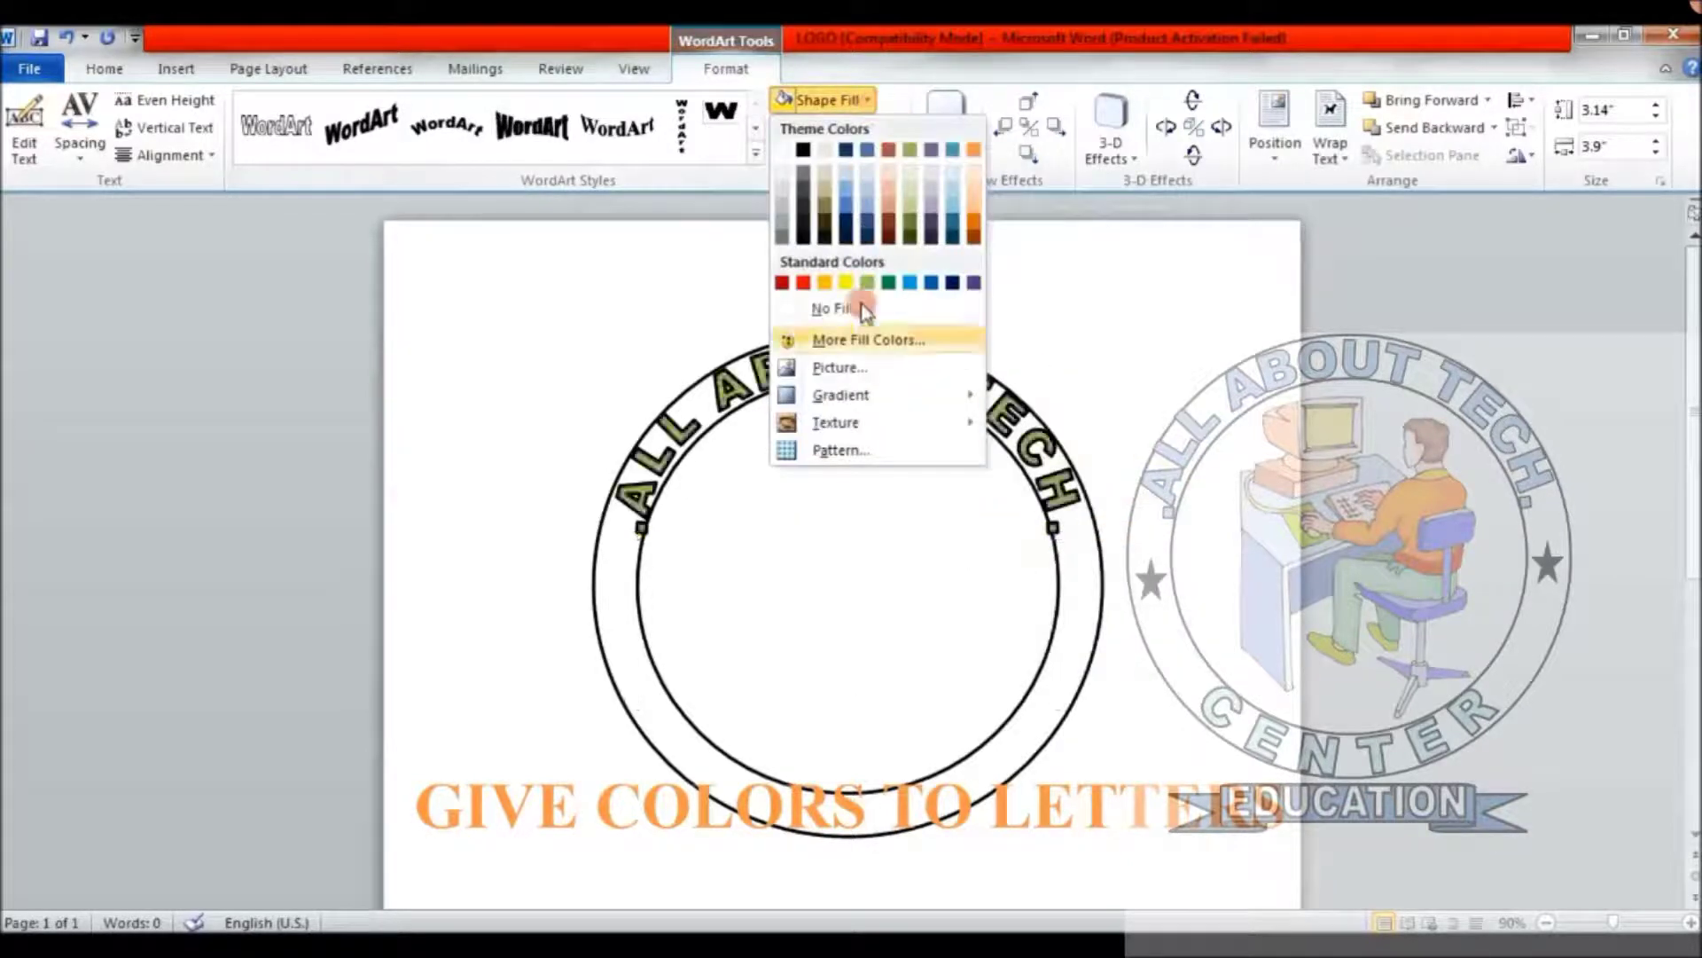
pyautogui.moveTo(866, 420)
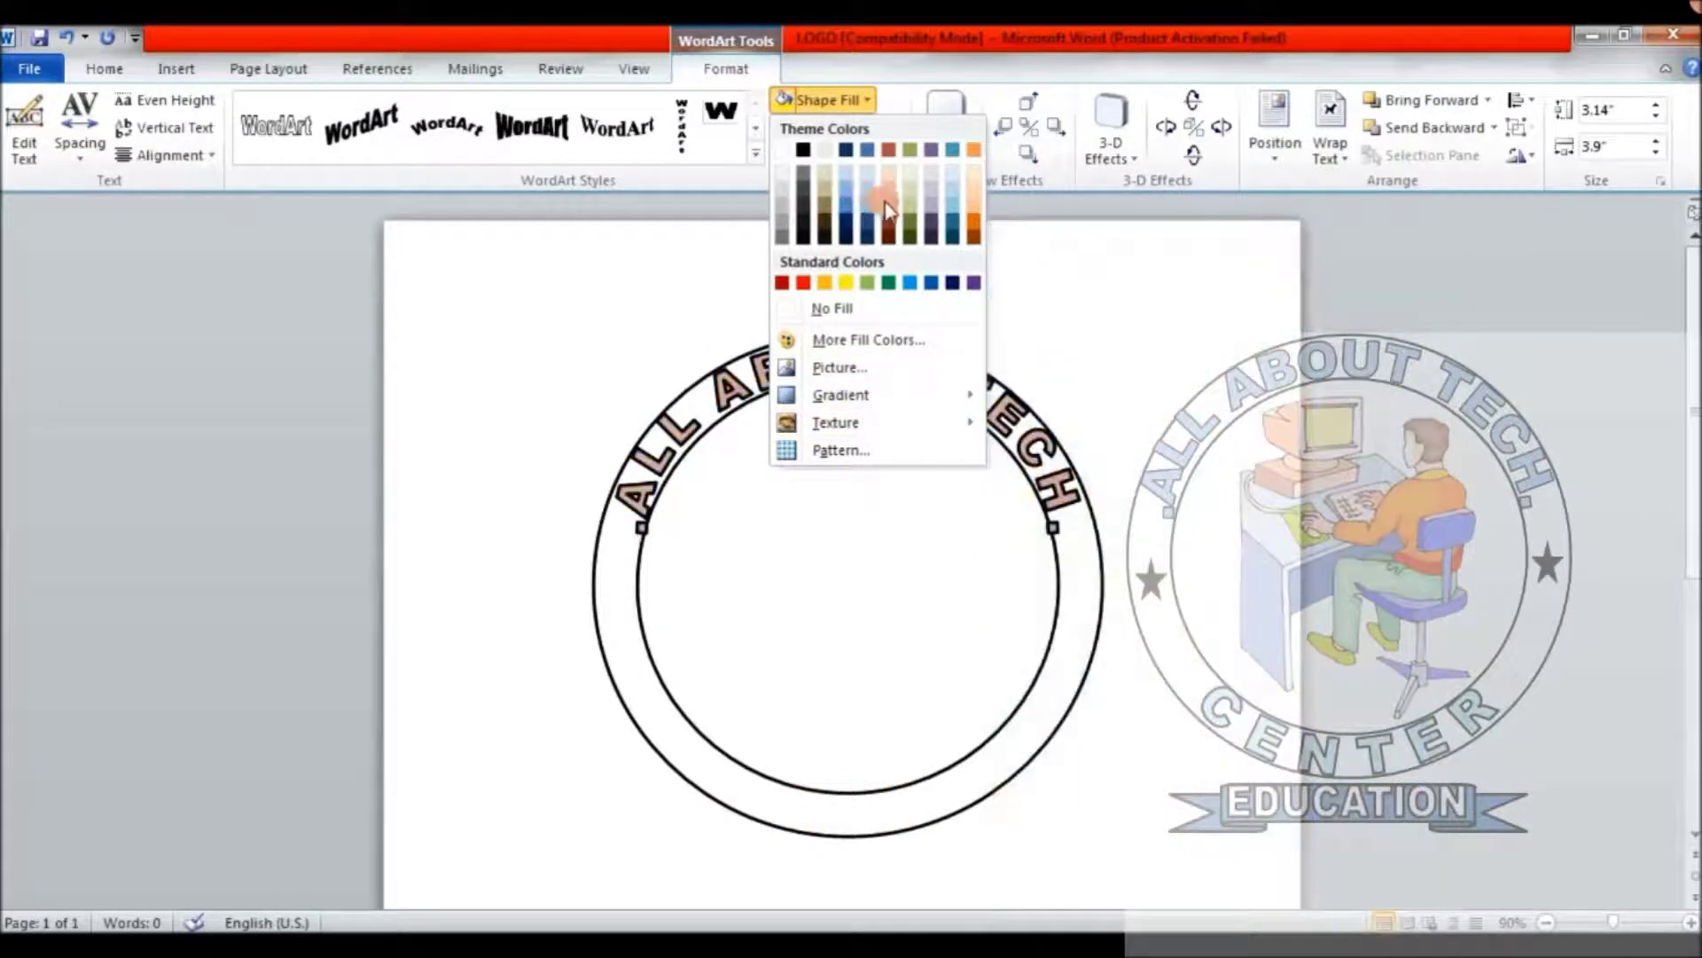
pyautogui.click(975, 209)
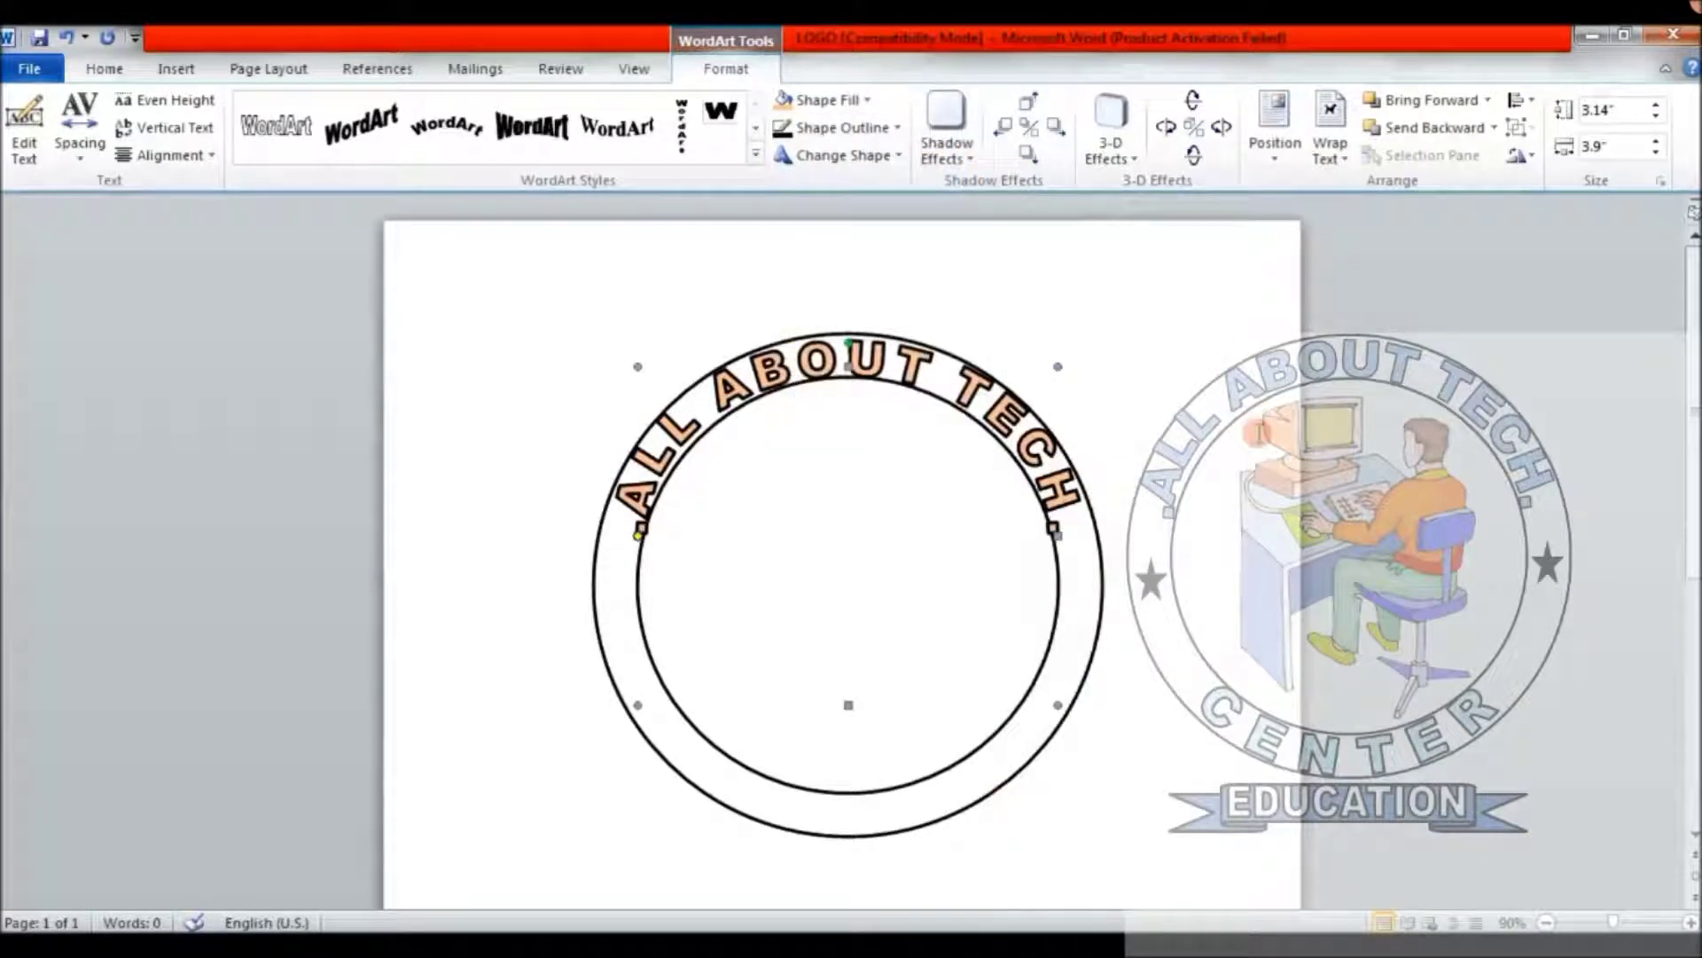
pyautogui.click(1259, 432)
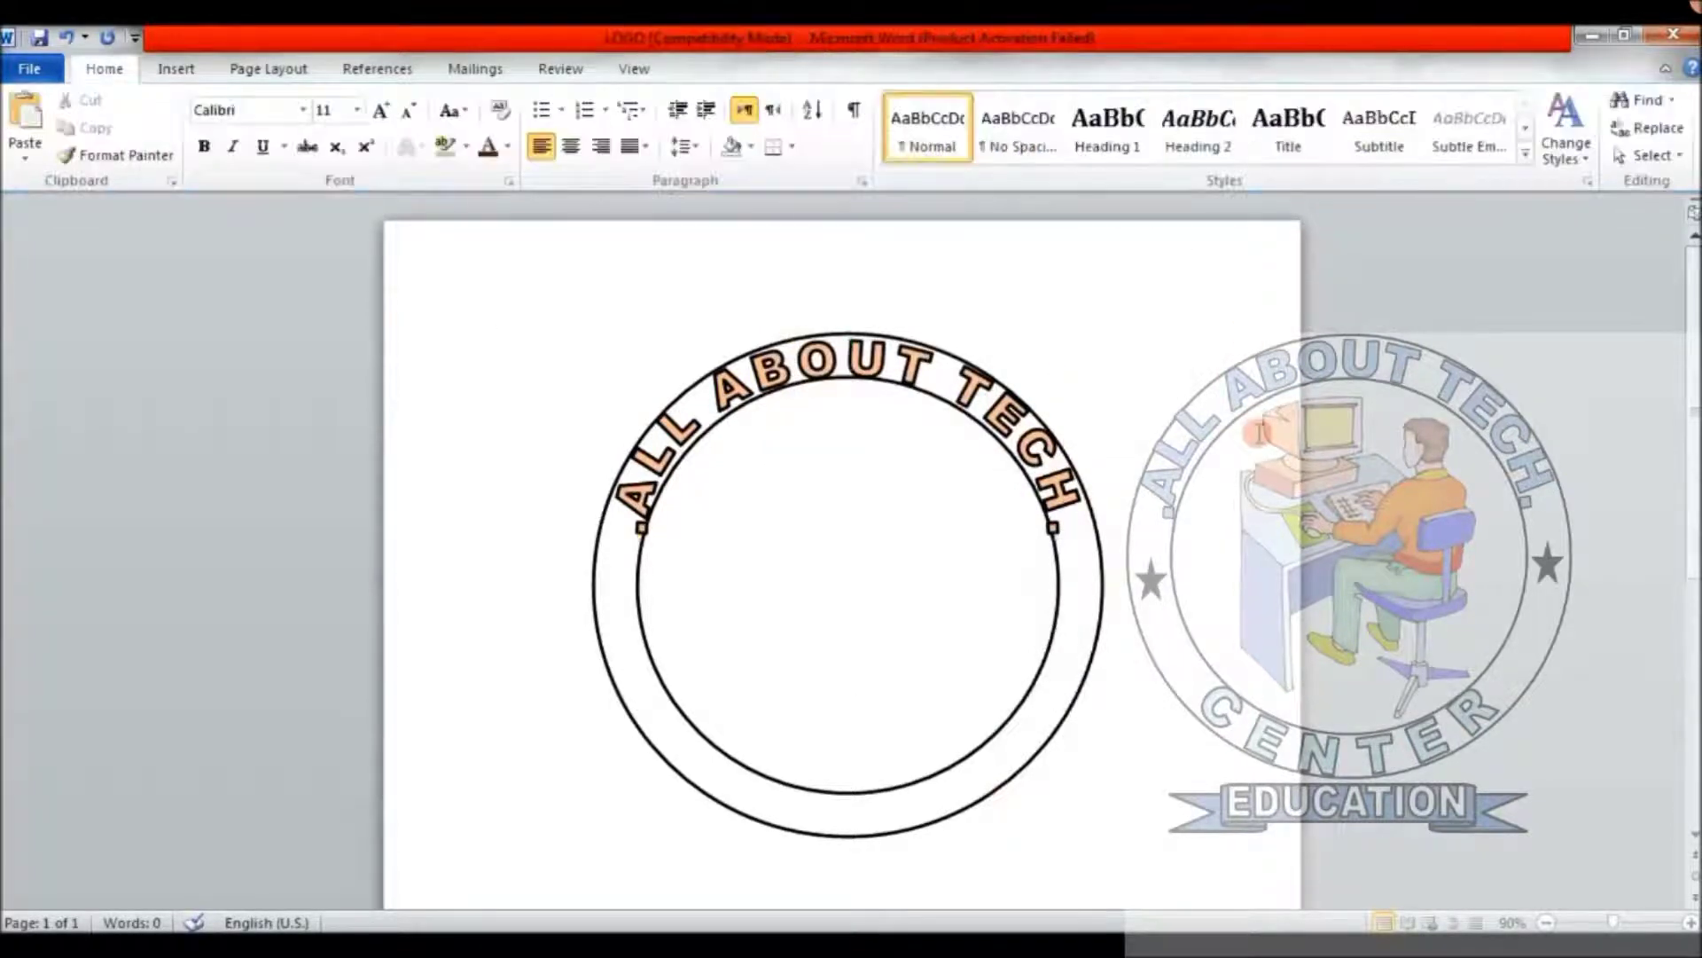
# Insert a WordArt reading "CENTER" in the first plain outline style, with Arial Black at size 36
pyautogui.click(186, 75)
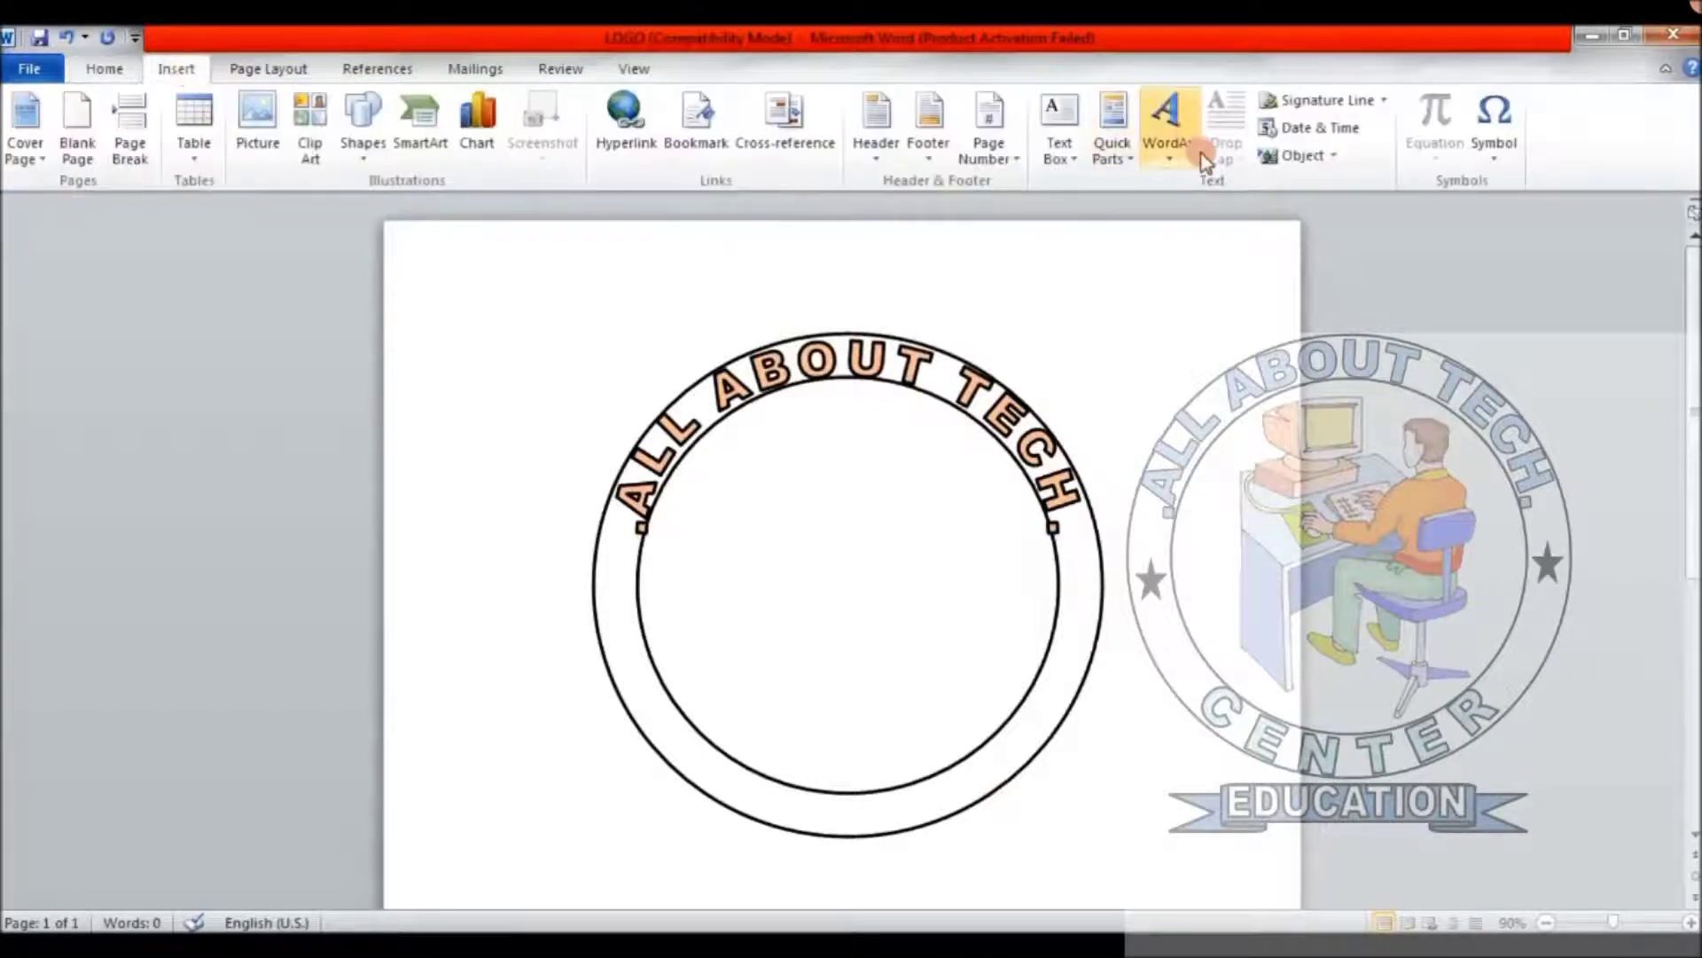
pyautogui.click(1169, 159)
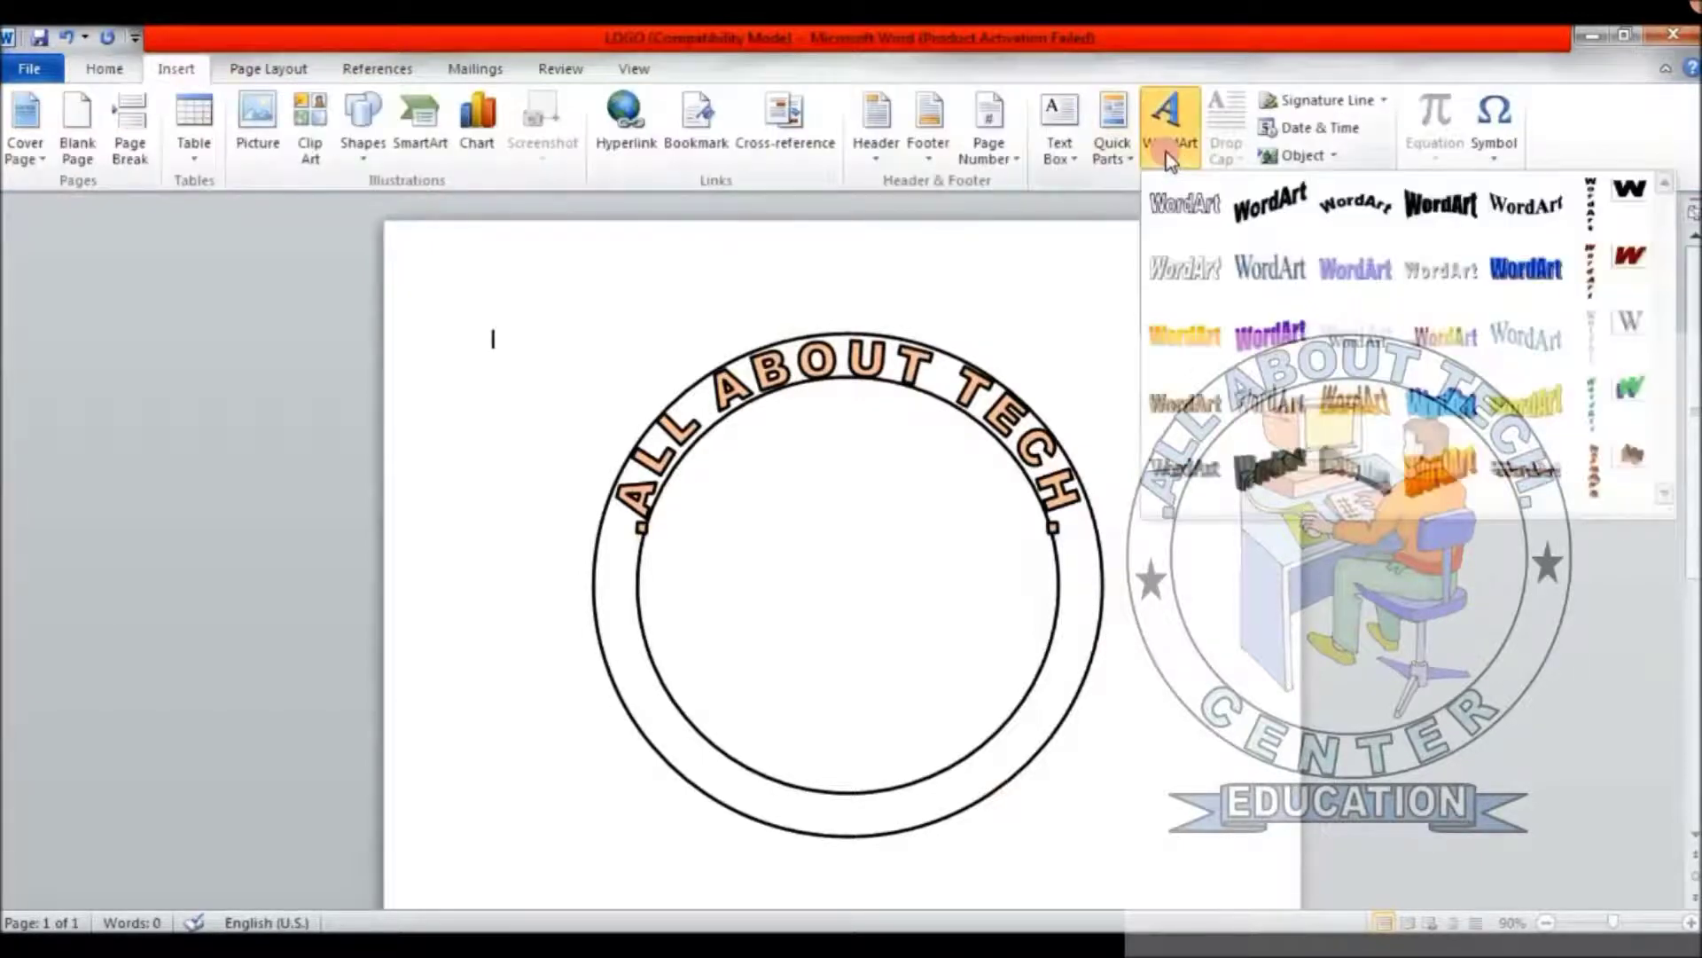
pyautogui.click(1182, 203)
pyautogui.press('BackSpace')
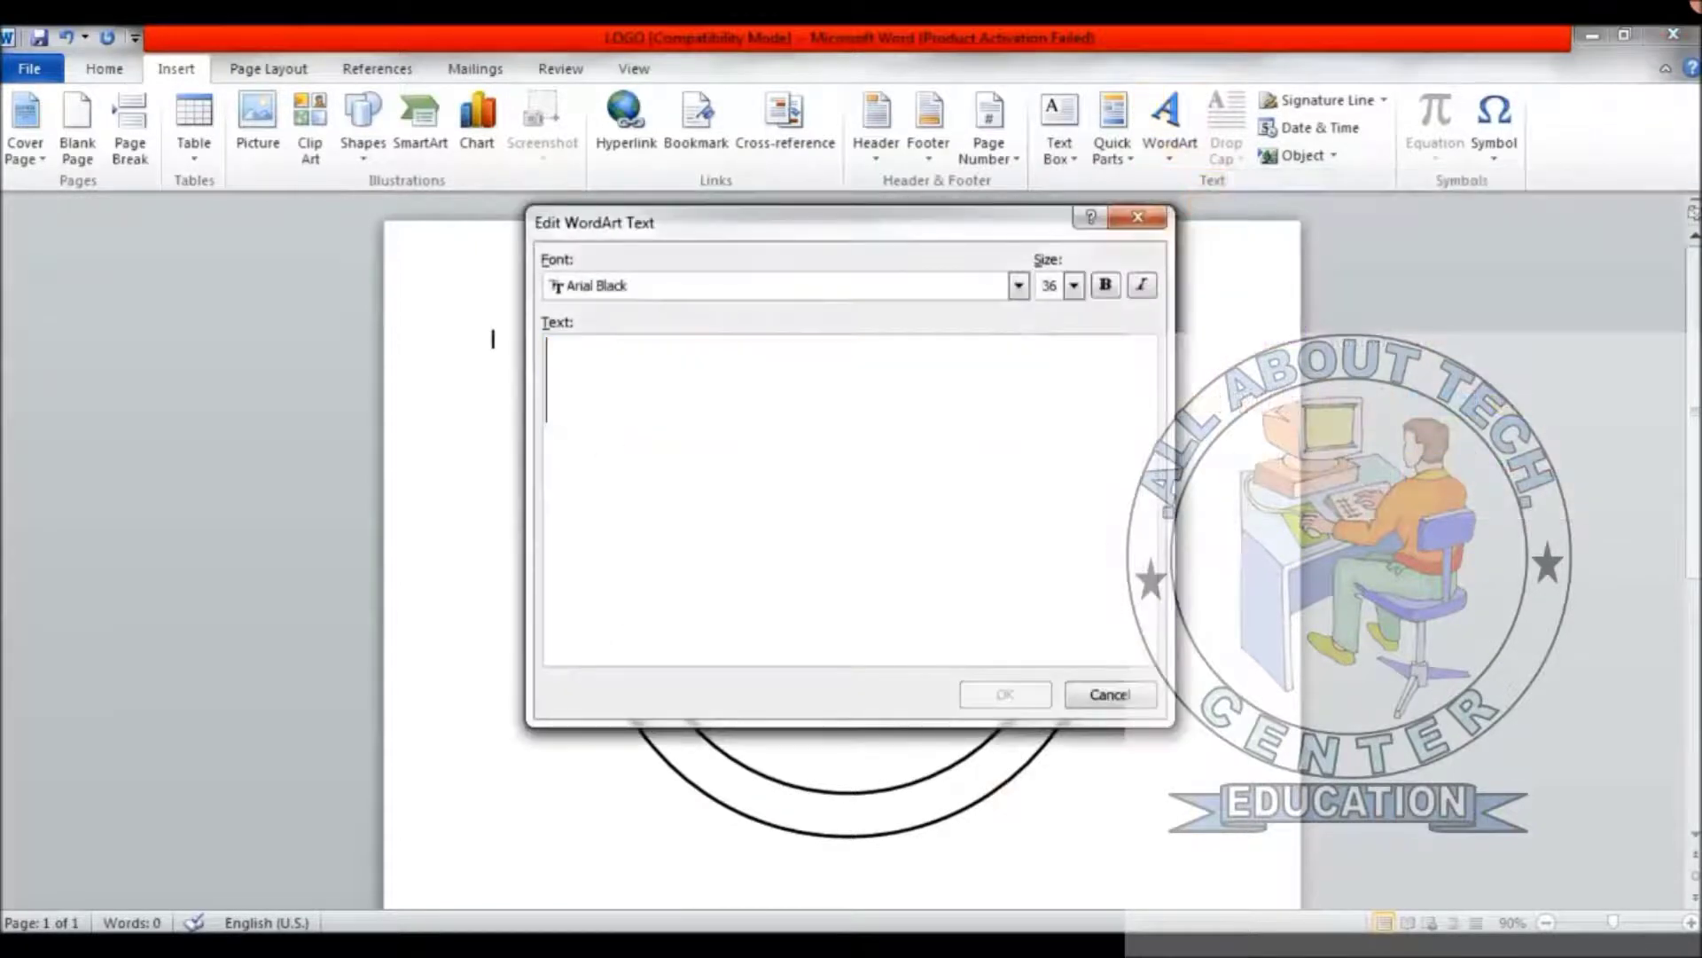
pyautogui.write('CENTER')
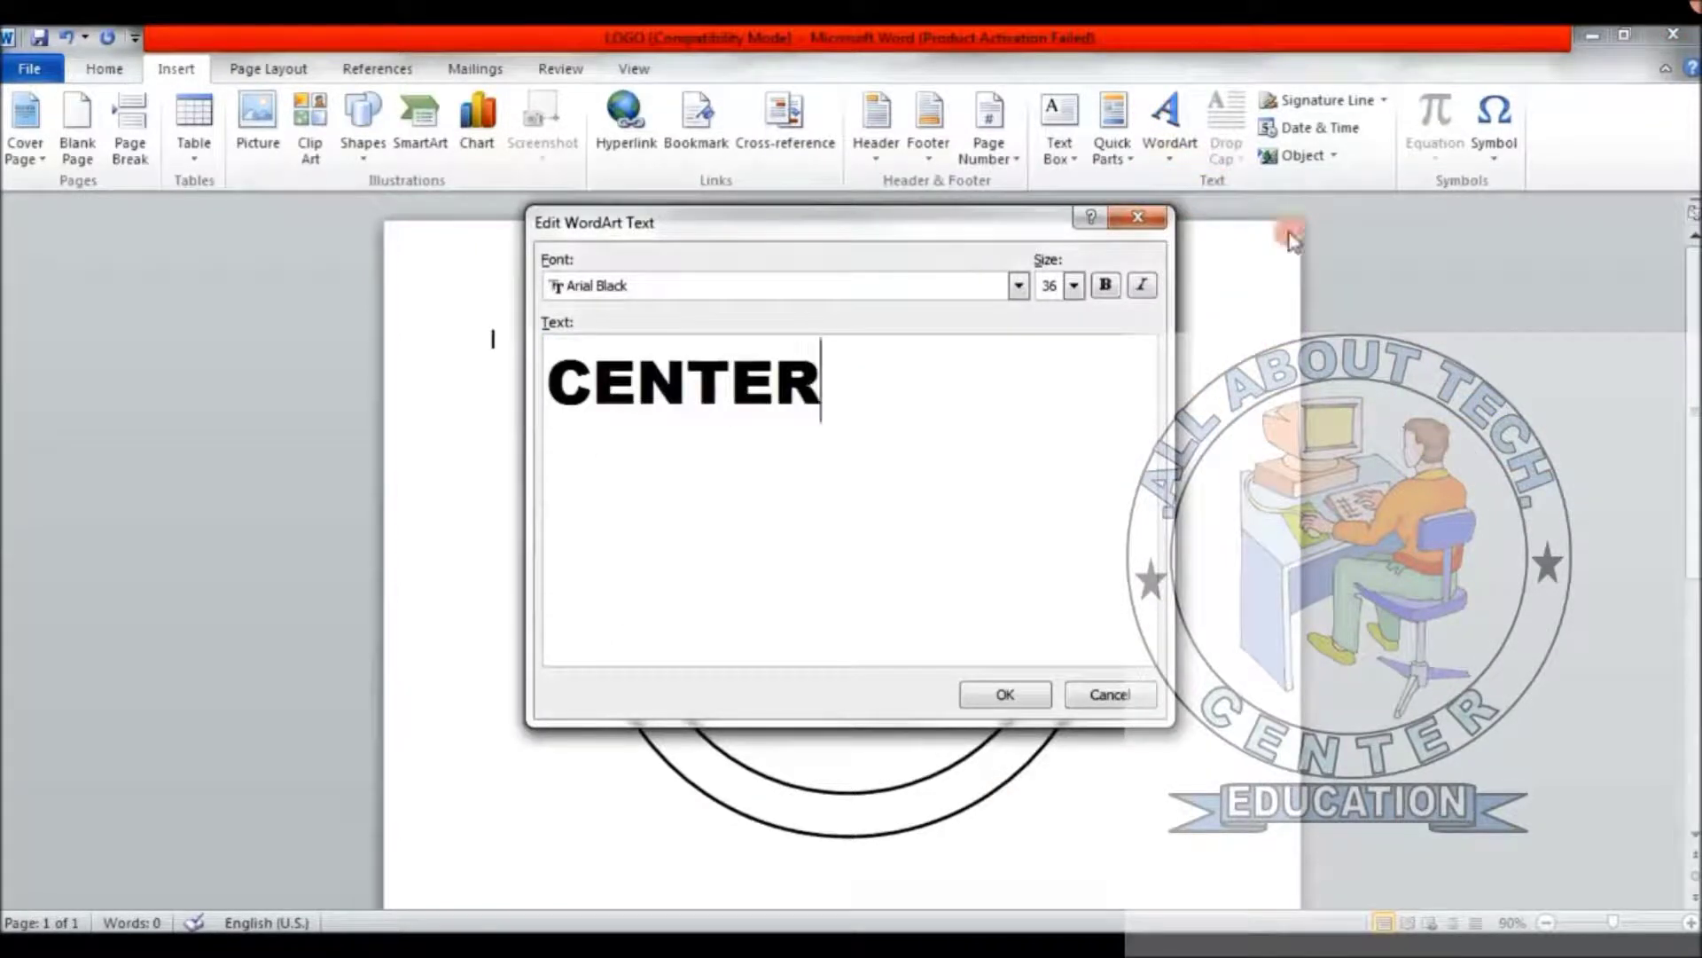
pyautogui.click(1020, 697)
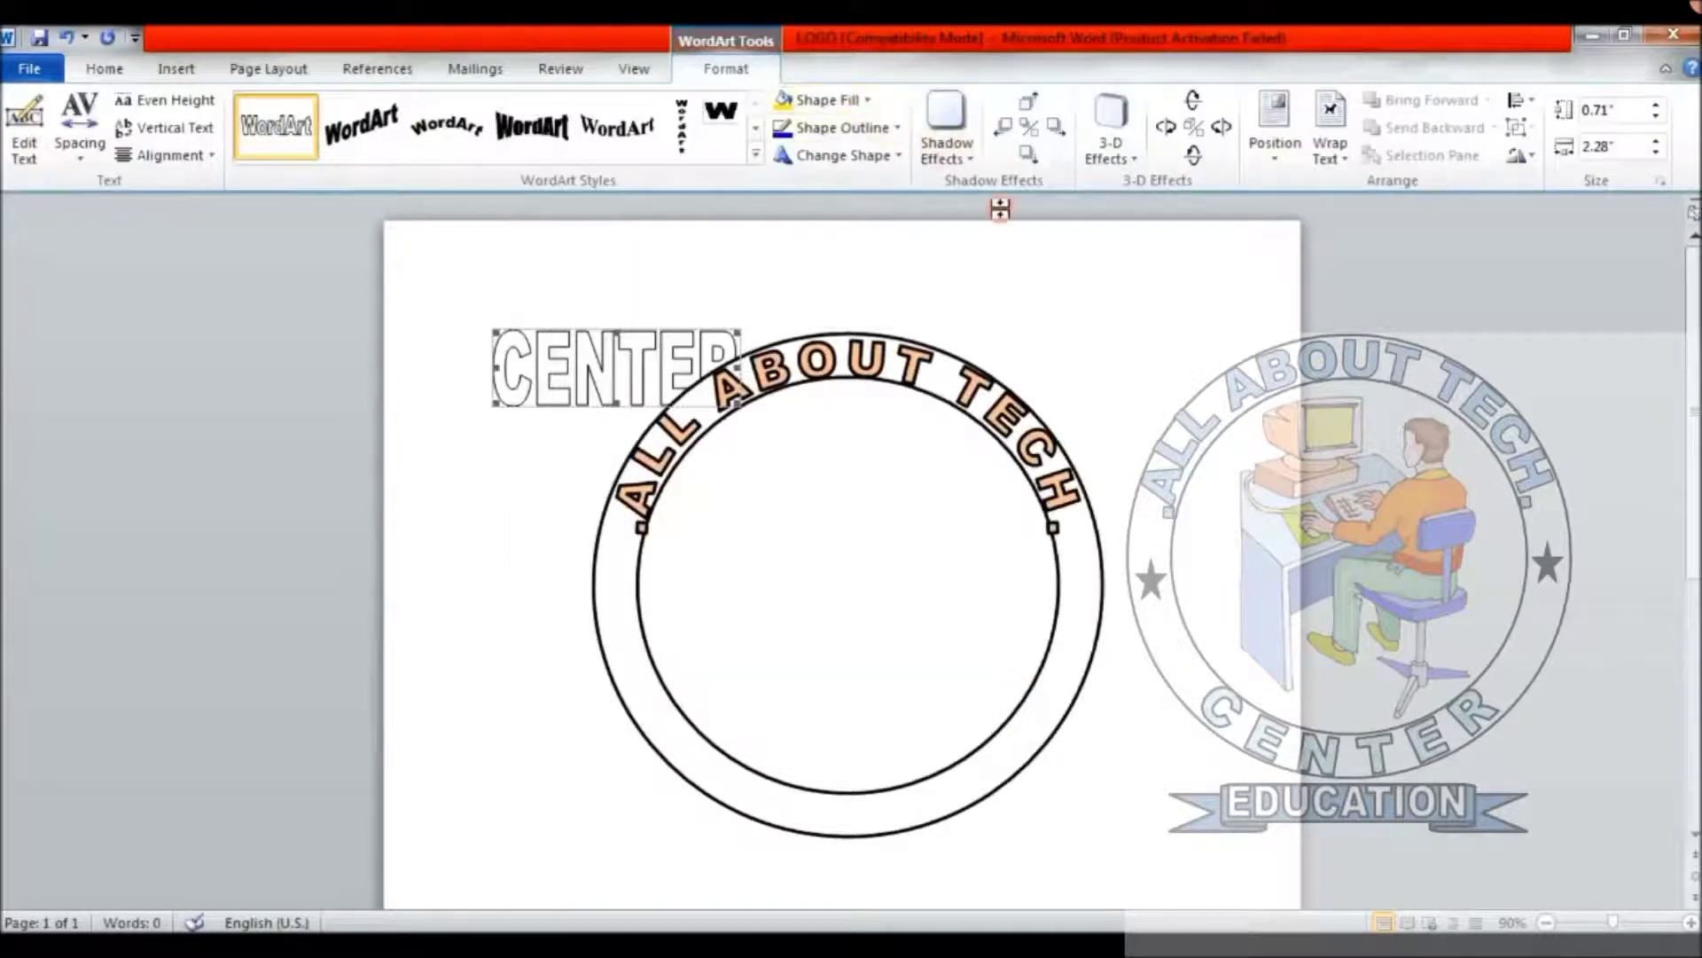
# Set the CENTER WordArt's text wrapping to In Front of Text and bend it along the downward-curving follow path
pyautogui.click(1330, 133)
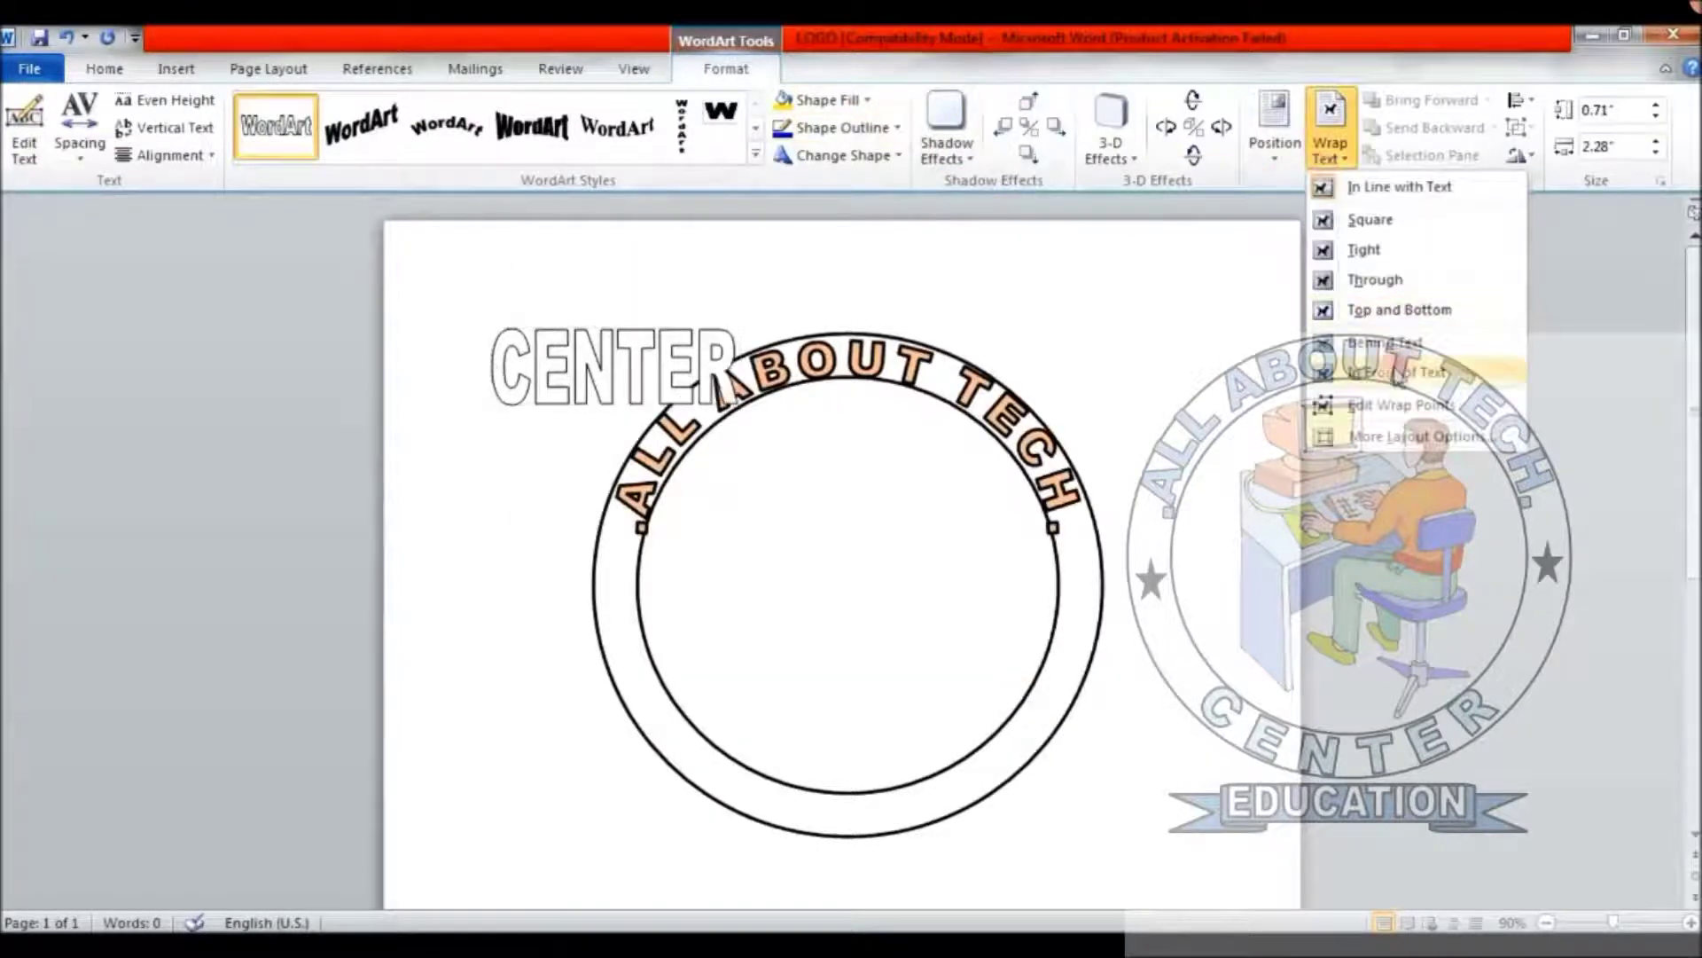
pyautogui.click(1398, 376)
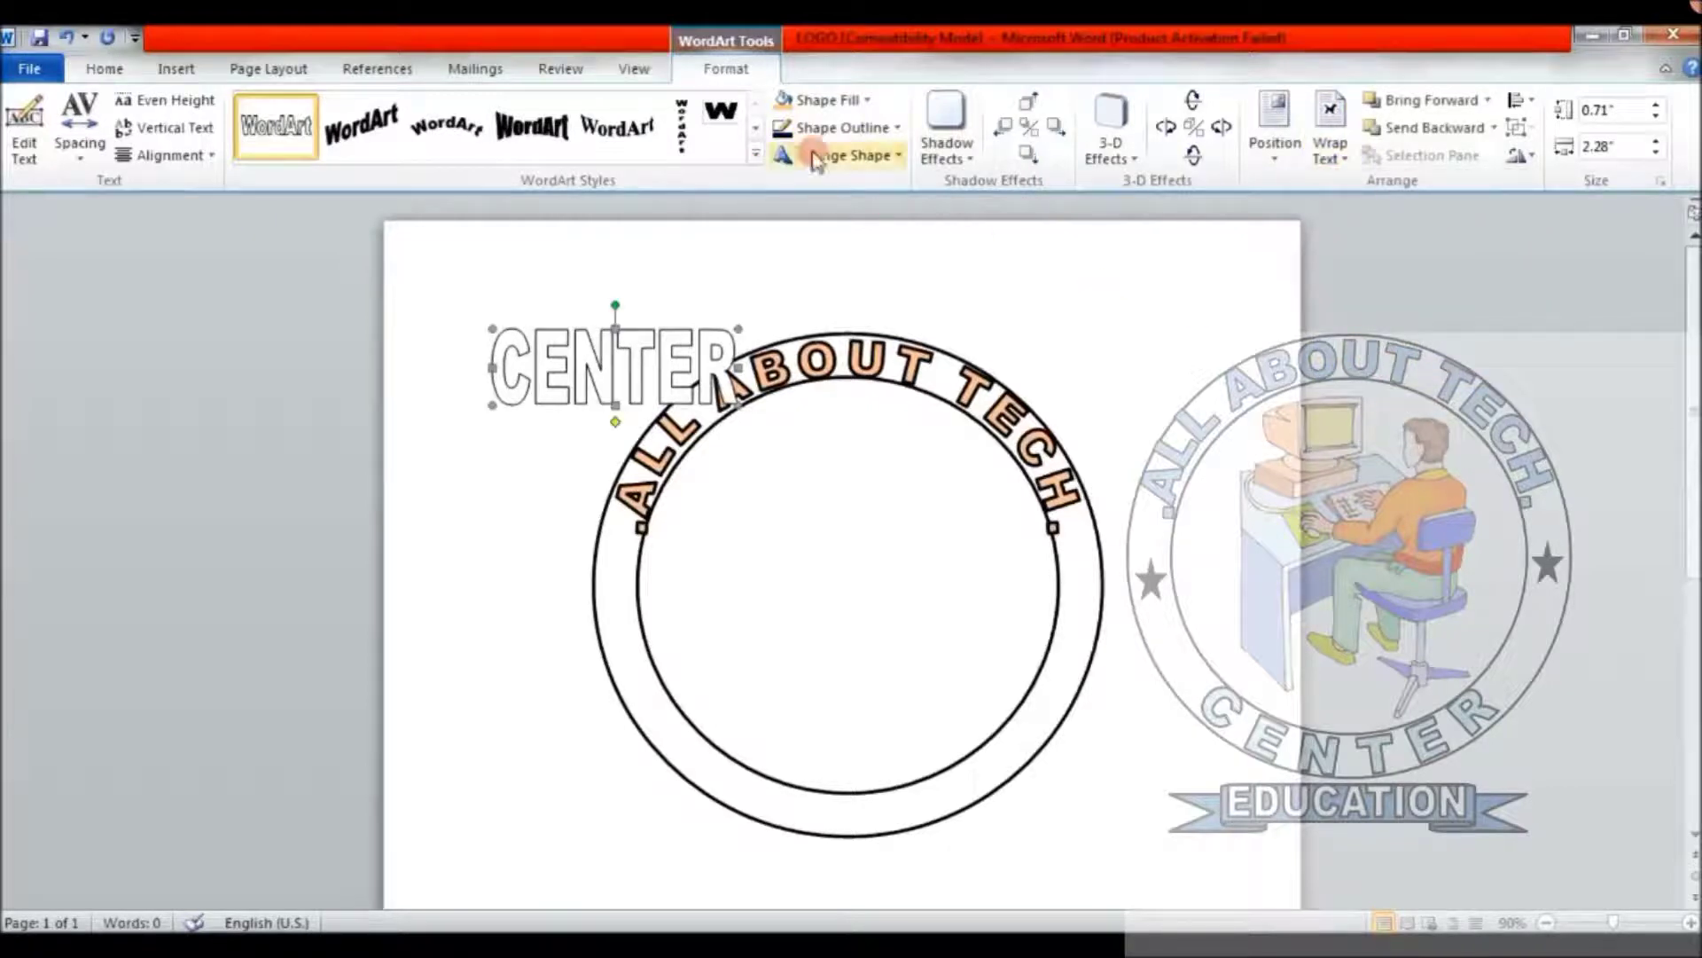
pyautogui.click(900, 161)
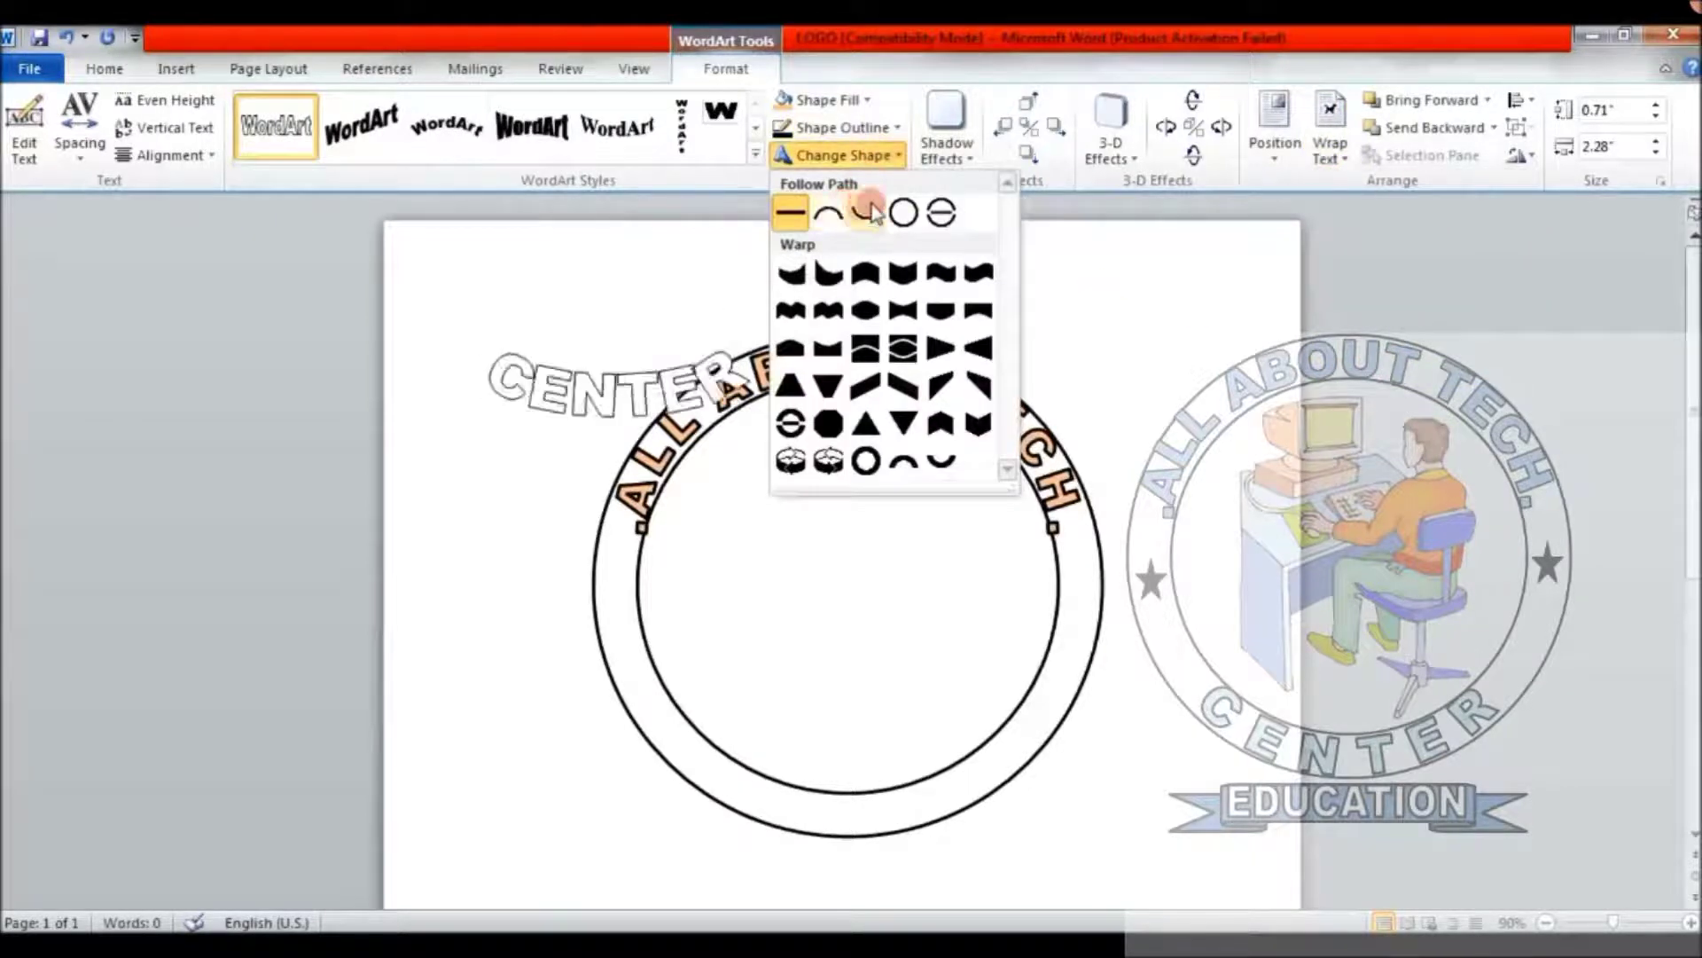
pyautogui.click(872, 213)
# Move the CENTER WordArt onto the lower part of the ring and enlarge it to about 2" high by 3.69" wide
pyautogui.moveTo(627, 391); pyautogui.dragTo(878, 683)
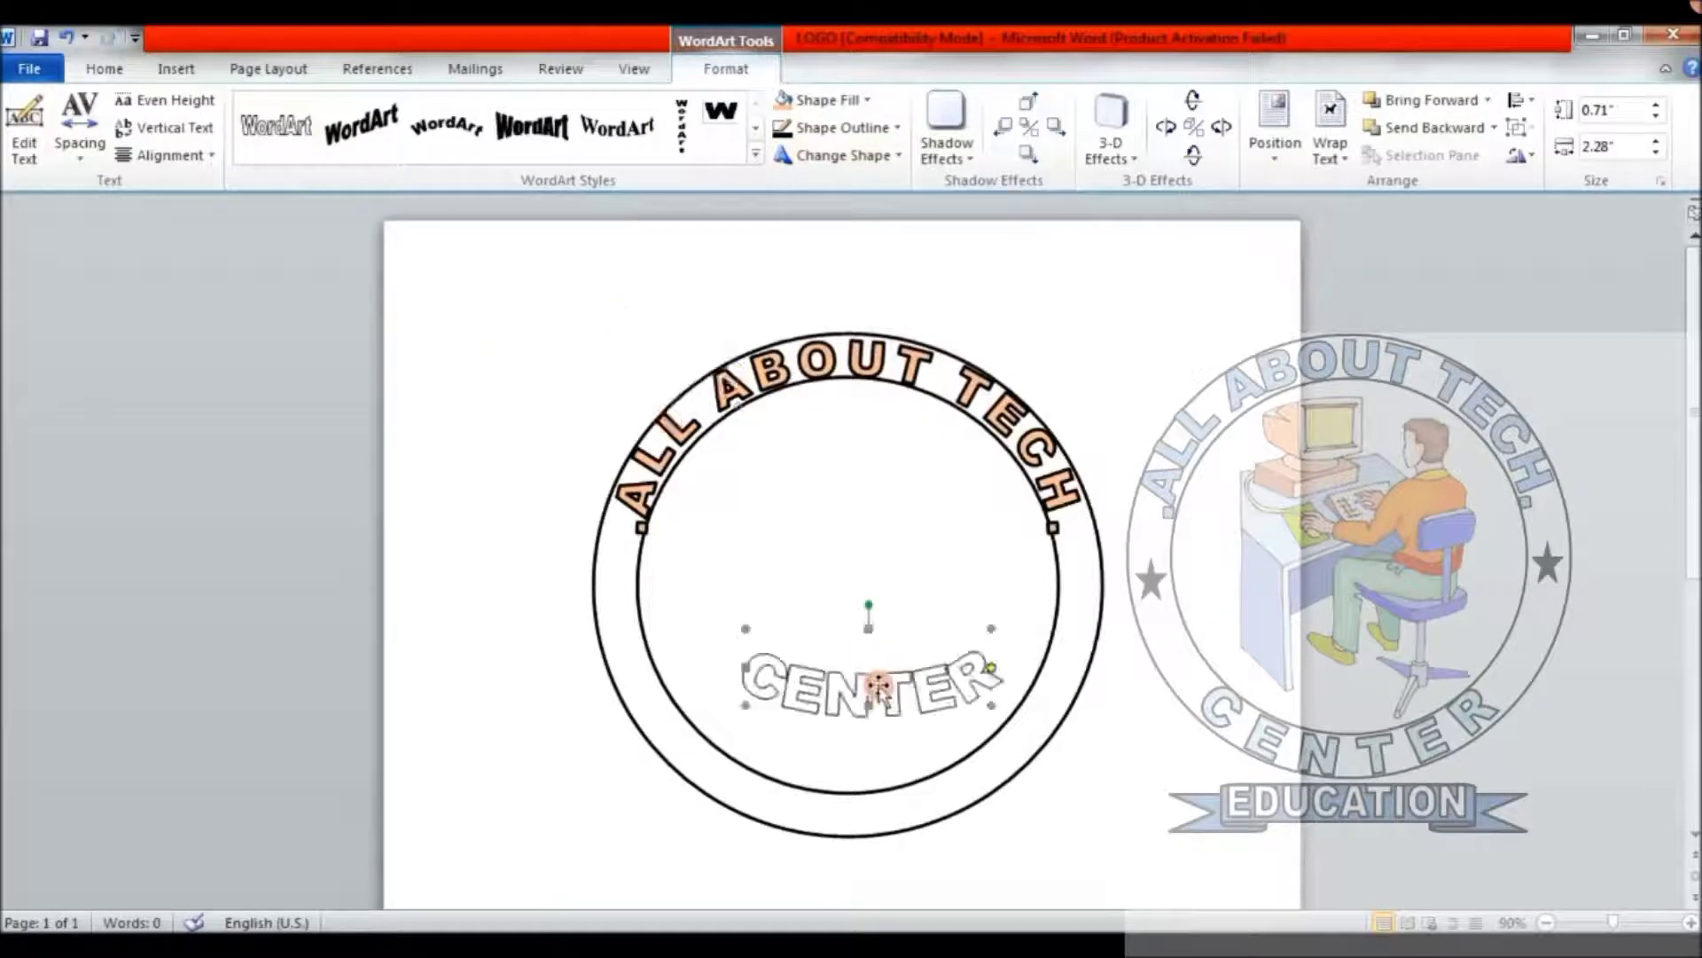
pyautogui.moveTo(829, 775); pyautogui.dragTo(827, 777)
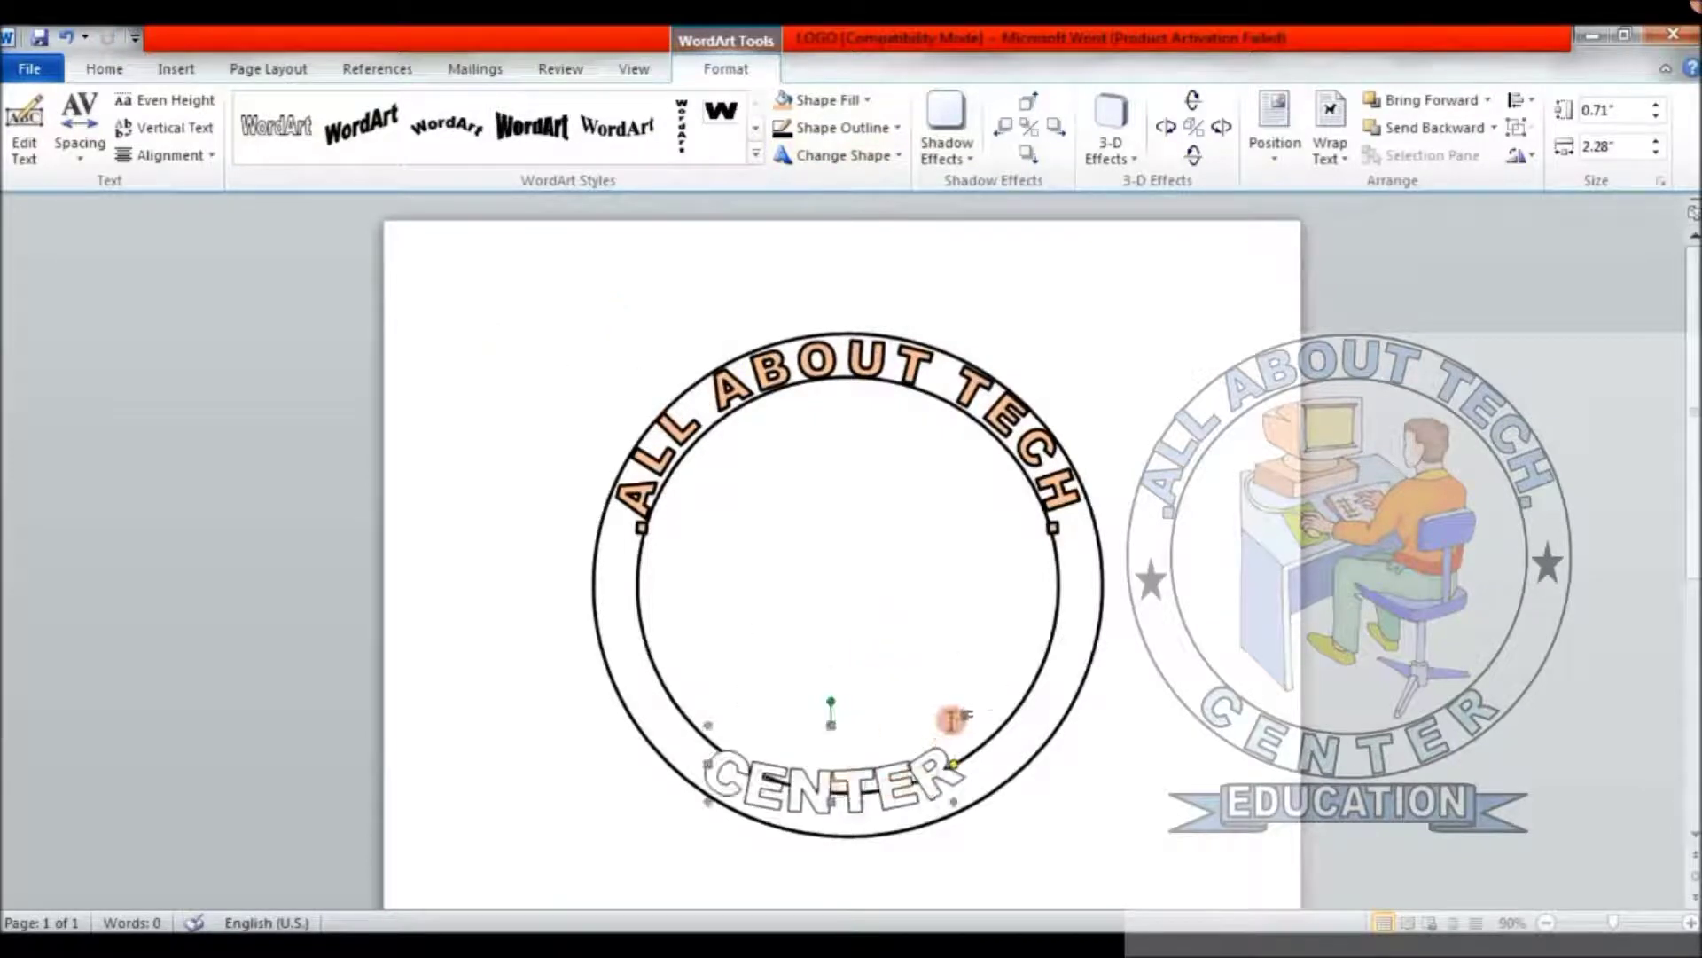
pyautogui.moveTo(956, 727); pyautogui.dragTo(1022, 697)
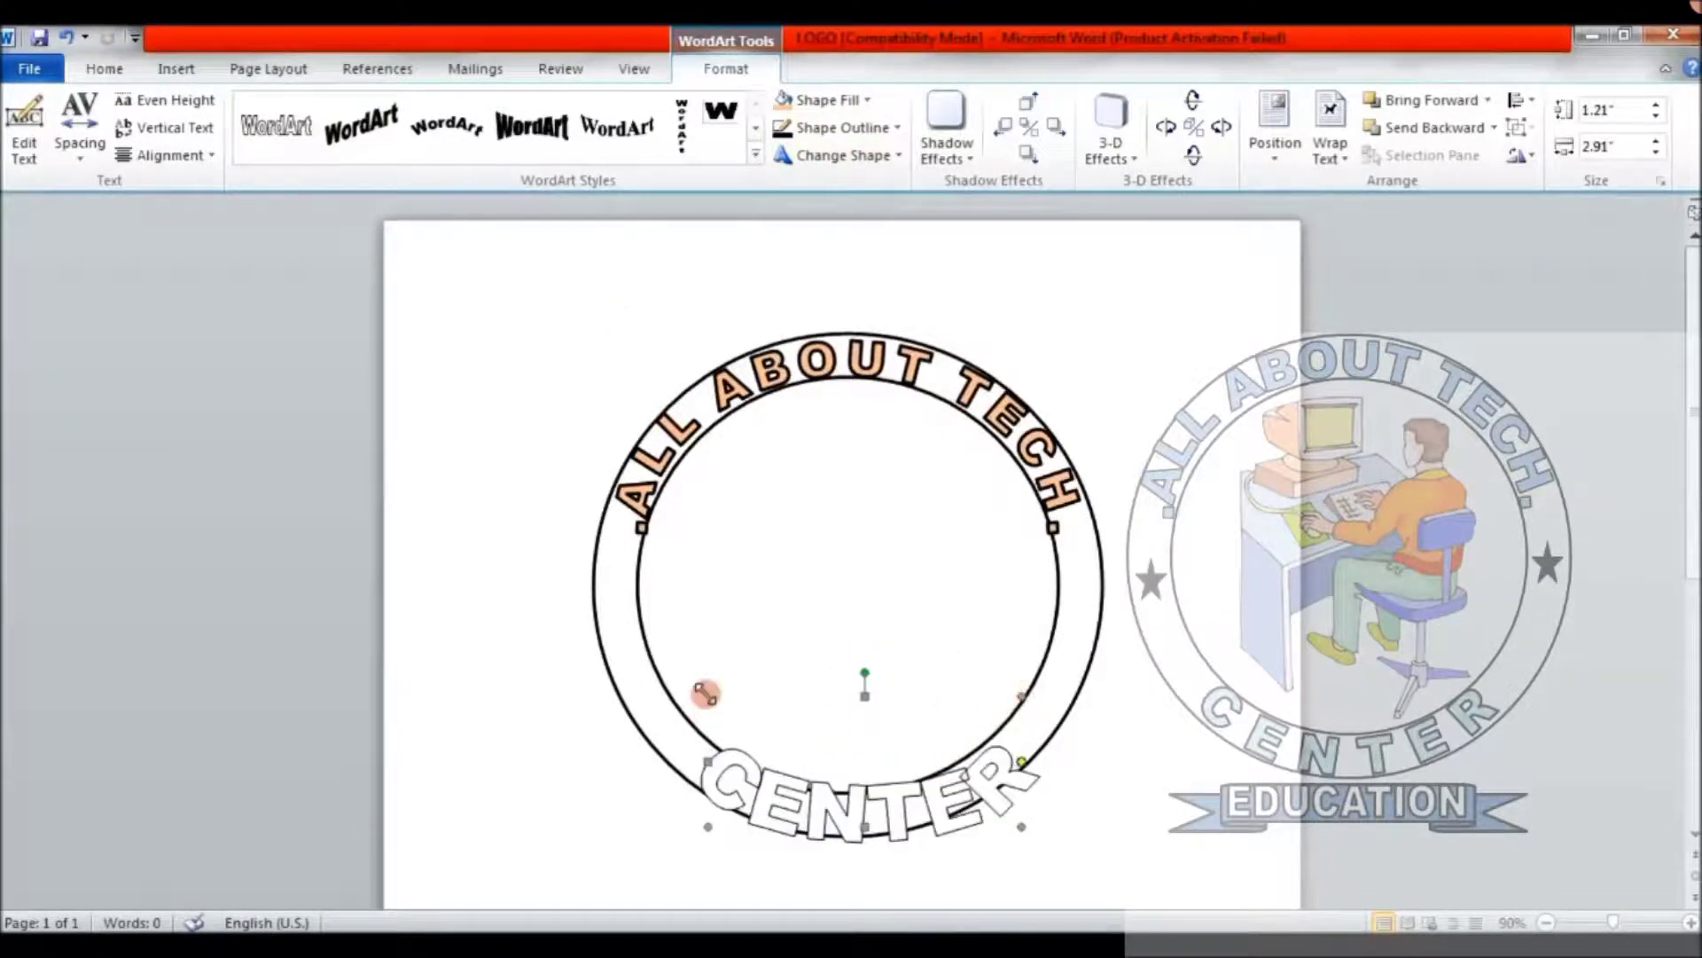
pyautogui.moveTo(706, 694); pyautogui.dragTo(662, 633)
pyautogui.moveTo(665, 825); pyautogui.dragTo(678, 810)
pyautogui.moveTo(1020, 629); pyautogui.dragTo(1035, 640)
pyautogui.moveTo(860, 820); pyautogui.dragTo(860, 825)
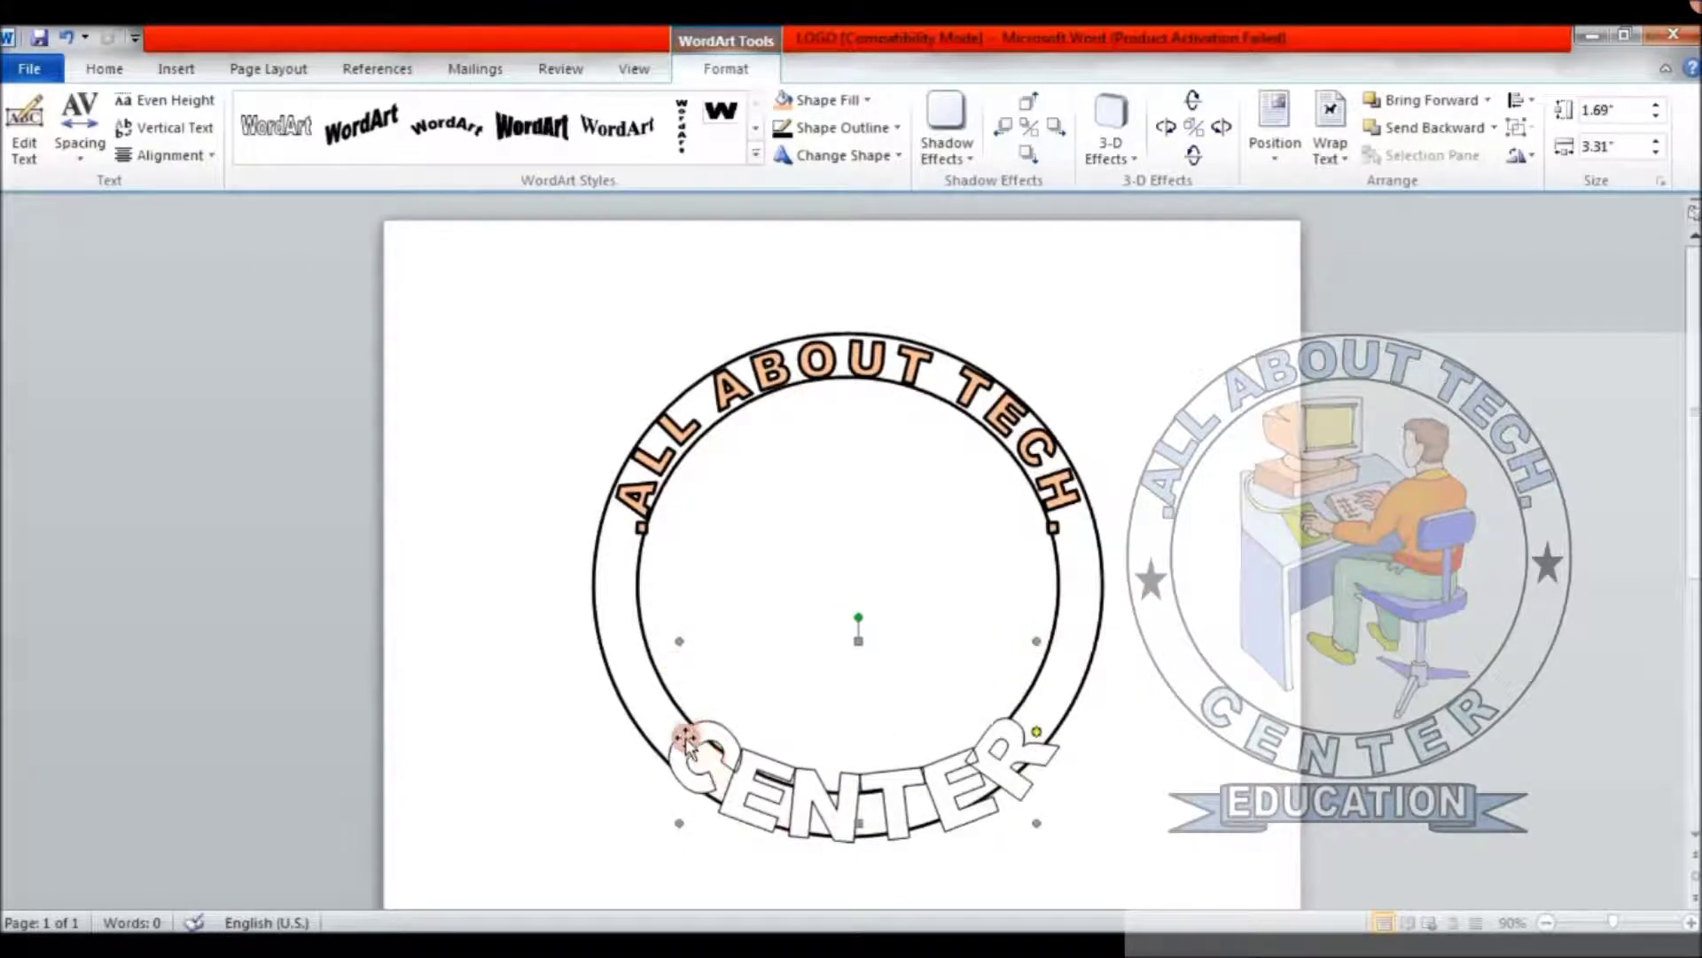
pyautogui.moveTo(1016, 752); pyautogui.dragTo(1013, 778)
pyautogui.moveTo(677, 729); pyautogui.dragTo(661, 692)
pyautogui.moveTo(1007, 698); pyautogui.dragTo(1036, 695)
pyautogui.moveTo(826, 785); pyautogui.dragTo(834, 819)
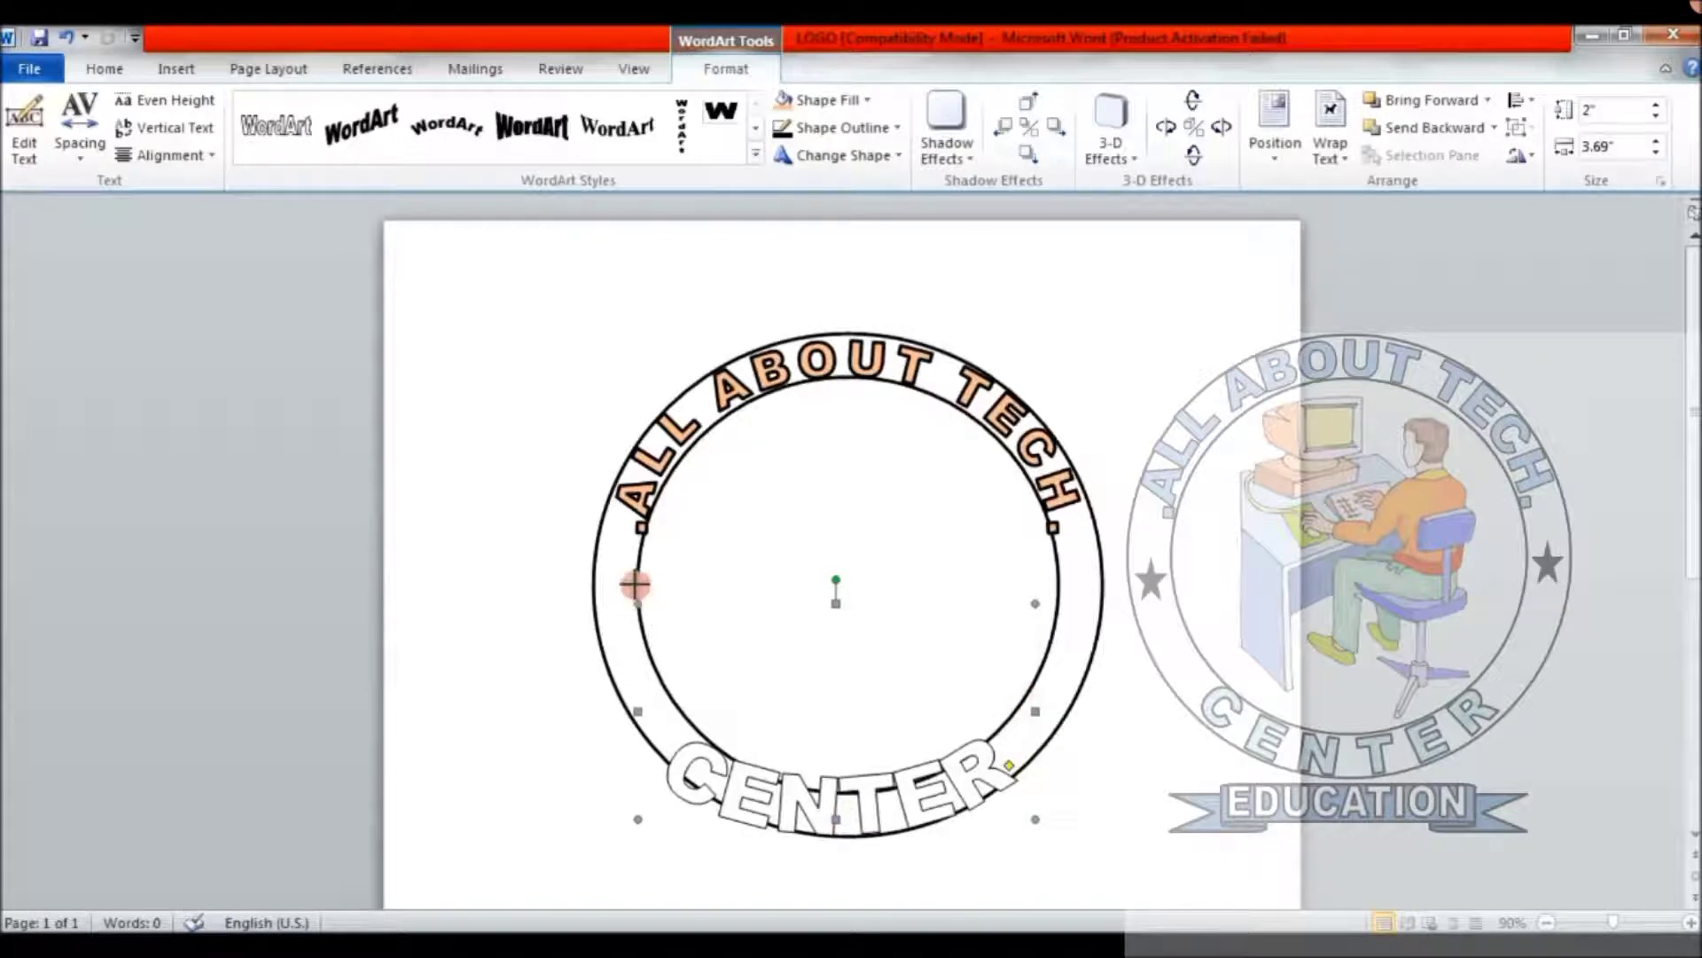
# Fit the CENTER lettering between the two circles by resizing it to about 2.7" high by 3.76" wide
pyautogui.click(676, 551)
pyautogui.scroll(2, 677, 551)
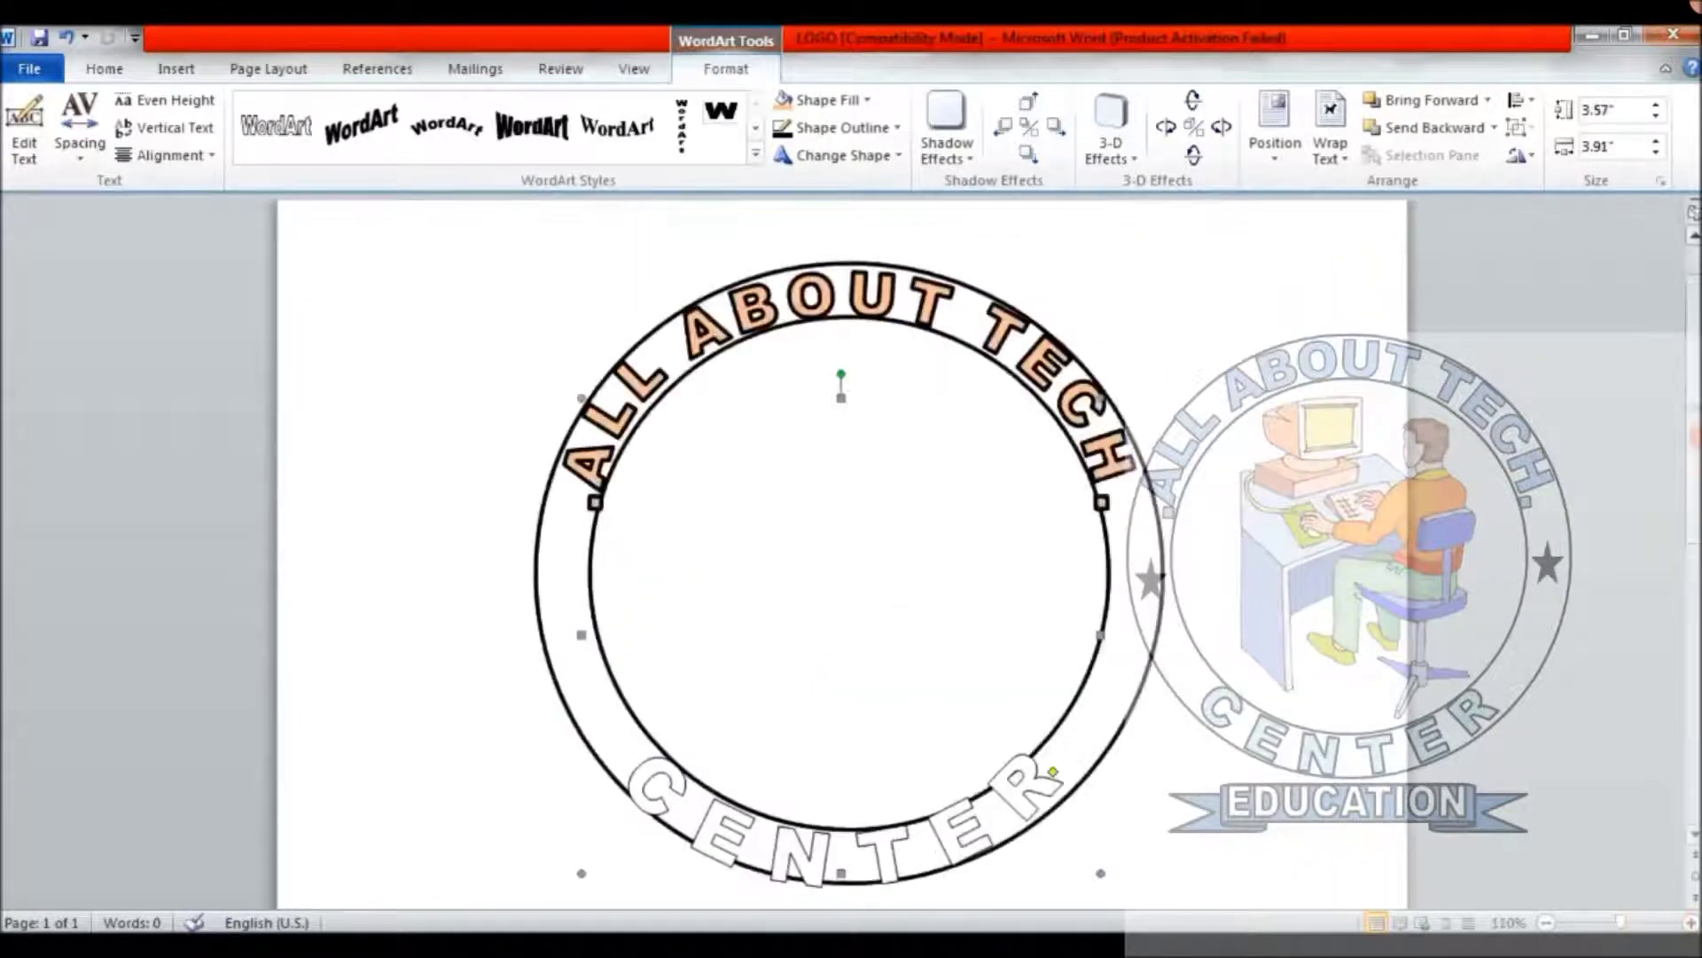
pyautogui.scroll(-1, 1100, 621)
pyautogui.moveTo(1100, 604); pyautogui.dragTo(1117, 605)
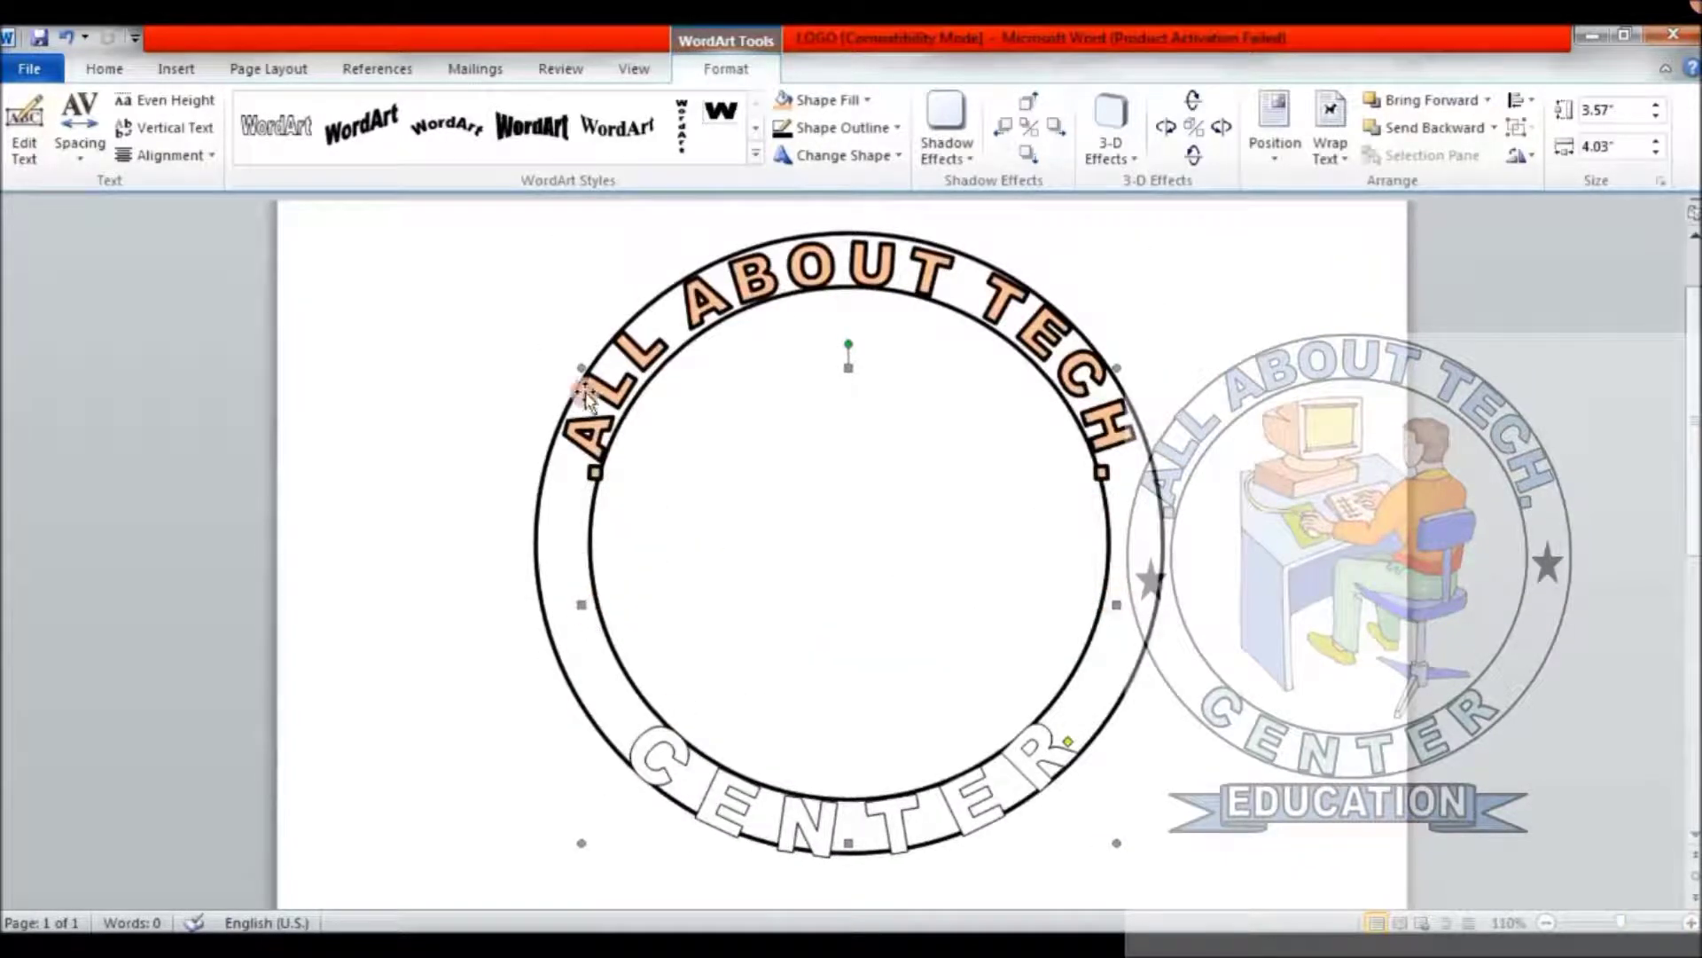
pyautogui.moveTo(581, 368); pyautogui.dragTo(590, 448)
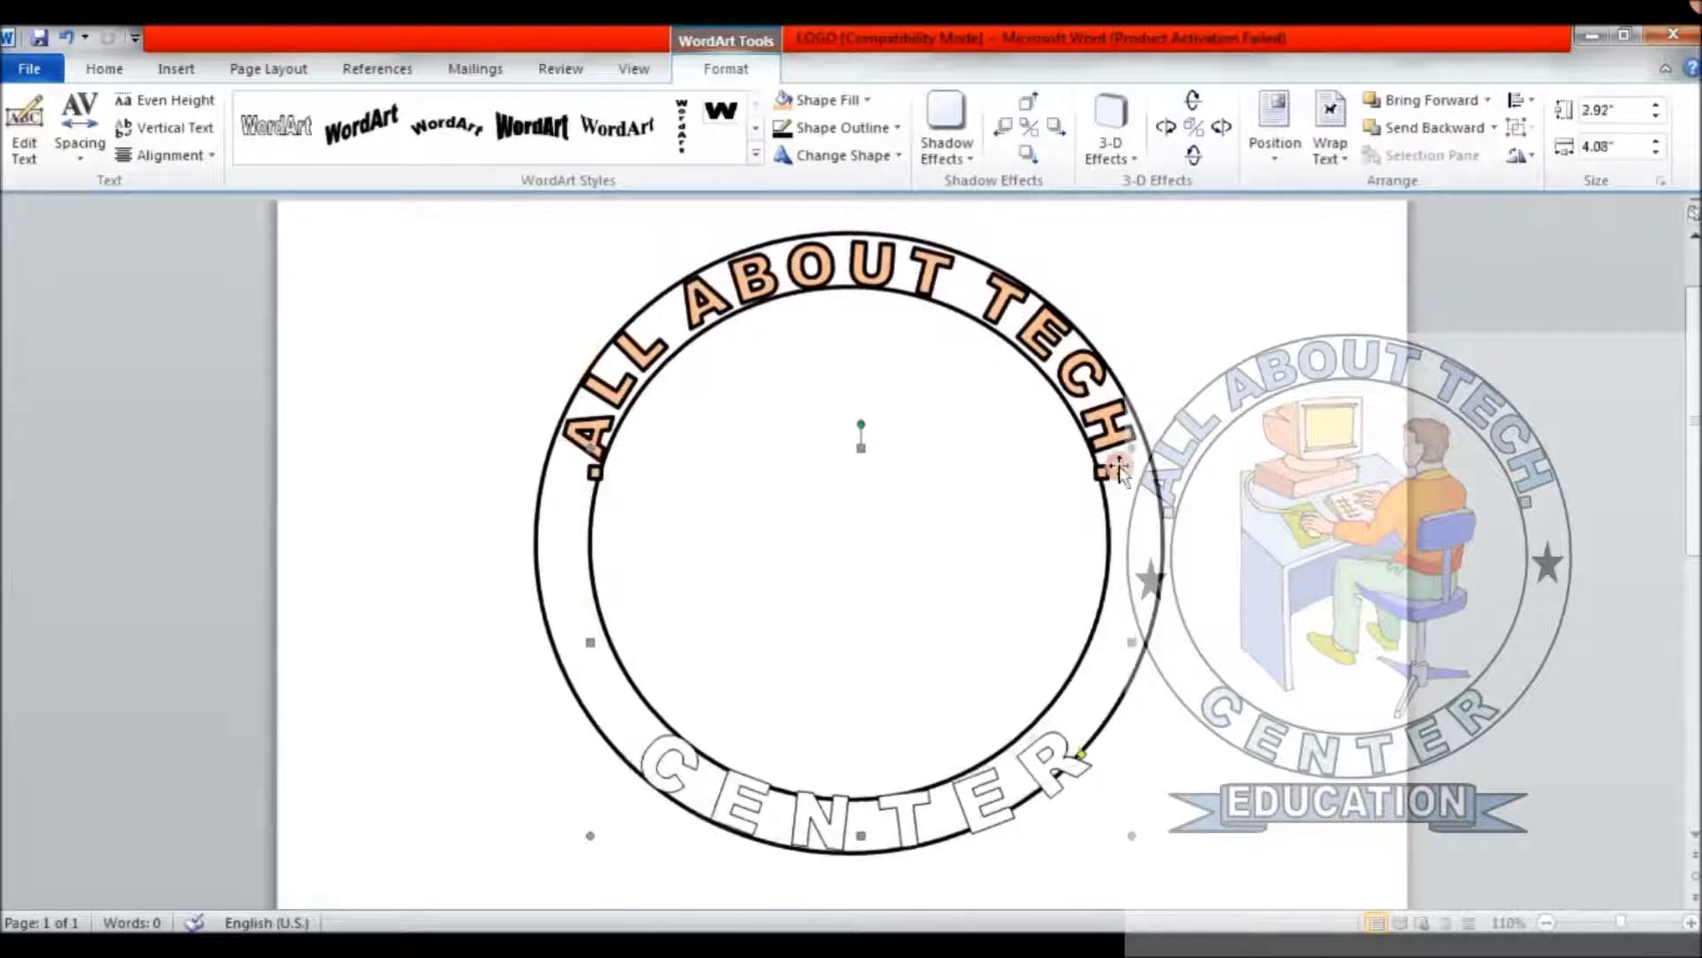
pyautogui.moveTo(1131, 448)
pyautogui.mouseDown()
pyautogui.moveTo(1084, 459)
pyautogui.moveTo(1107, 467)
pyautogui.mouseUp()
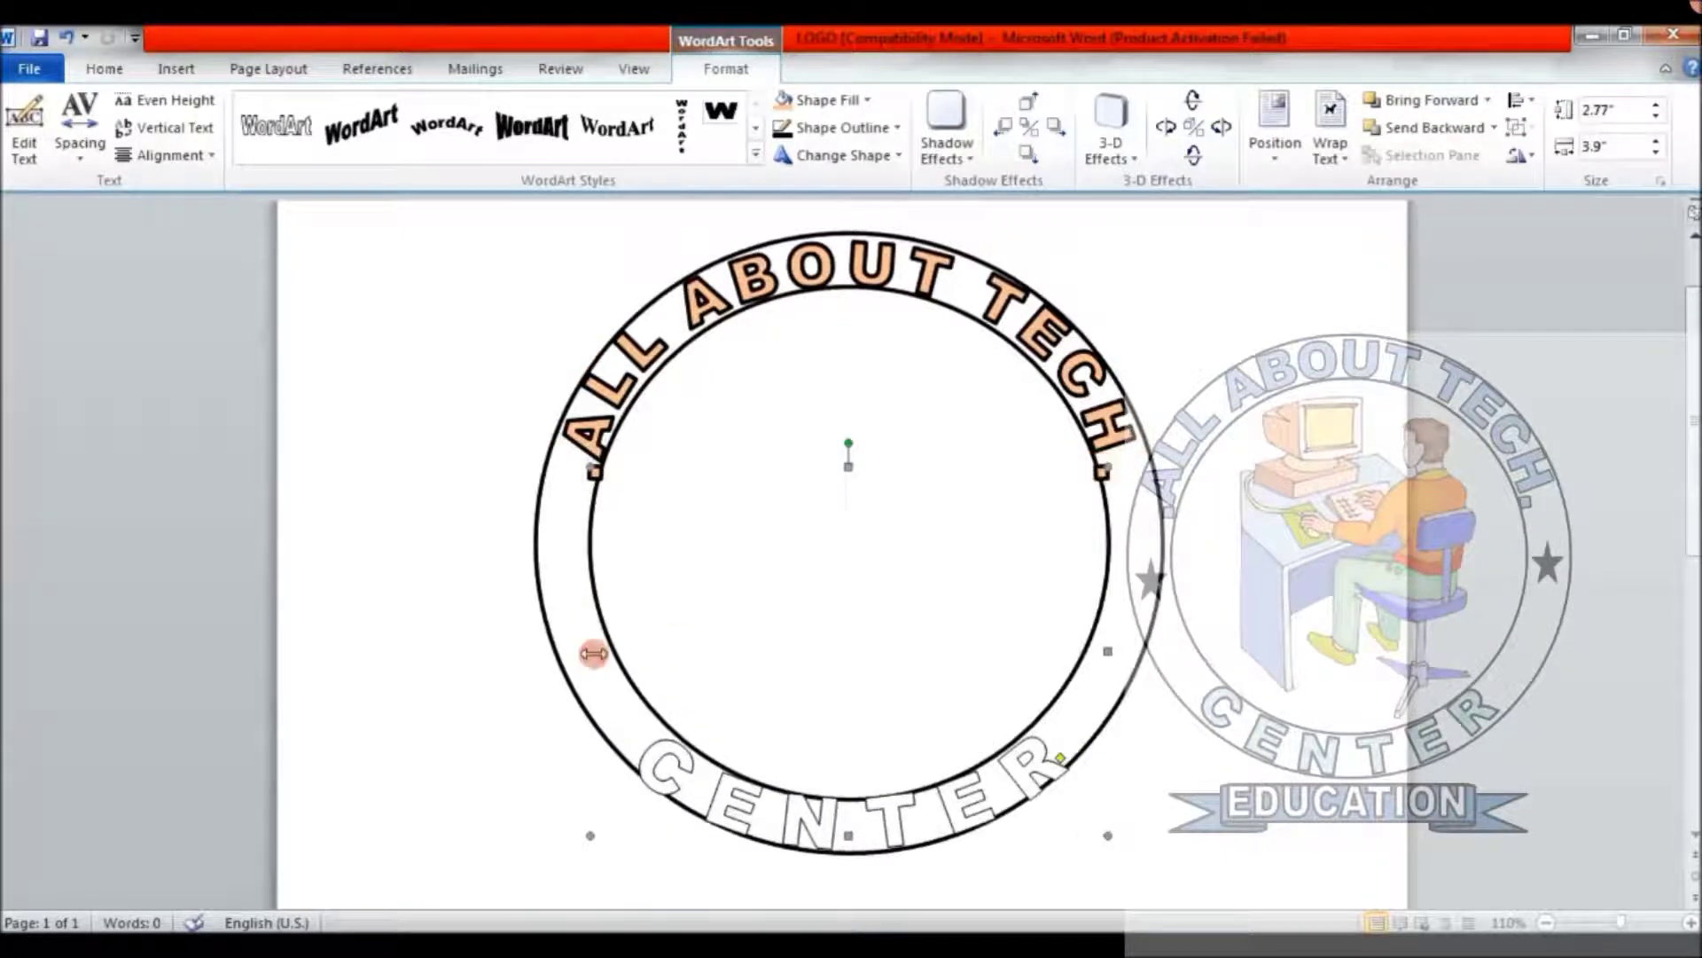
pyautogui.moveTo(592, 468); pyautogui.dragTo(596, 455)
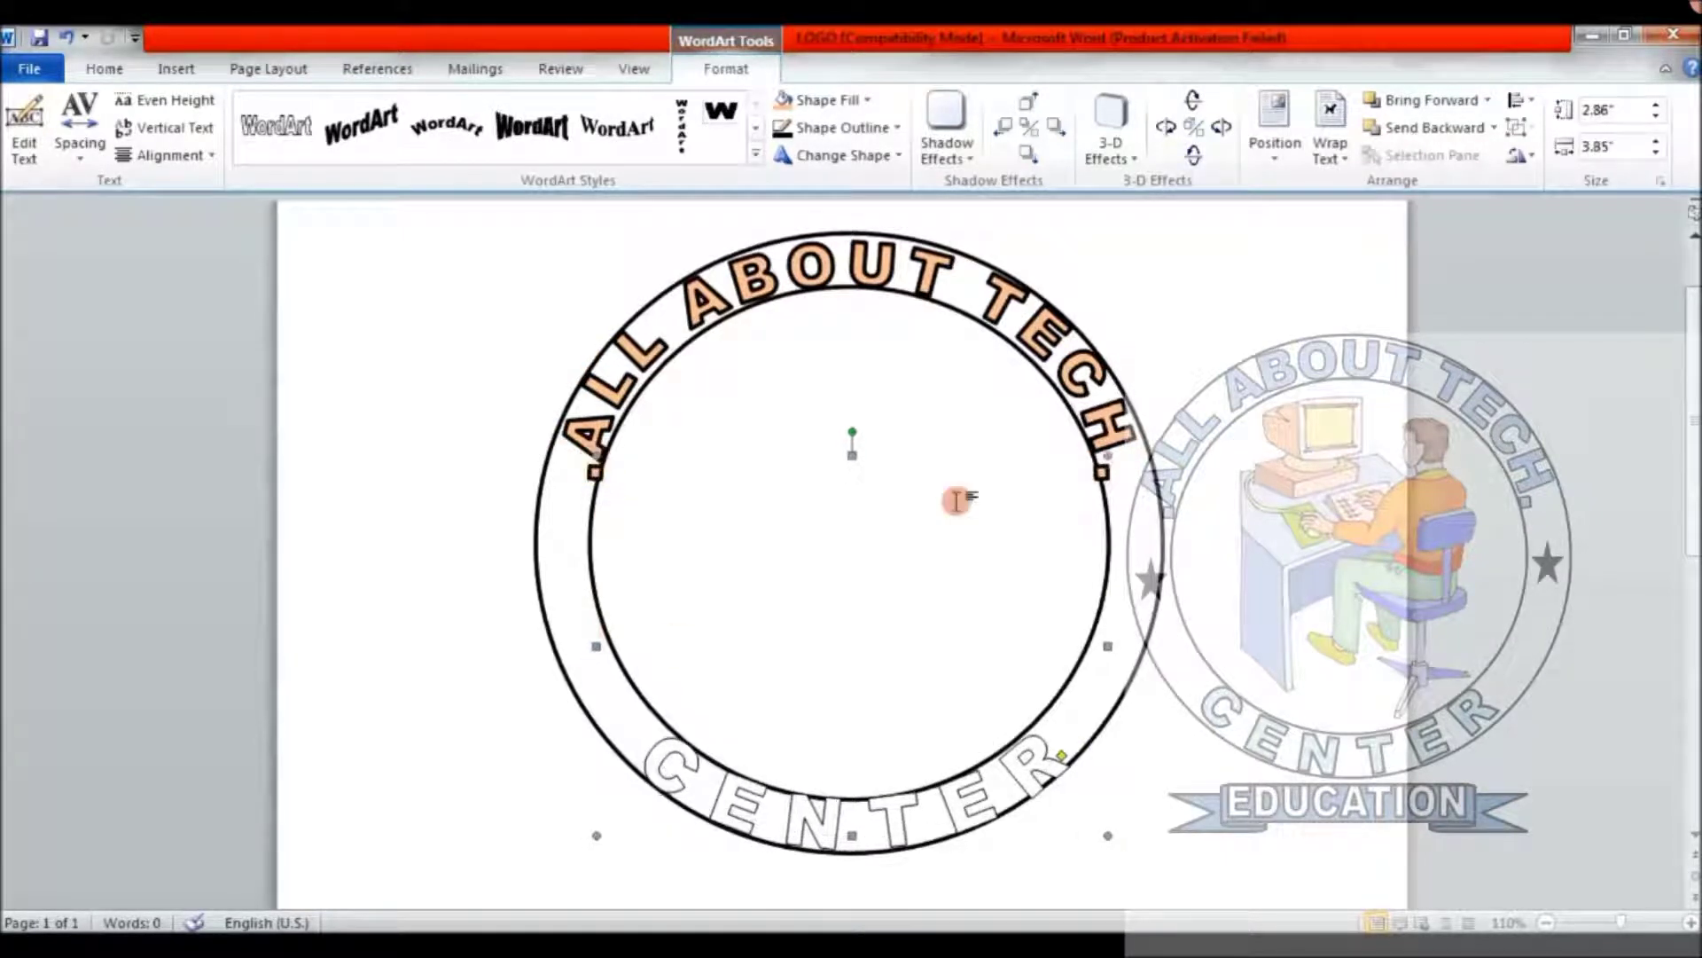
pyautogui.moveTo(1103, 473)
pyautogui.mouseDown()
pyautogui.moveTo(1096, 452)
pyautogui.moveTo(1103, 470)
pyautogui.mouseUp()
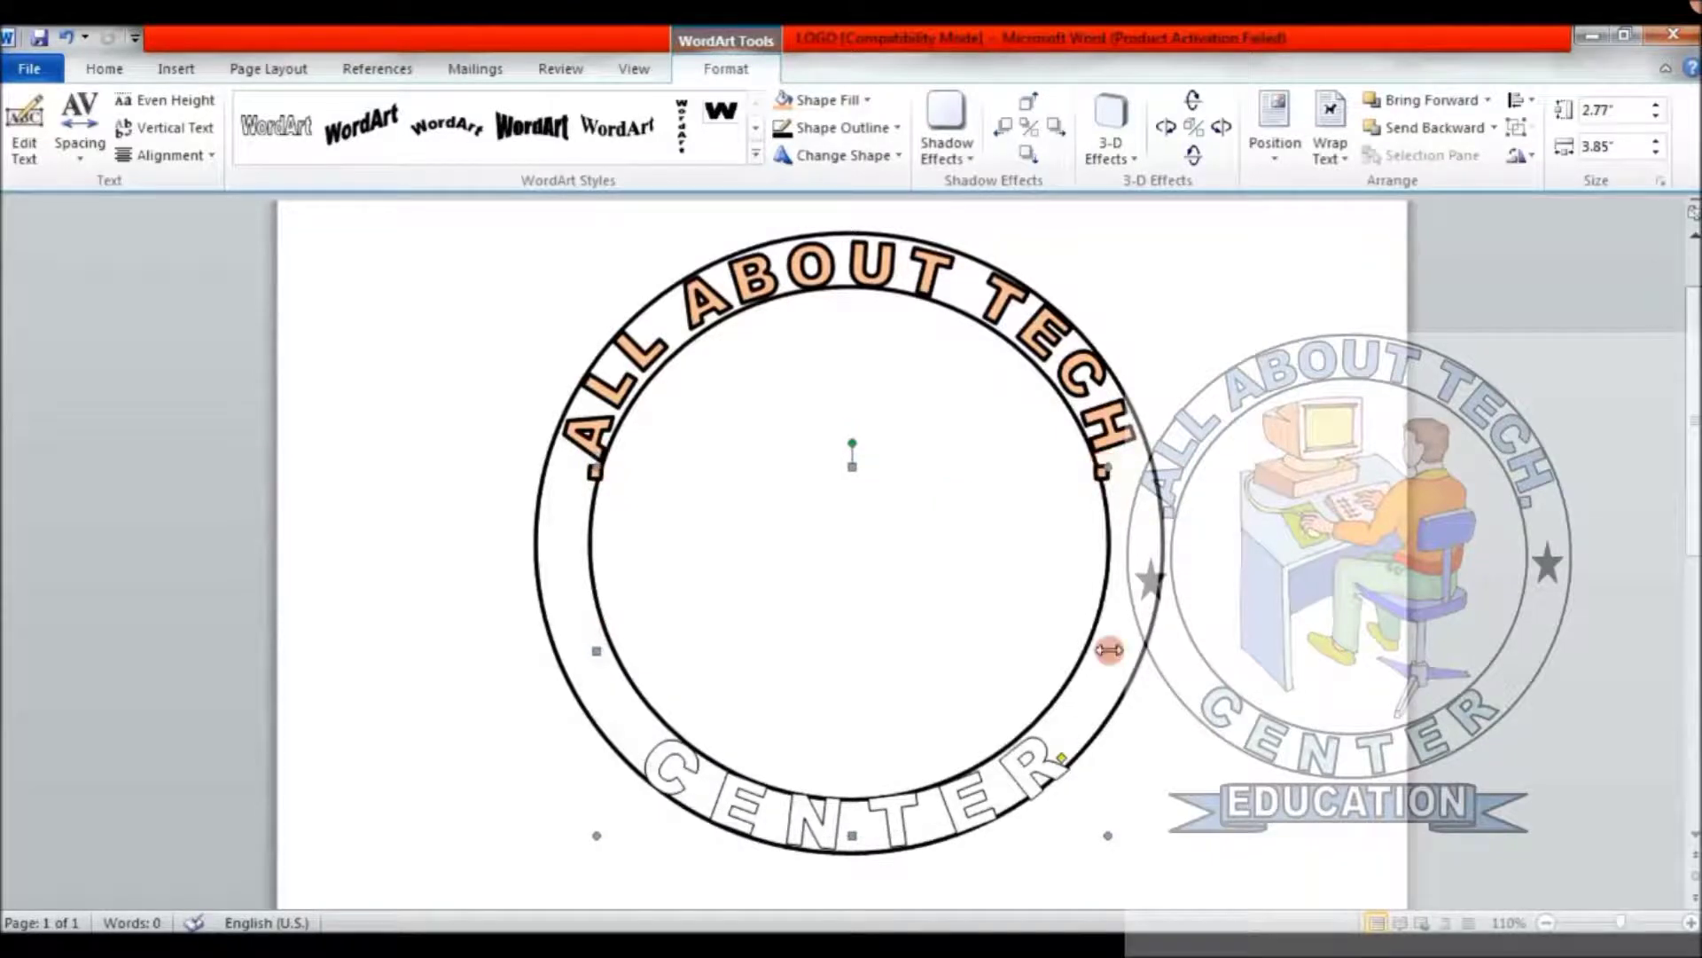
pyautogui.moveTo(1108, 836); pyautogui.dragTo(1113, 836)
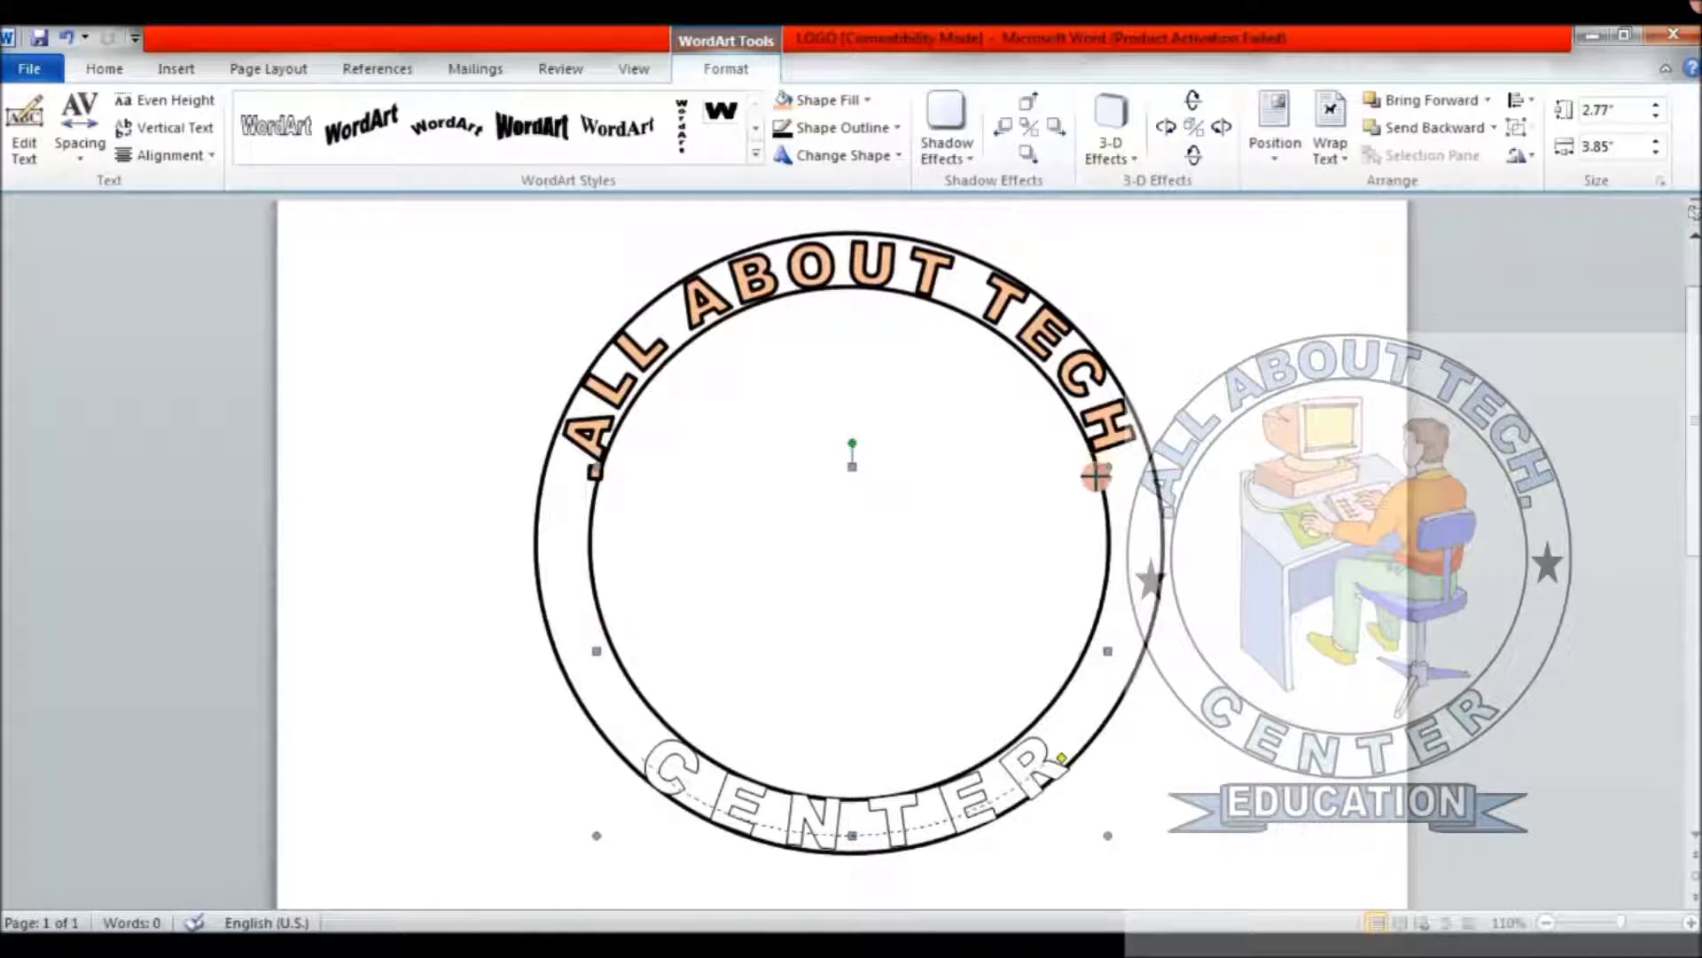
pyautogui.moveTo(1095, 476); pyautogui.dragTo(1097, 477)
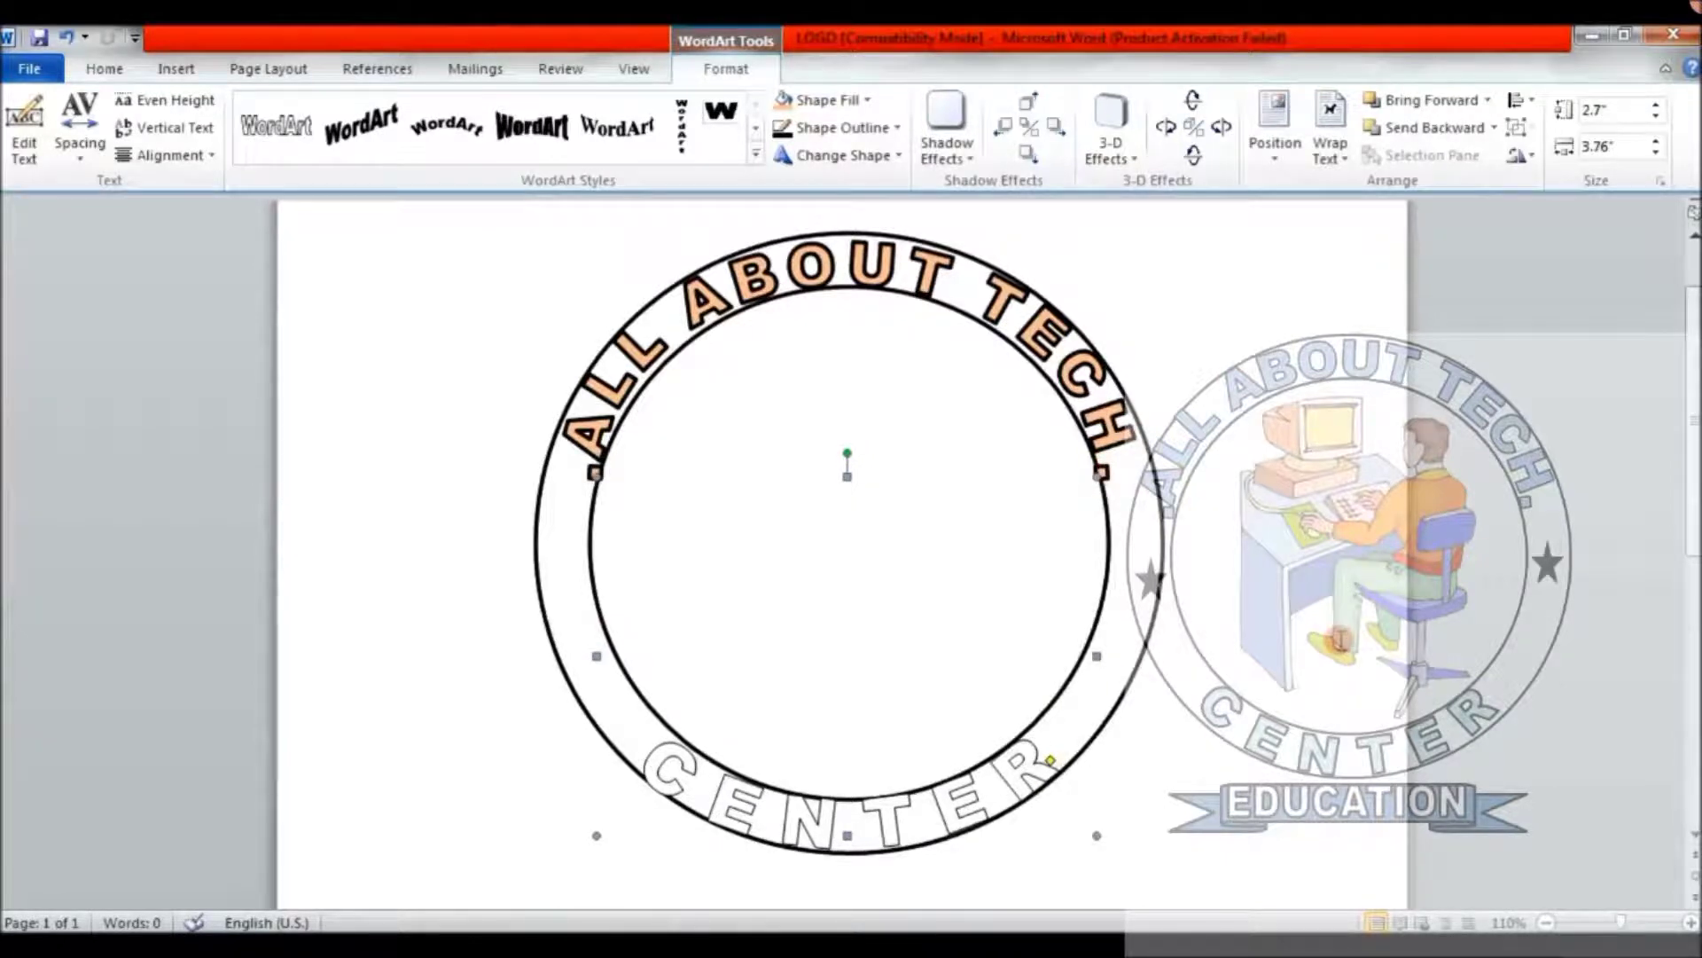
# Give the CENTER WordArt a black outline with a weight of 1½ pt
pyautogui.click(900, 130)
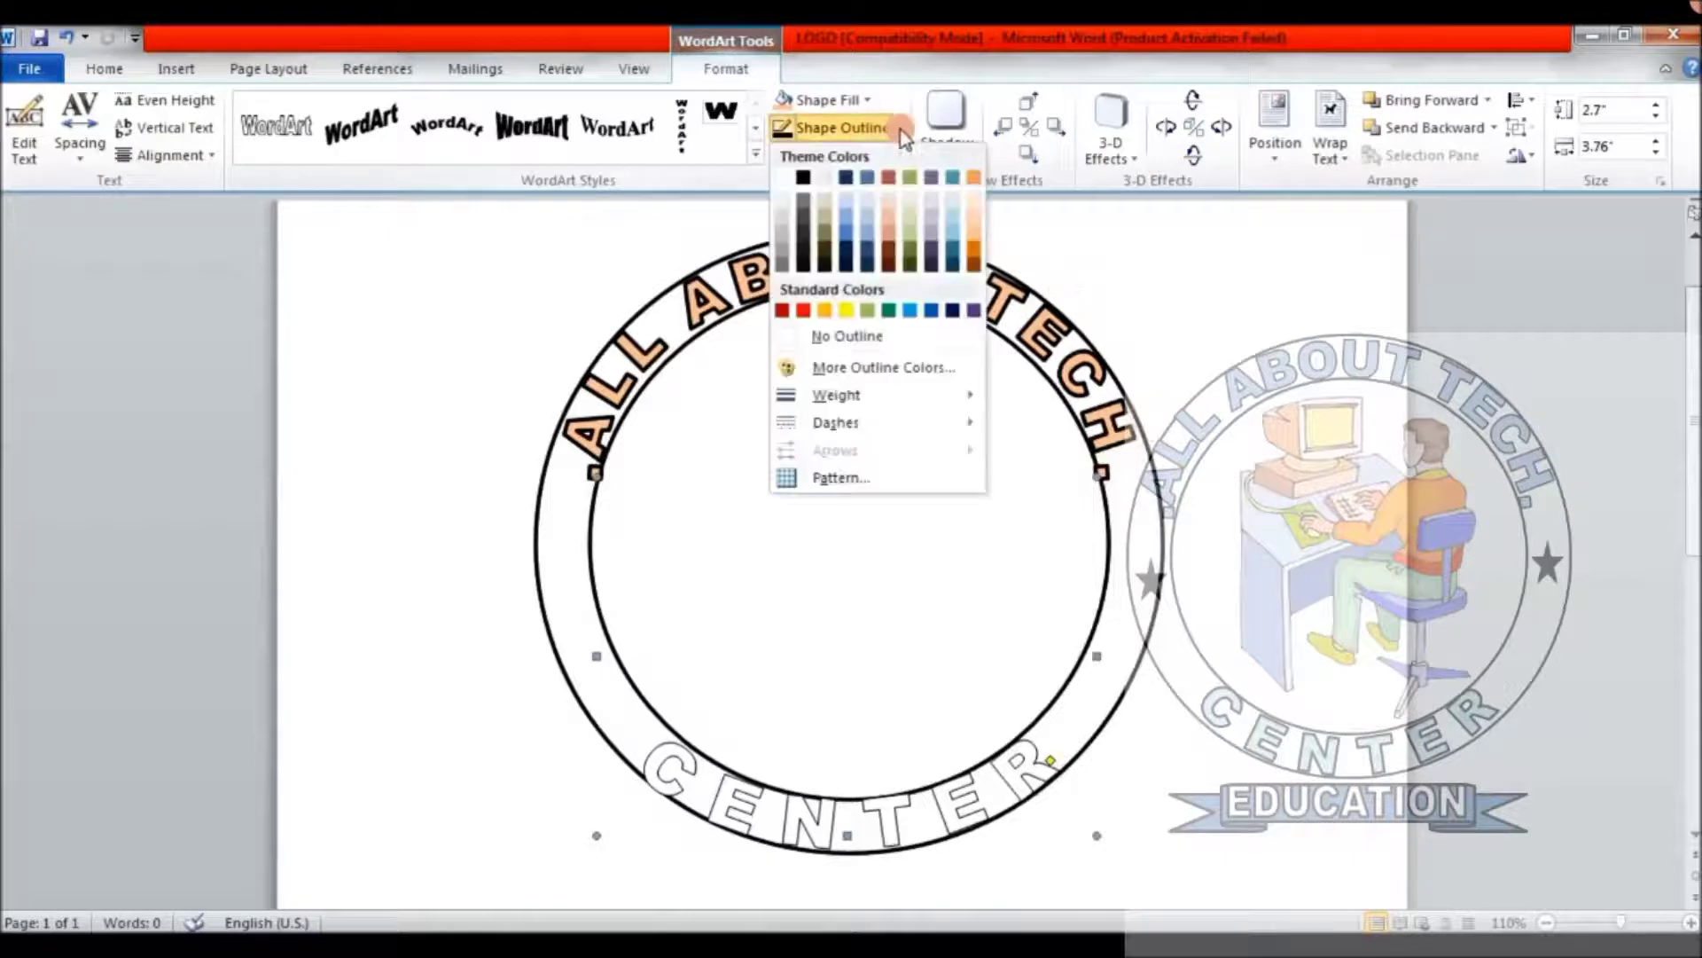
pyautogui.click(802, 175)
pyautogui.click(901, 129)
pyautogui.moveTo(941, 401)
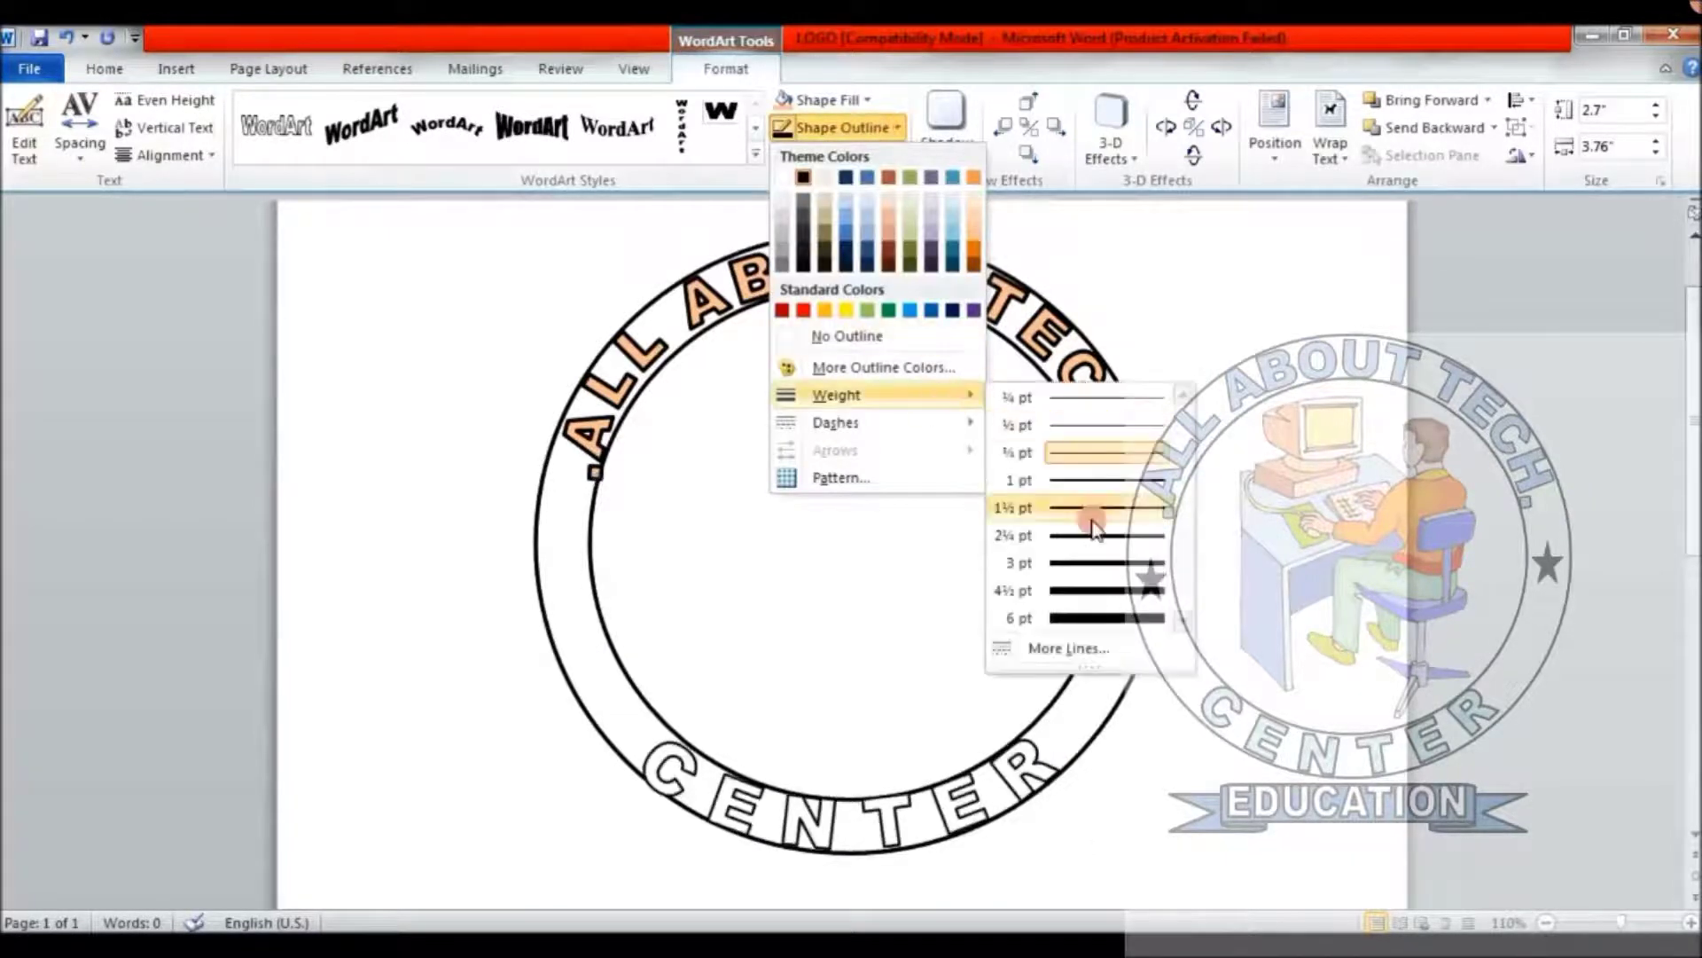
pyautogui.click(1092, 515)
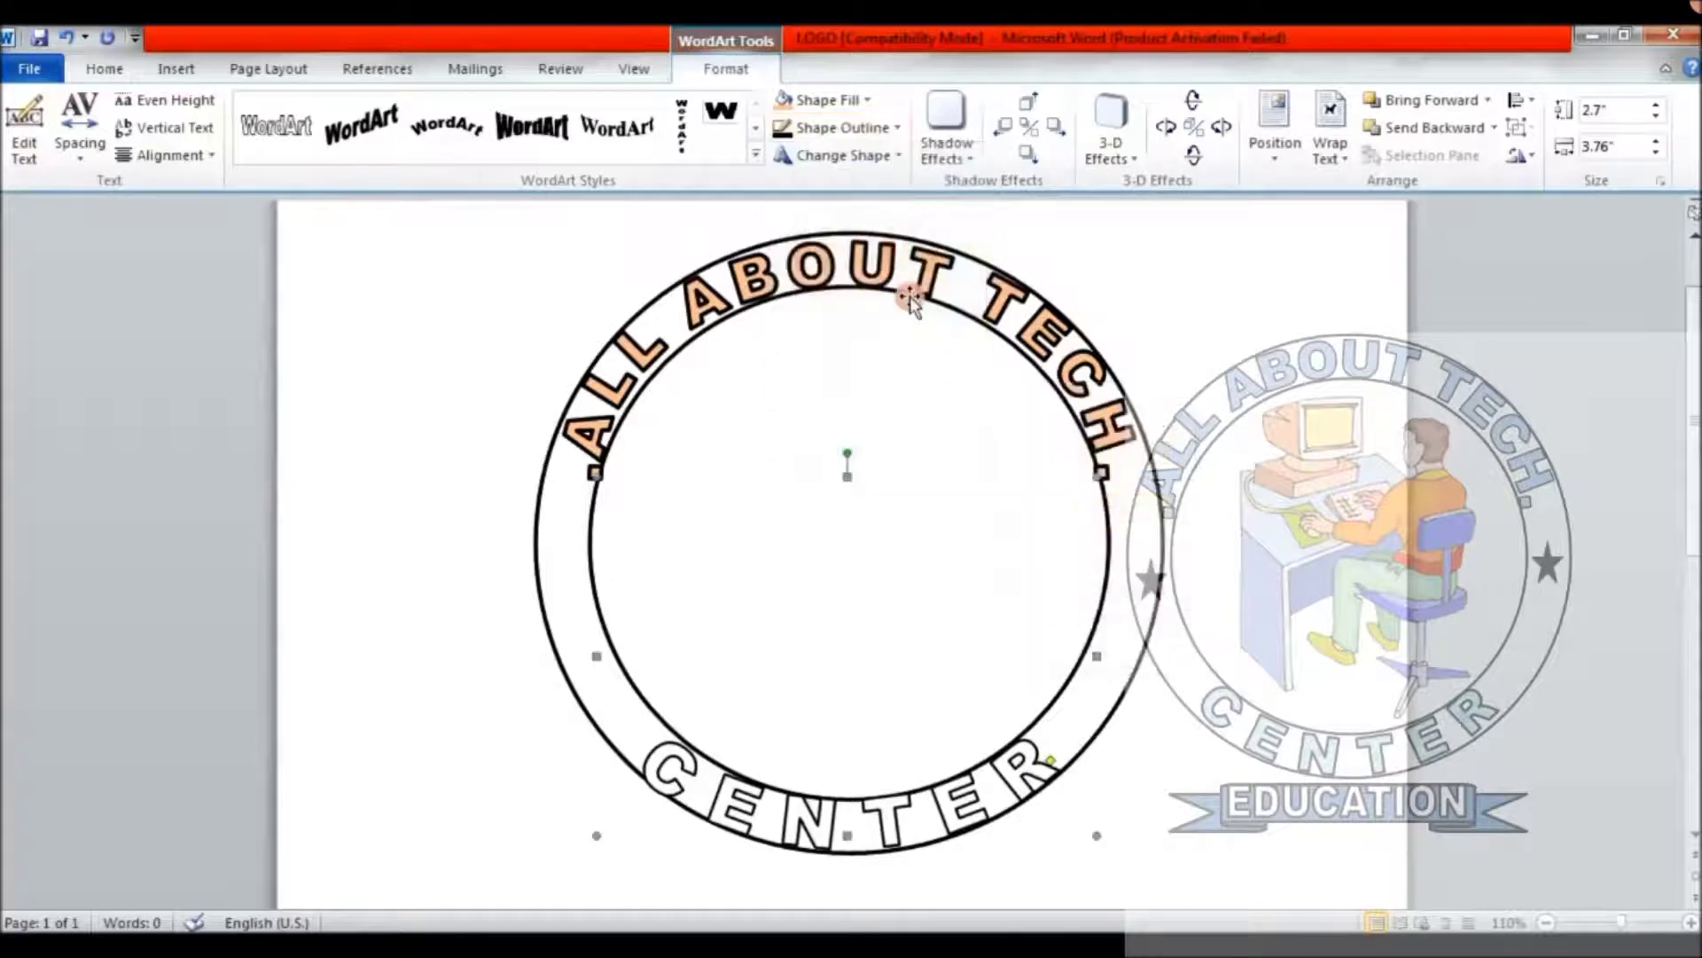
# Fill the CENTER letters with the light blue water-droplet texture and deselect the WordArt
pyautogui.click(873, 101)
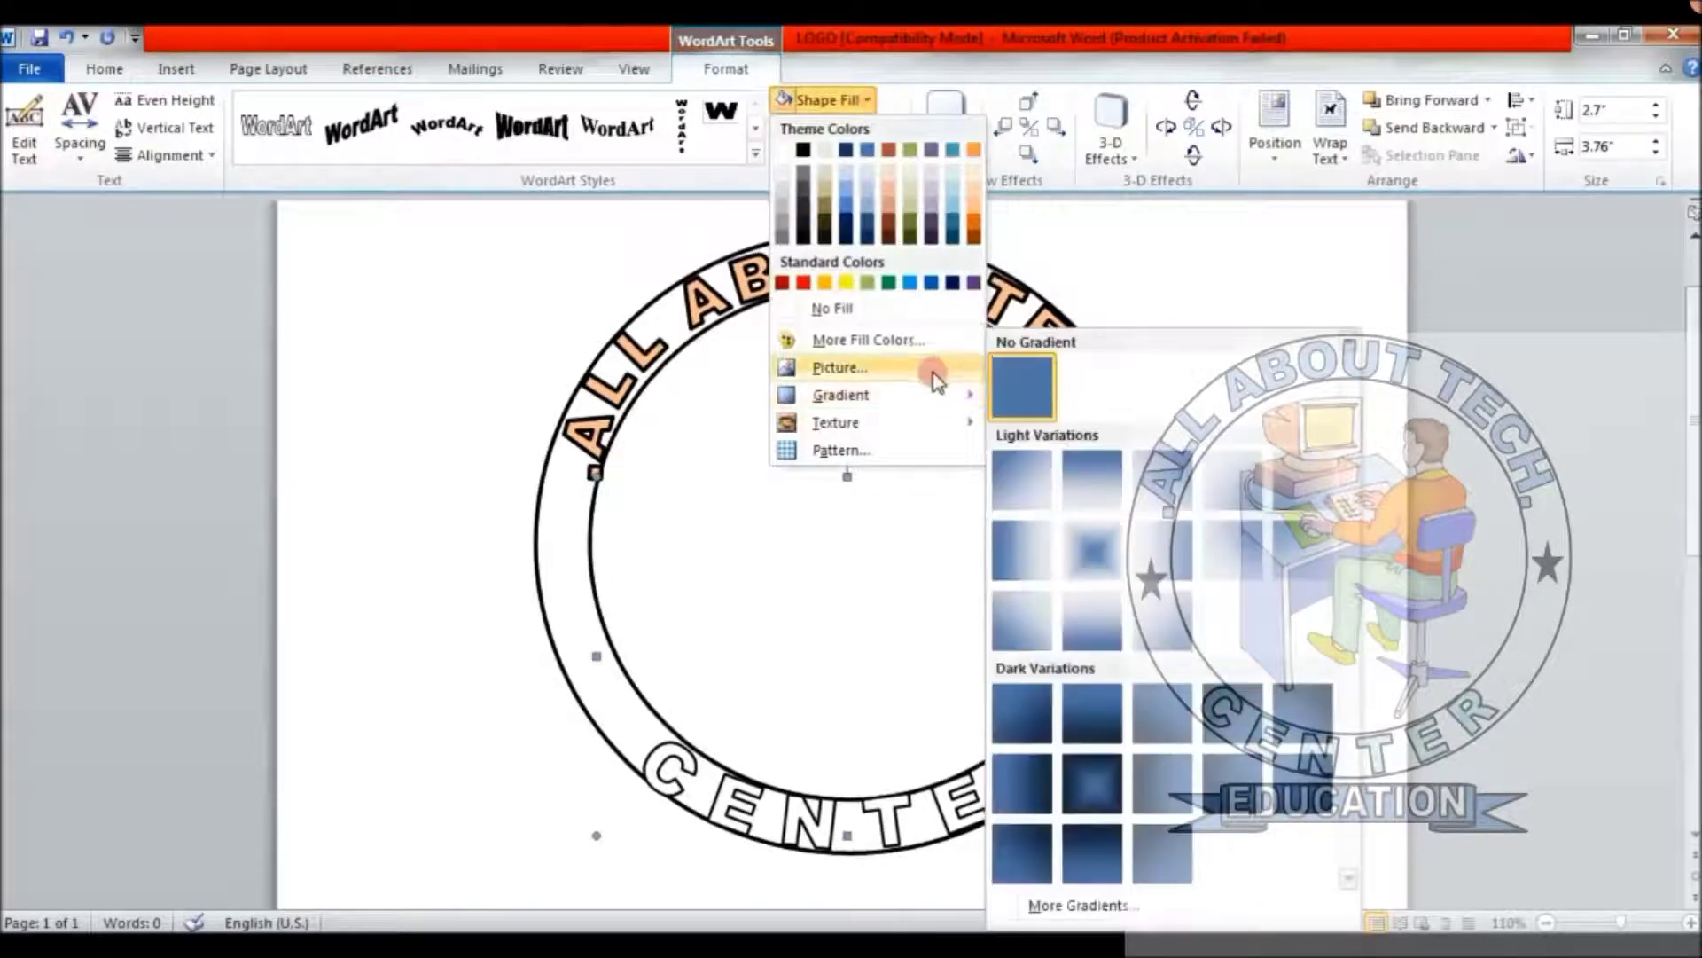
pyautogui.click(928, 420)
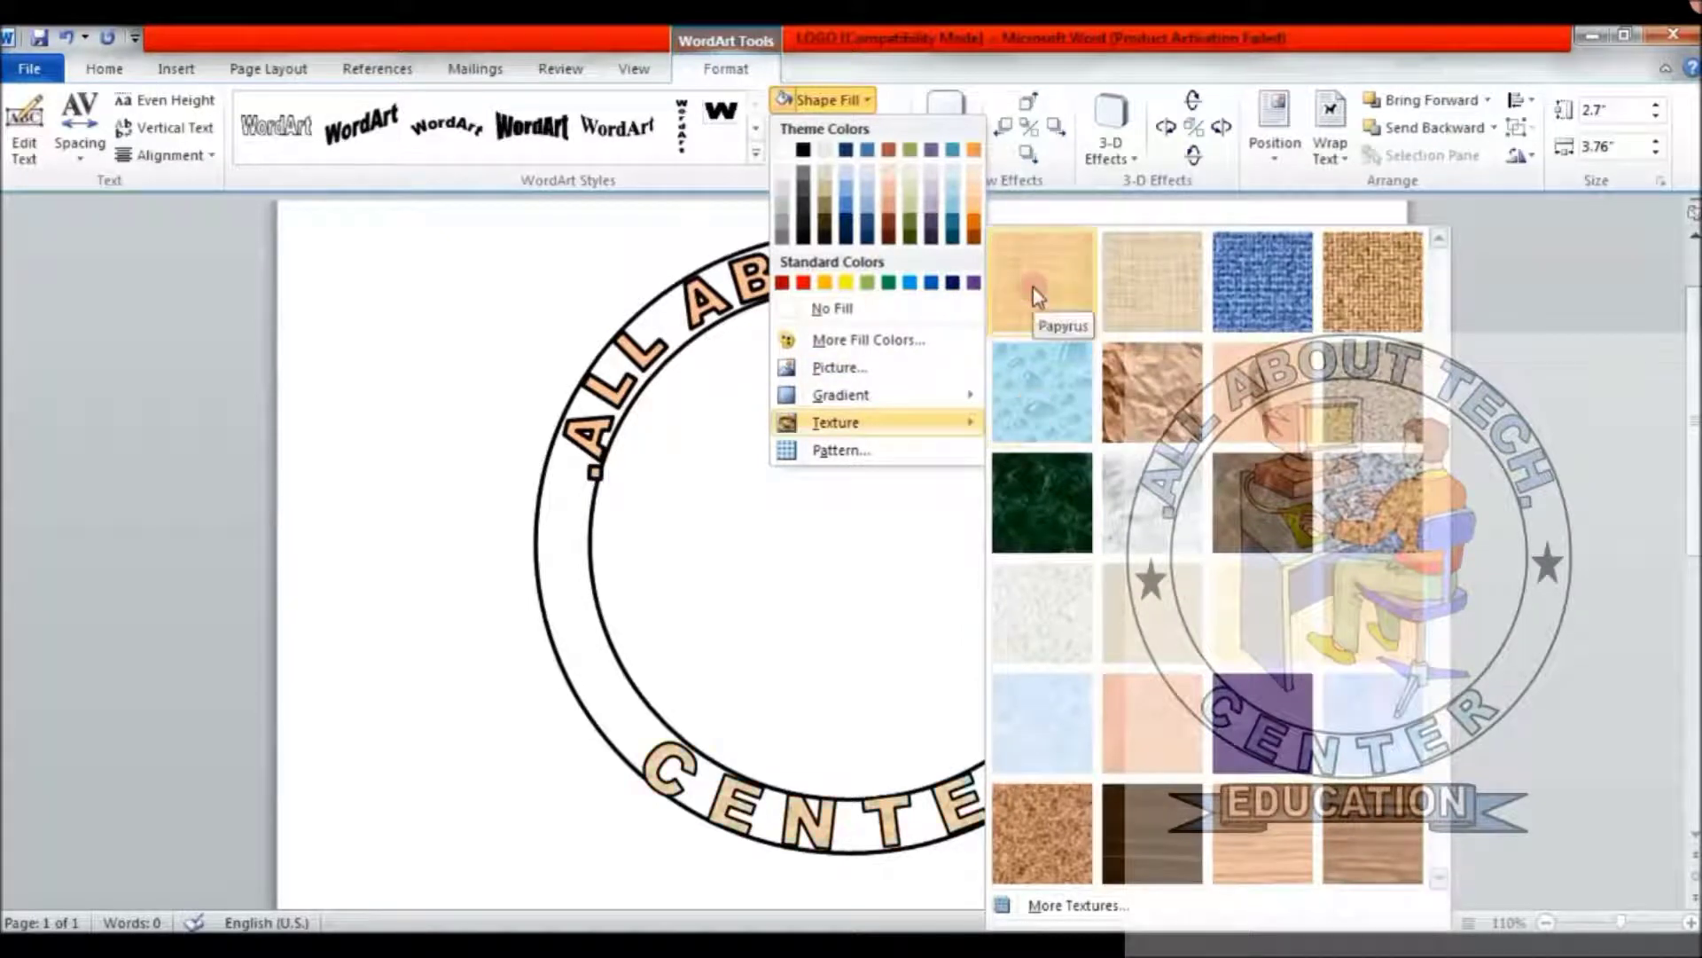
pyautogui.click(1041, 367)
pyautogui.click(456, 494)
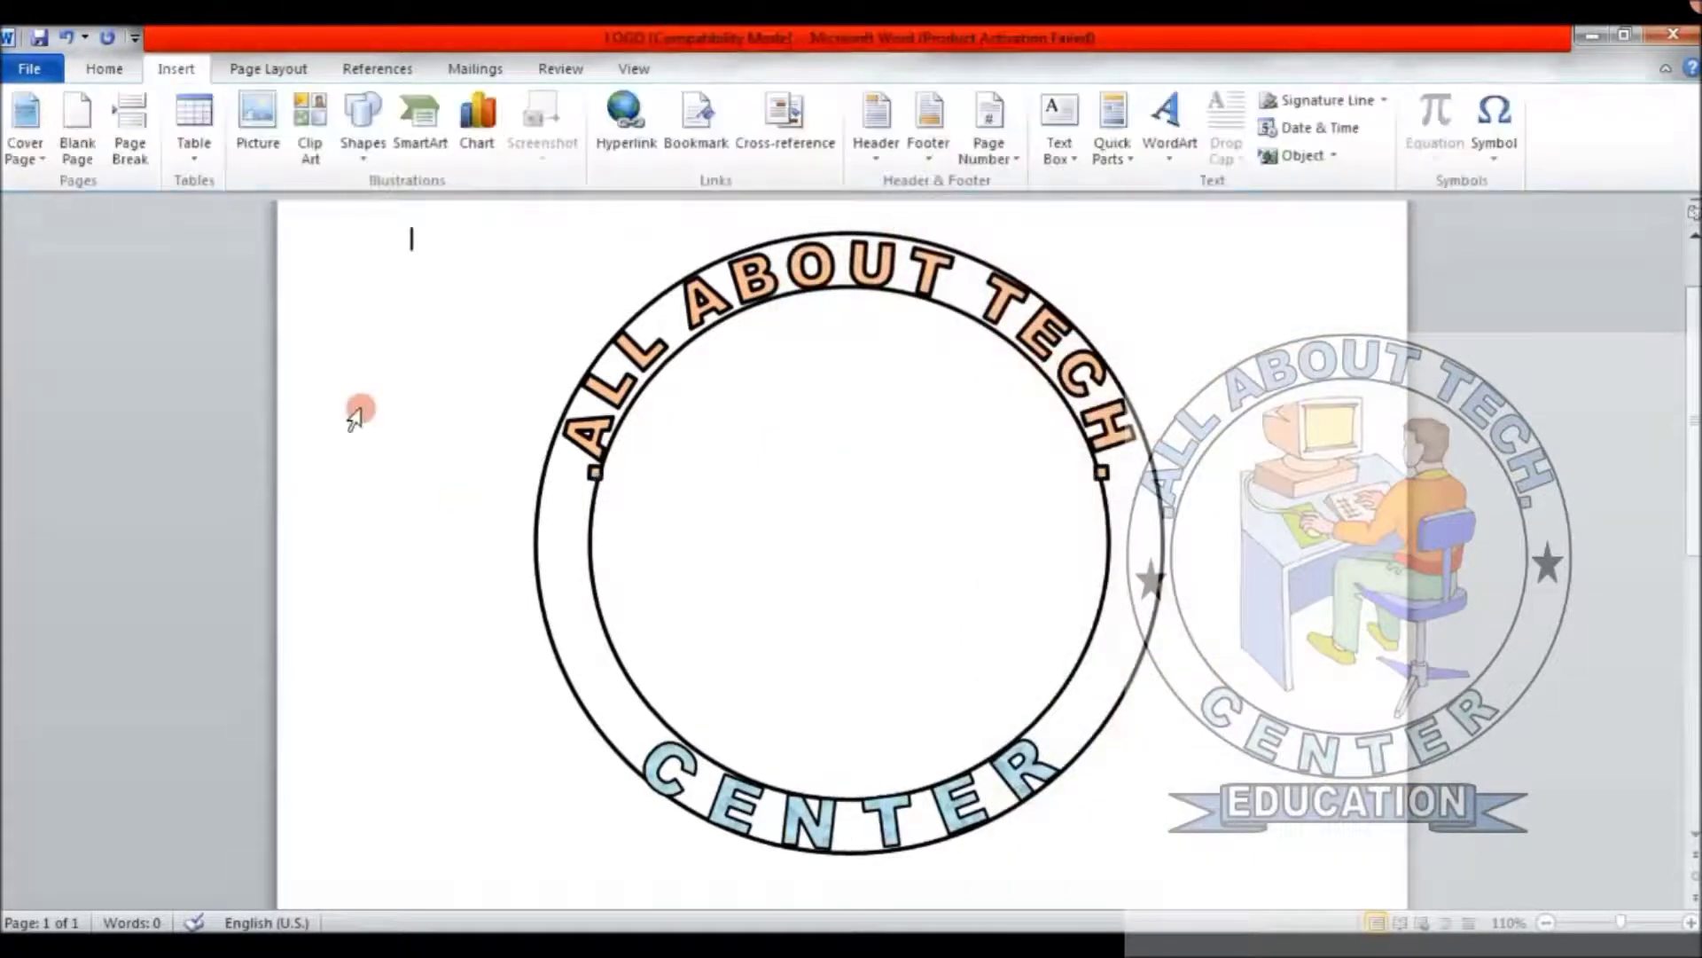
# Insert the CLIP picture from the Administrator user's Links folder on Local Disk (C:)
pyautogui.click(265, 155)
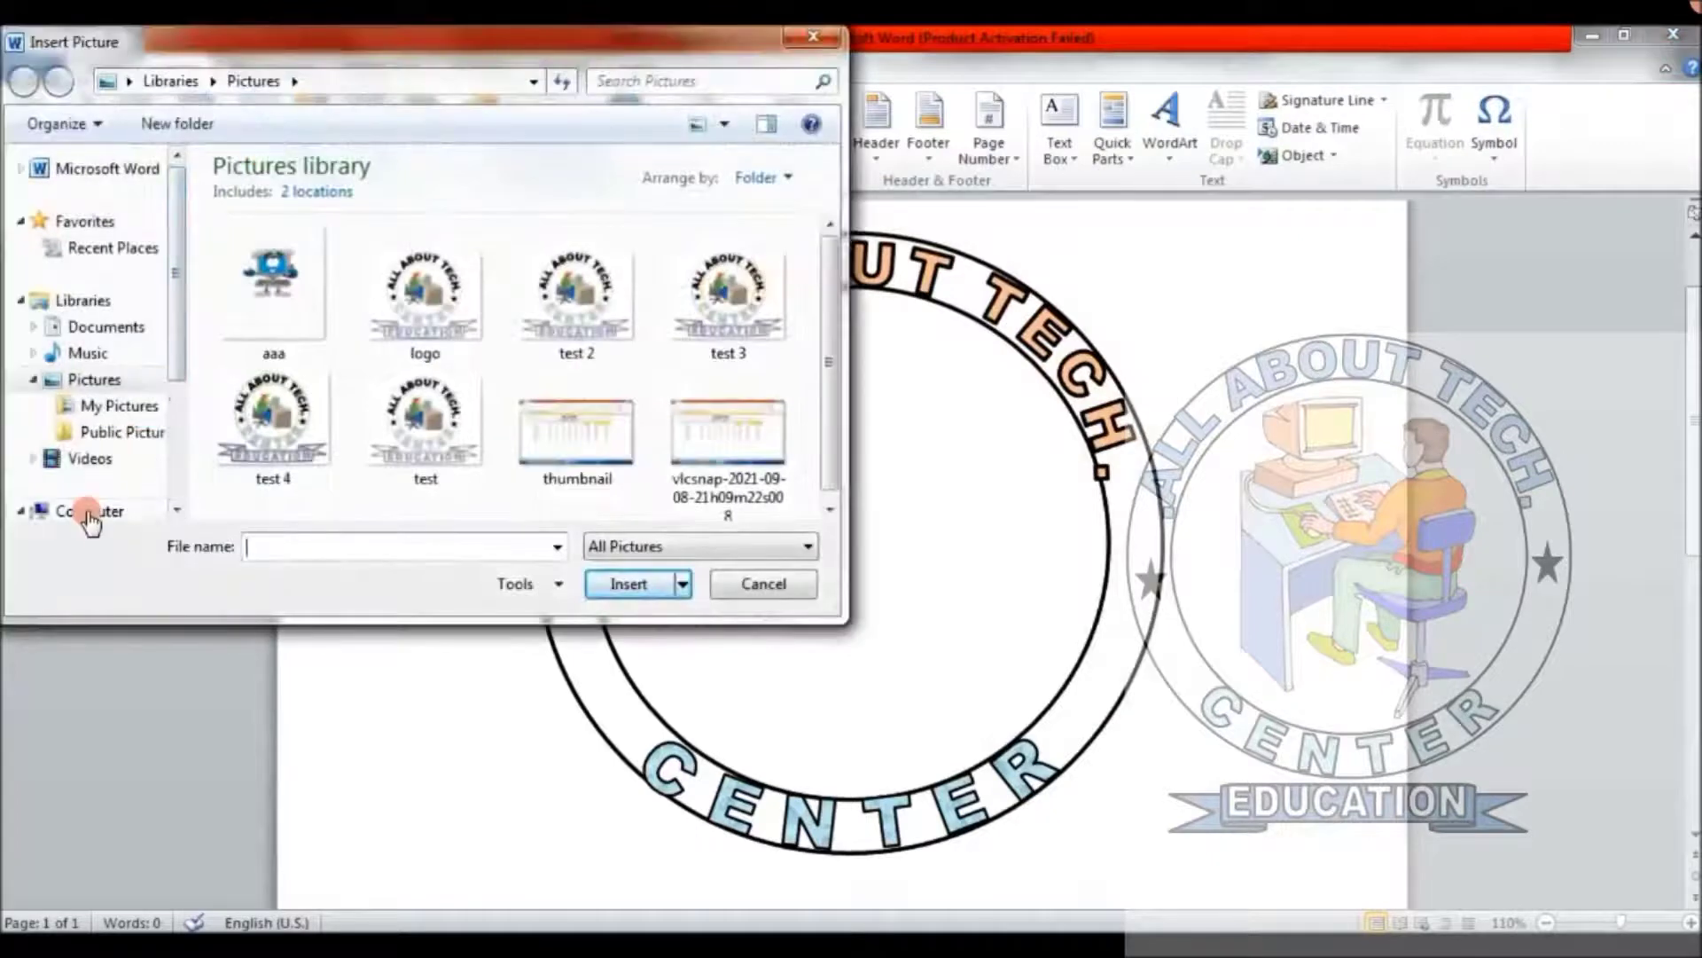
pyautogui.click(84, 503)
pyautogui.click(89, 498)
pyautogui.doubleClick(293, 409)
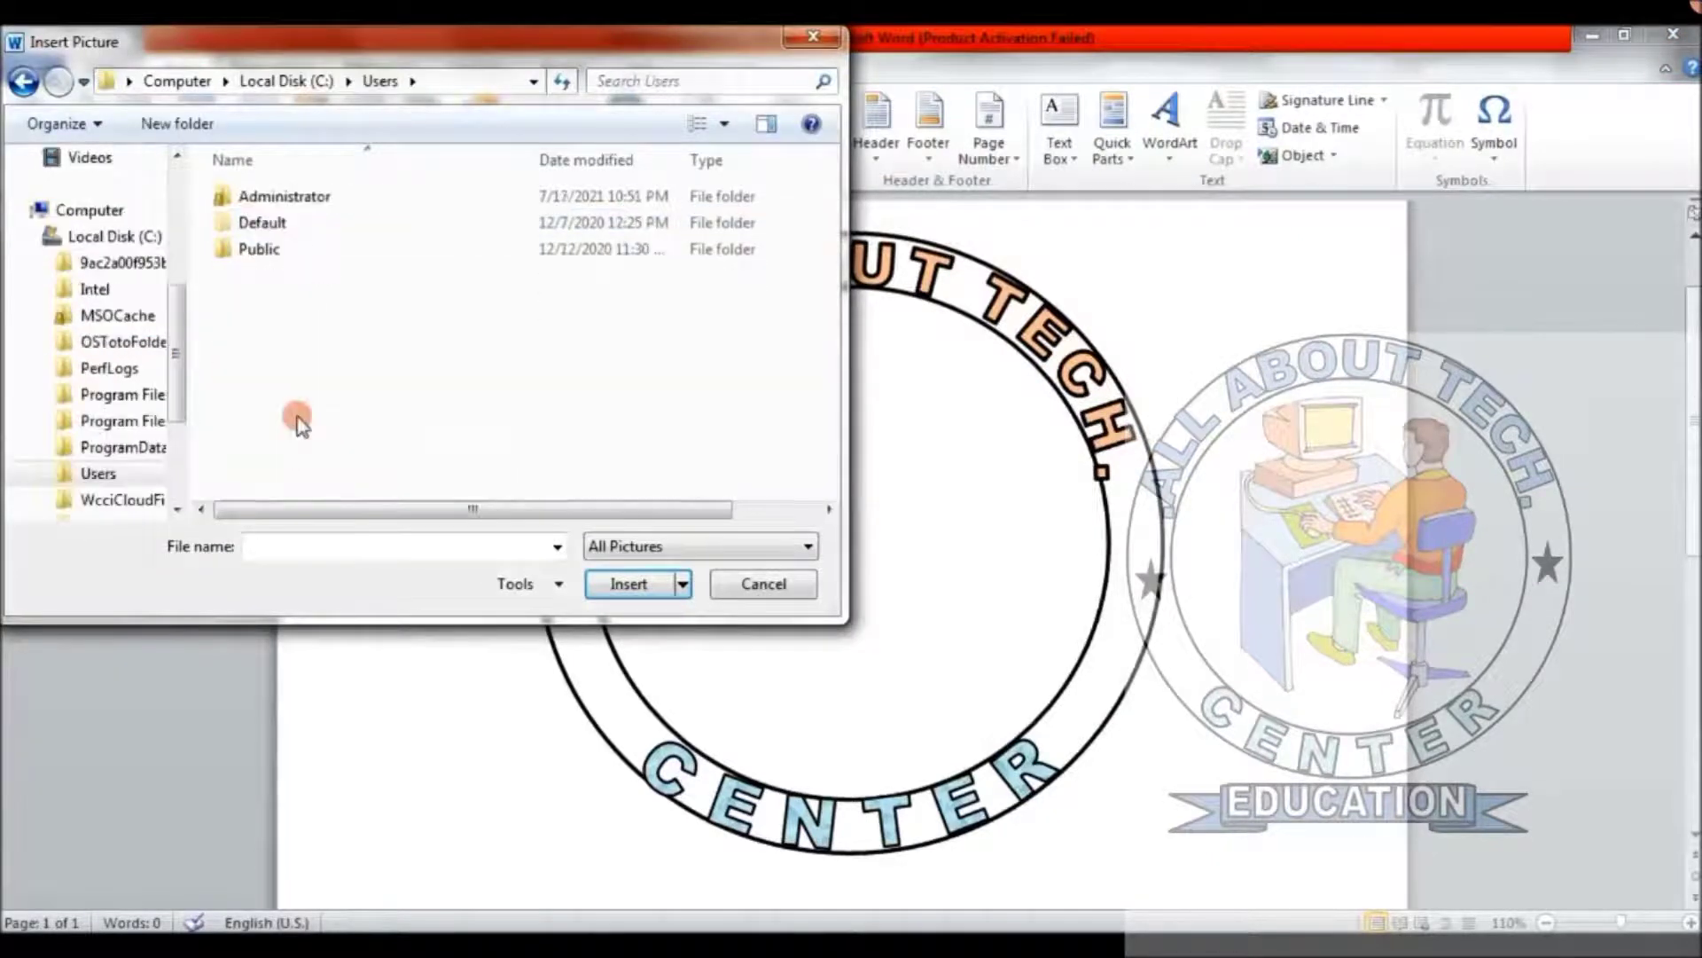
pyautogui.doubleClick(348, 193)
pyautogui.doubleClick(255, 380)
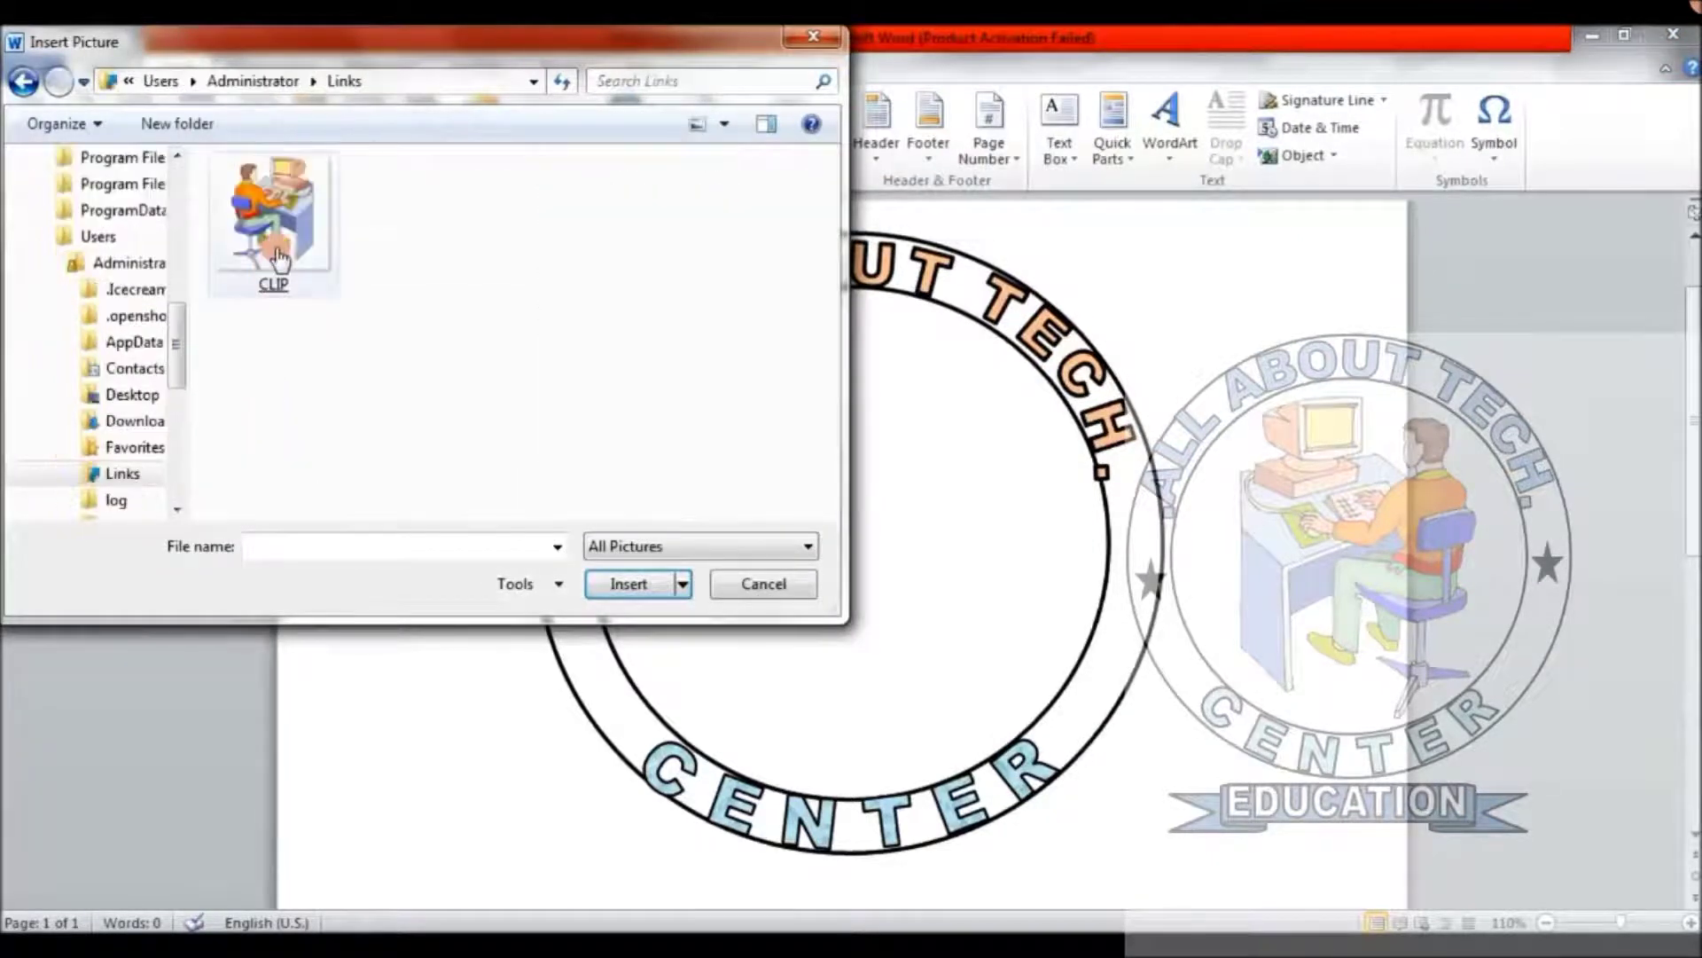
pyautogui.doubleClick(280, 257)
# Place the inserted picture in front of text and shrink it over the ring to about 4.32" by 4.32"
pyautogui.click(696, 151)
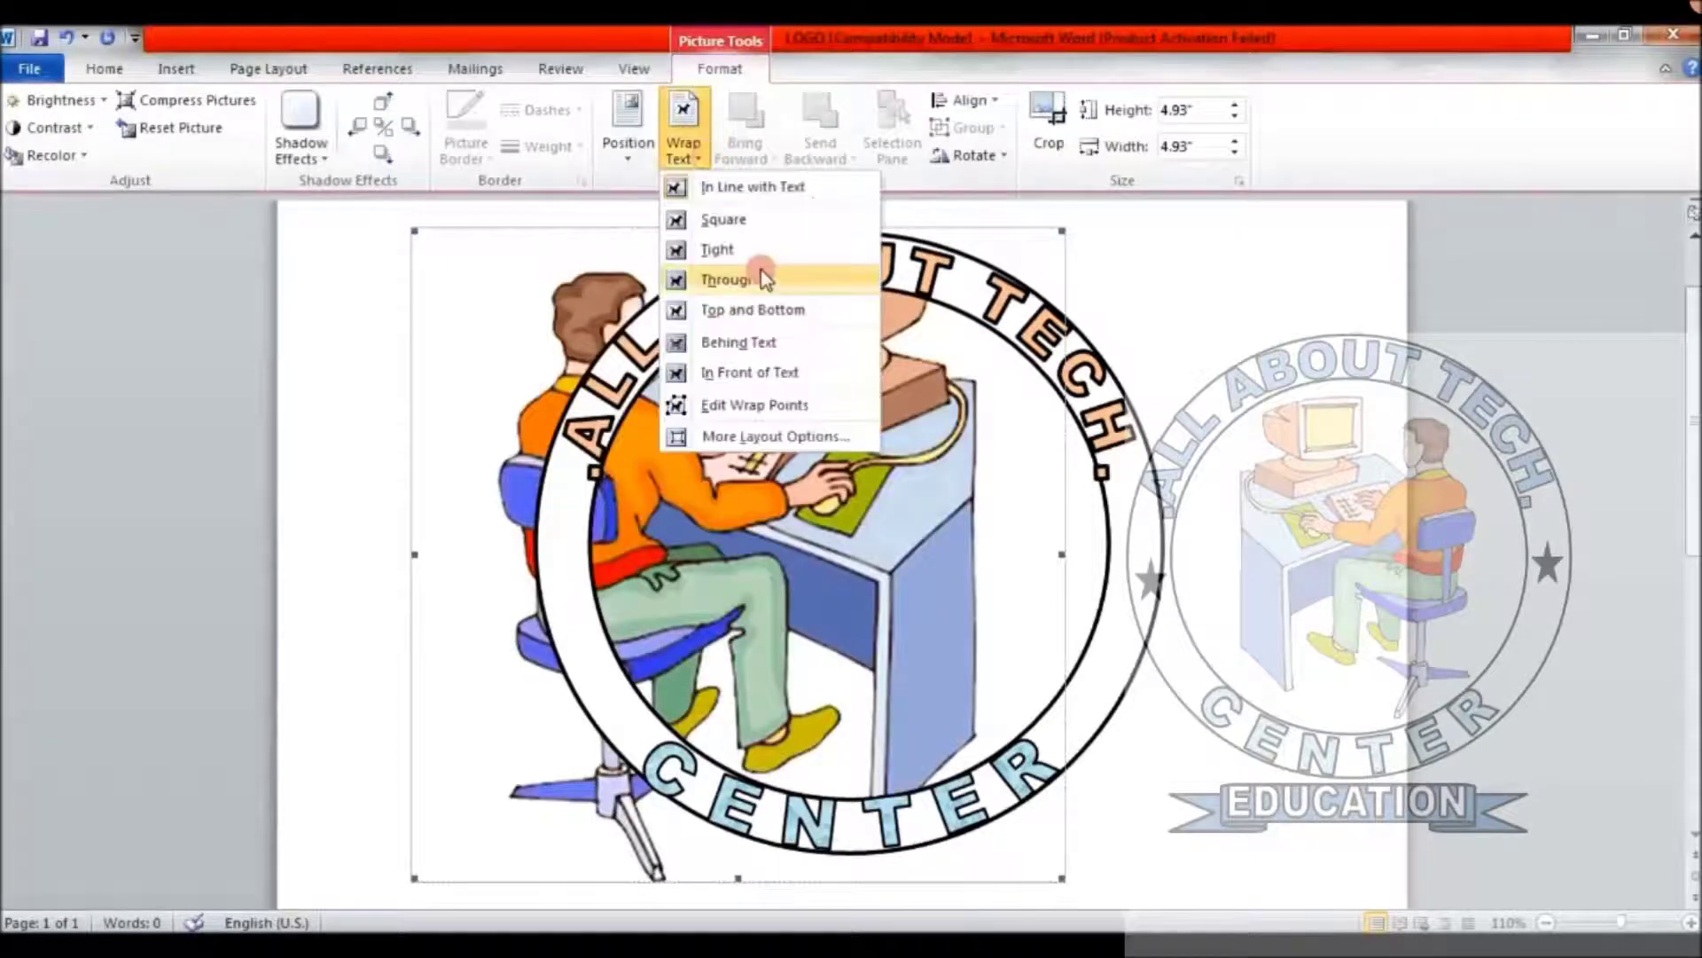
pyautogui.click(762, 375)
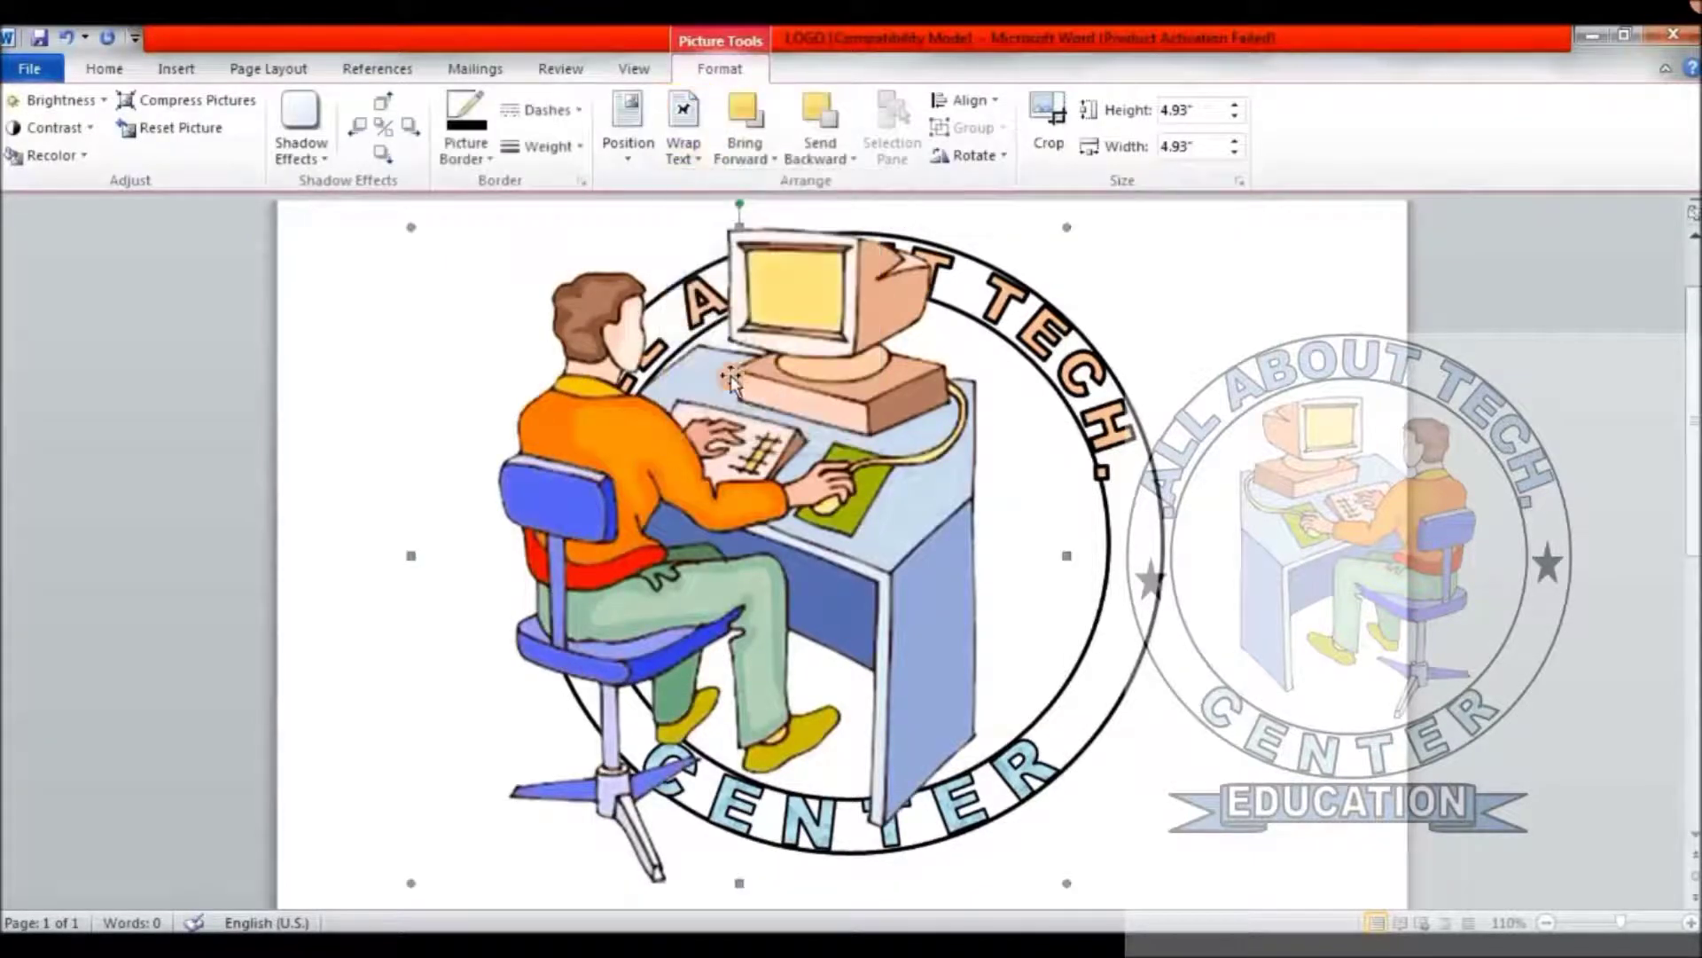
pyautogui.moveTo(411, 883); pyautogui.dragTo(532, 832)
pyautogui.moveTo(462, 223); pyautogui.dragTo(608, 251)
pyautogui.moveTo(869, 528); pyautogui.dragTo(869, 530)
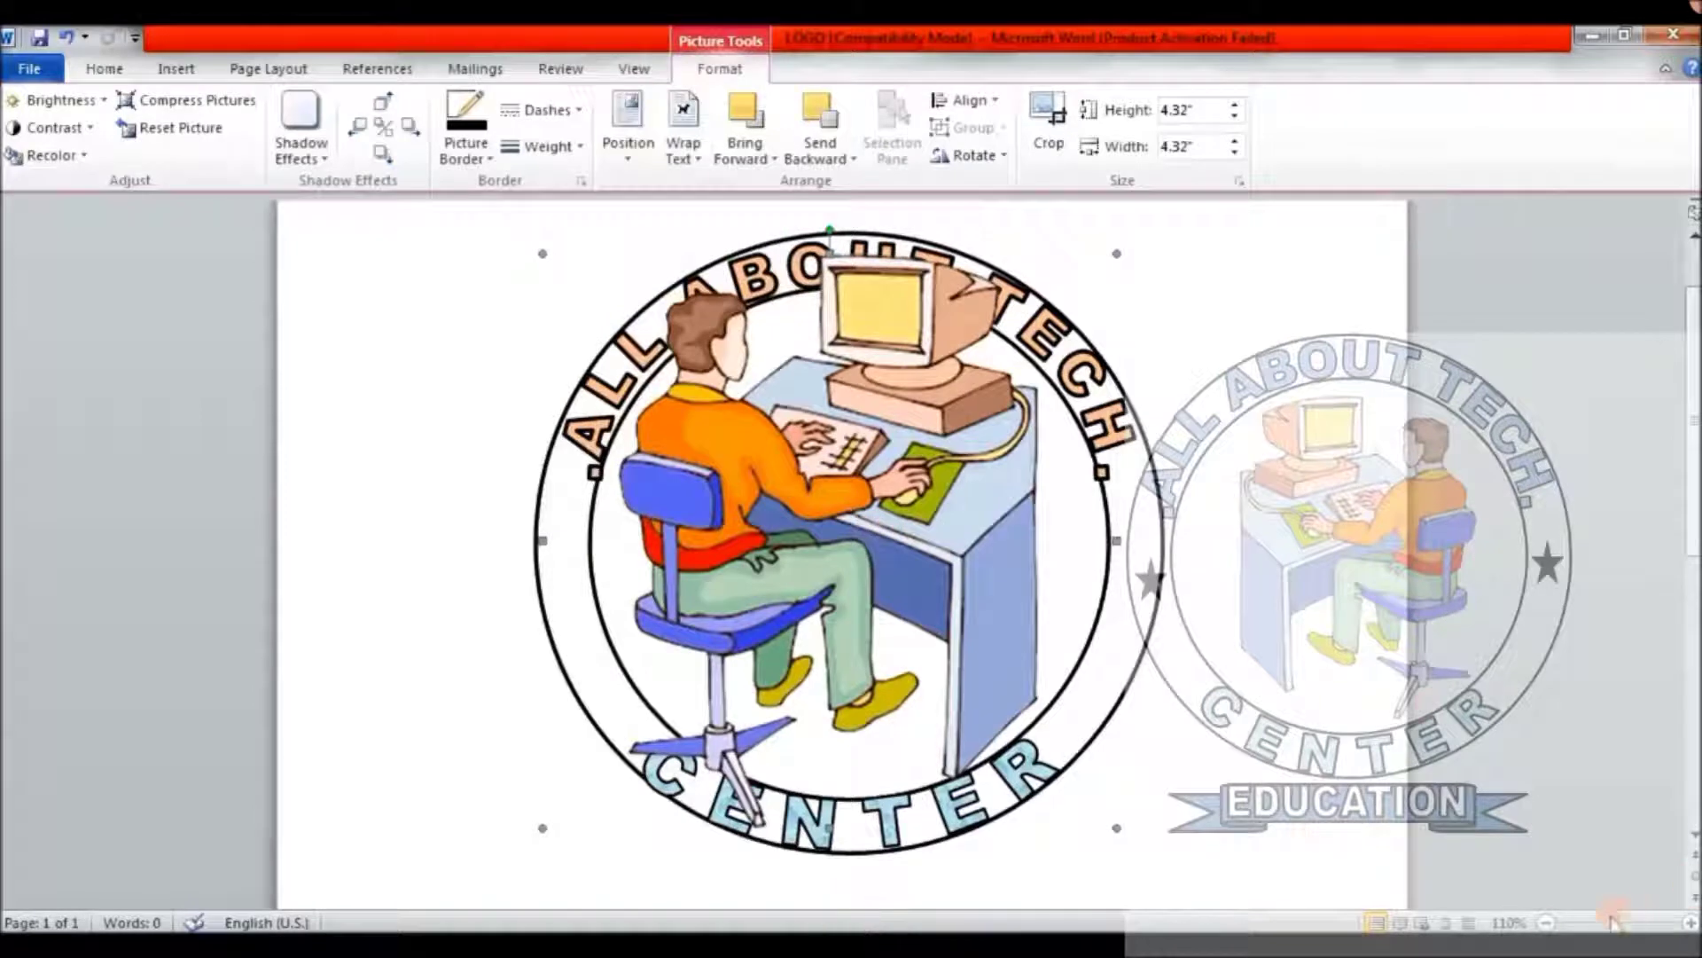
# Shrink the picture to about 3.4" high by 3.61" wide so it fits inside the inner circle
pyautogui.click(1545, 923)
pyautogui.scroll(-3, 829, 620)
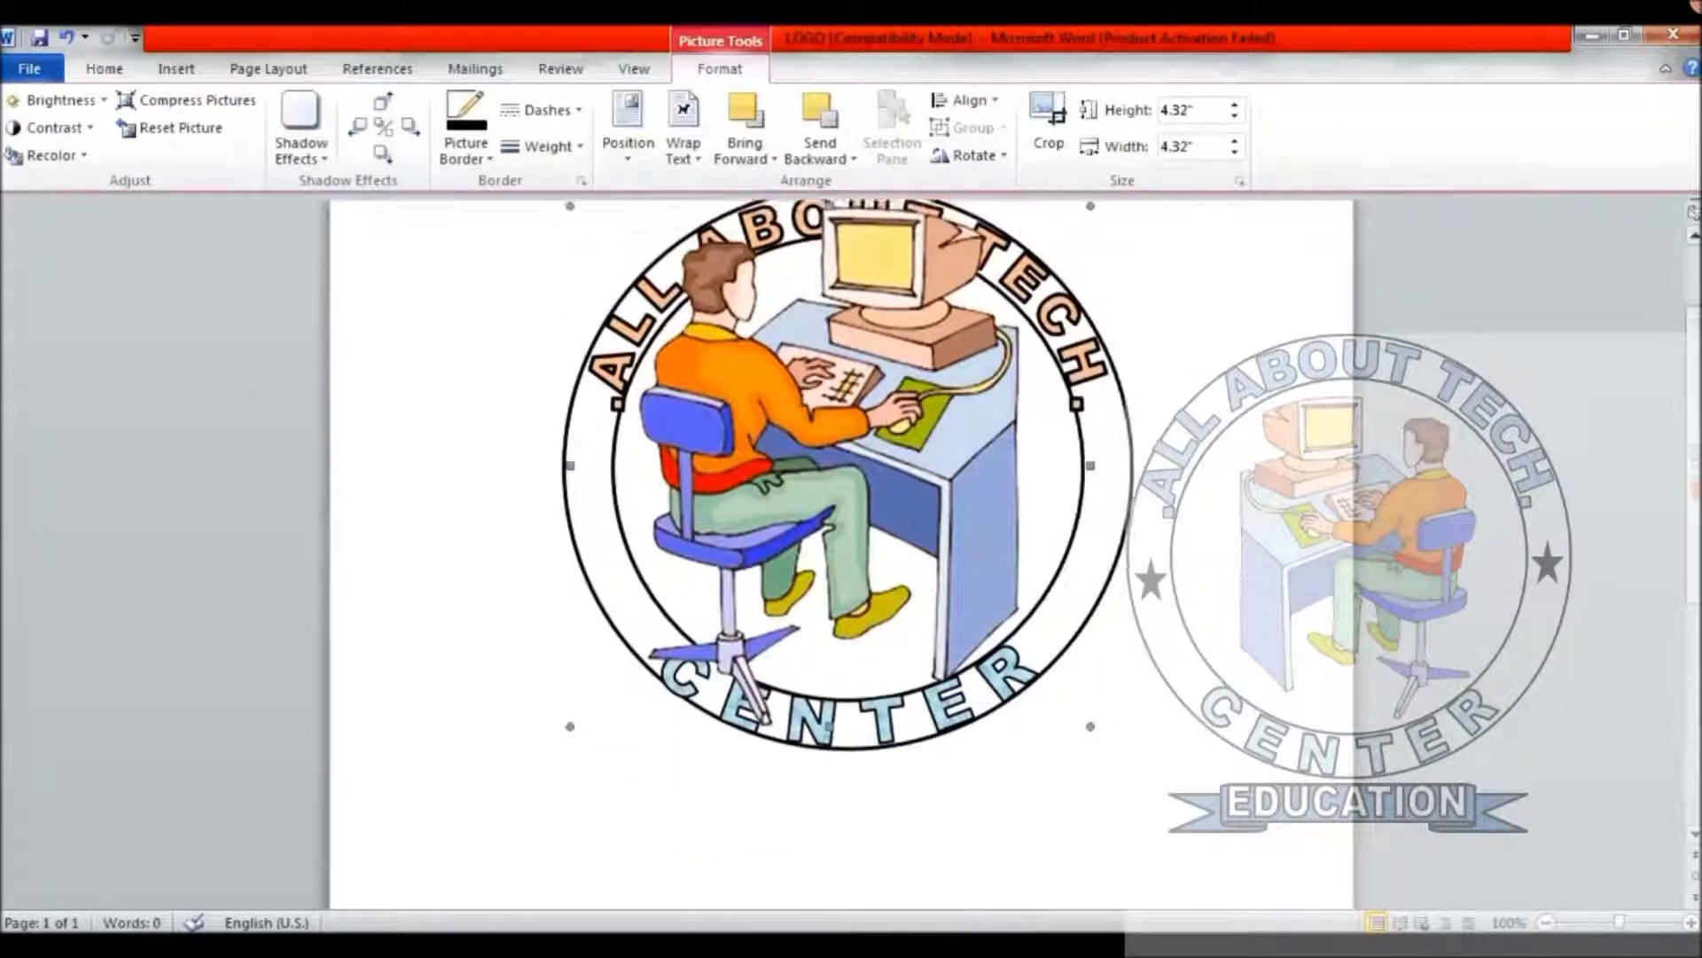
pyautogui.moveTo(829, 738); pyautogui.dragTo(829, 706)
pyautogui.moveTo(570, 217); pyautogui.dragTo(574, 219)
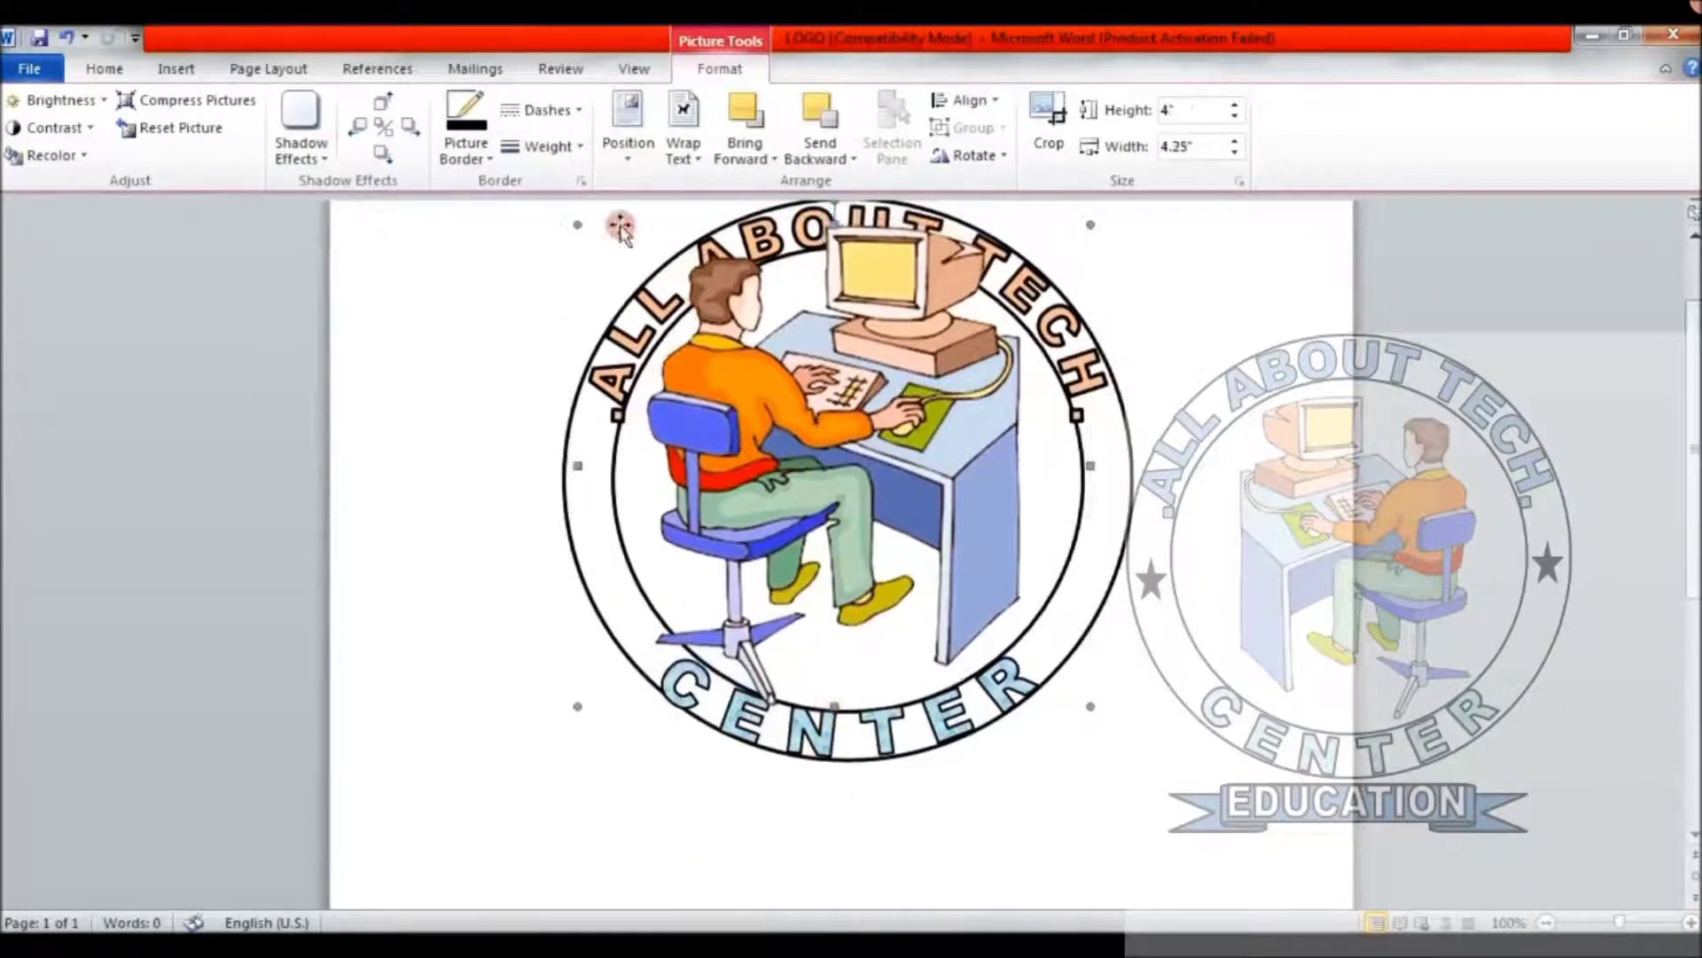
pyautogui.moveTo(1091, 219); pyautogui.dragTo(1070, 246)
pyautogui.moveTo(581, 262); pyautogui.dragTo(592, 272)
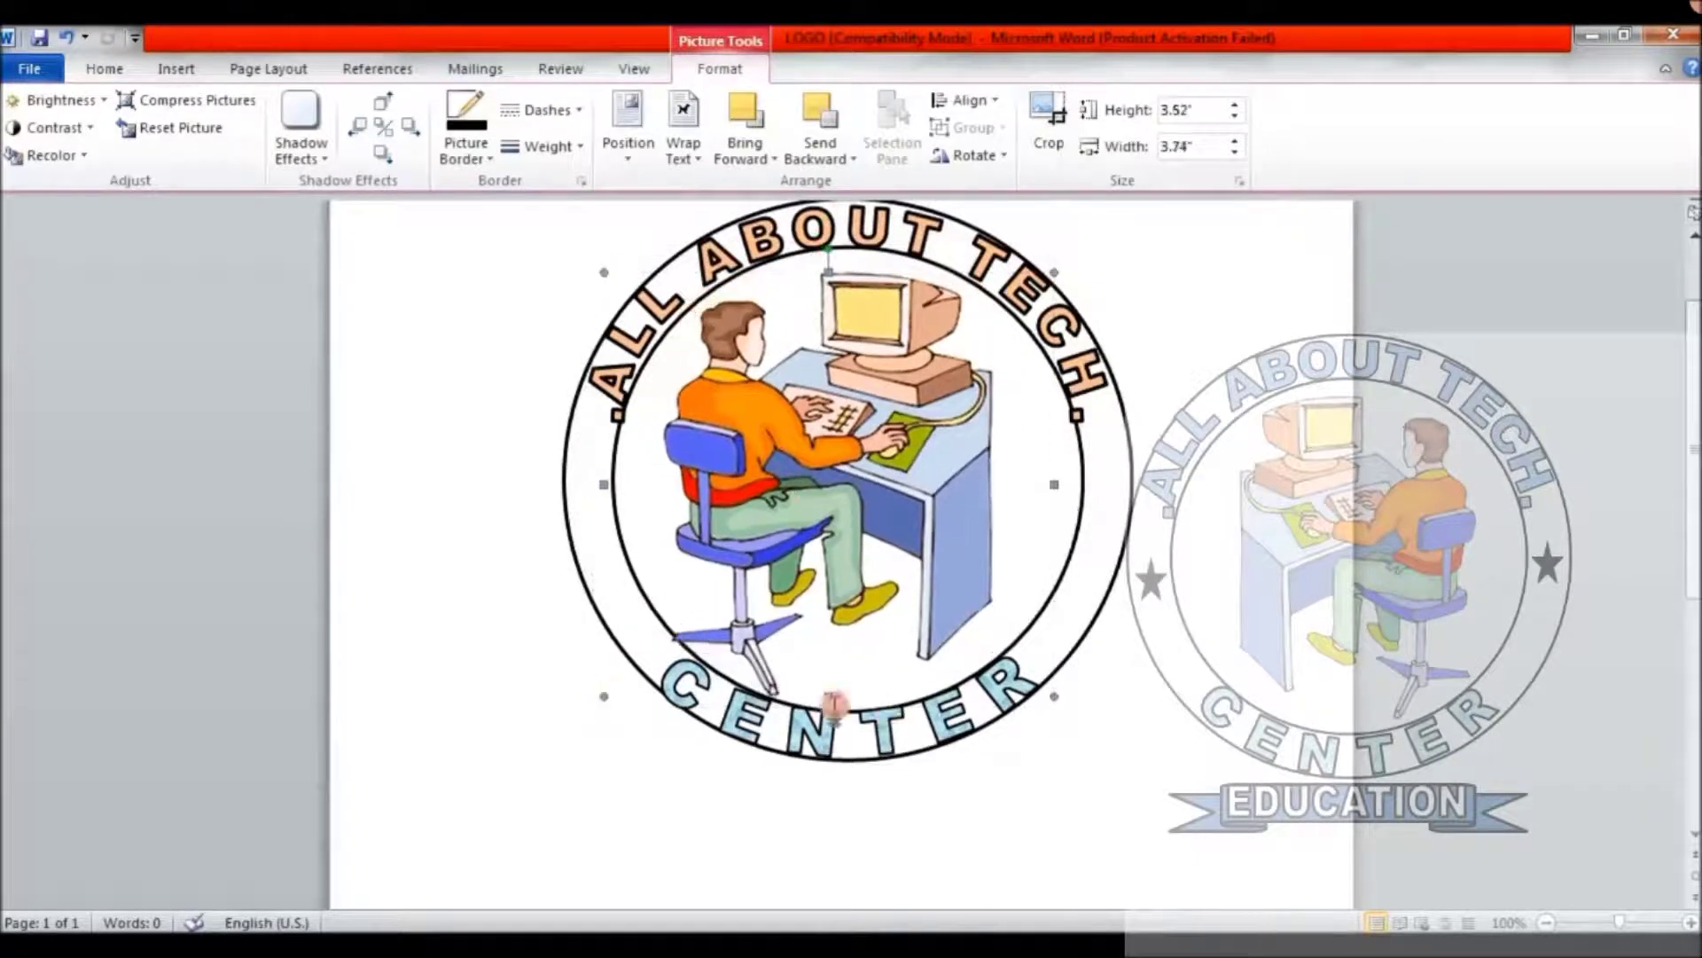
pyautogui.moveTo(596, 702); pyautogui.dragTo(629, 681)
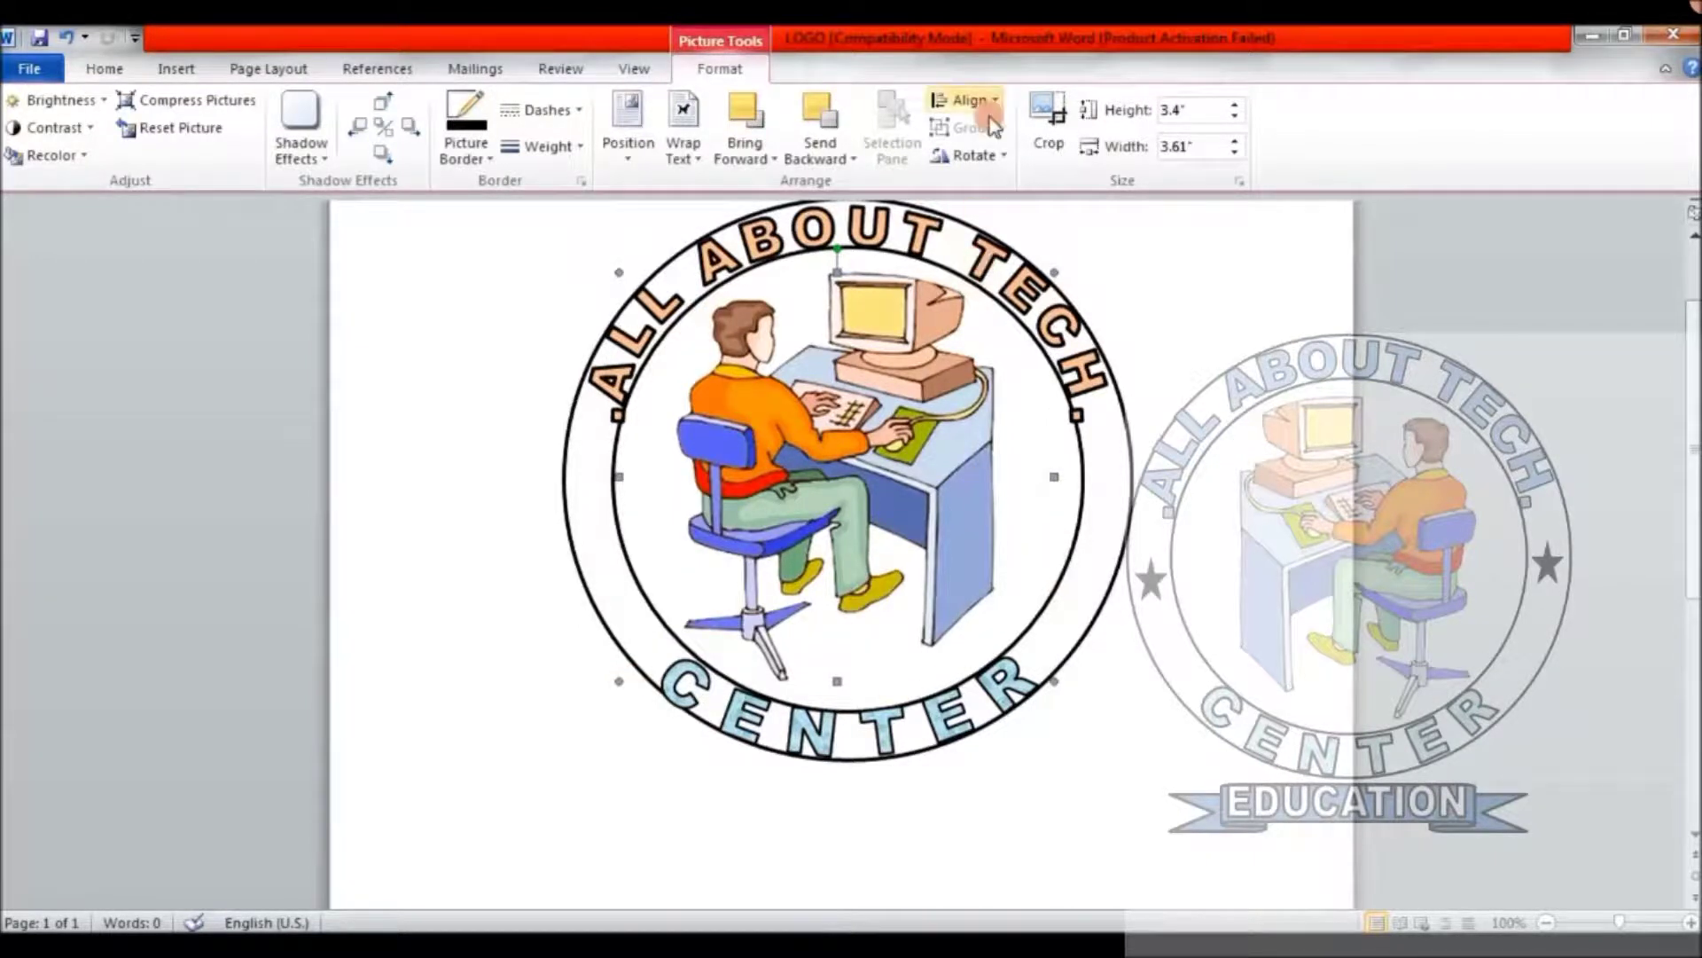
# Flip the picture horizontally, reduce it to about 3.33" high by 3.54" wide, and deselect it
pyautogui.click(1009, 156)
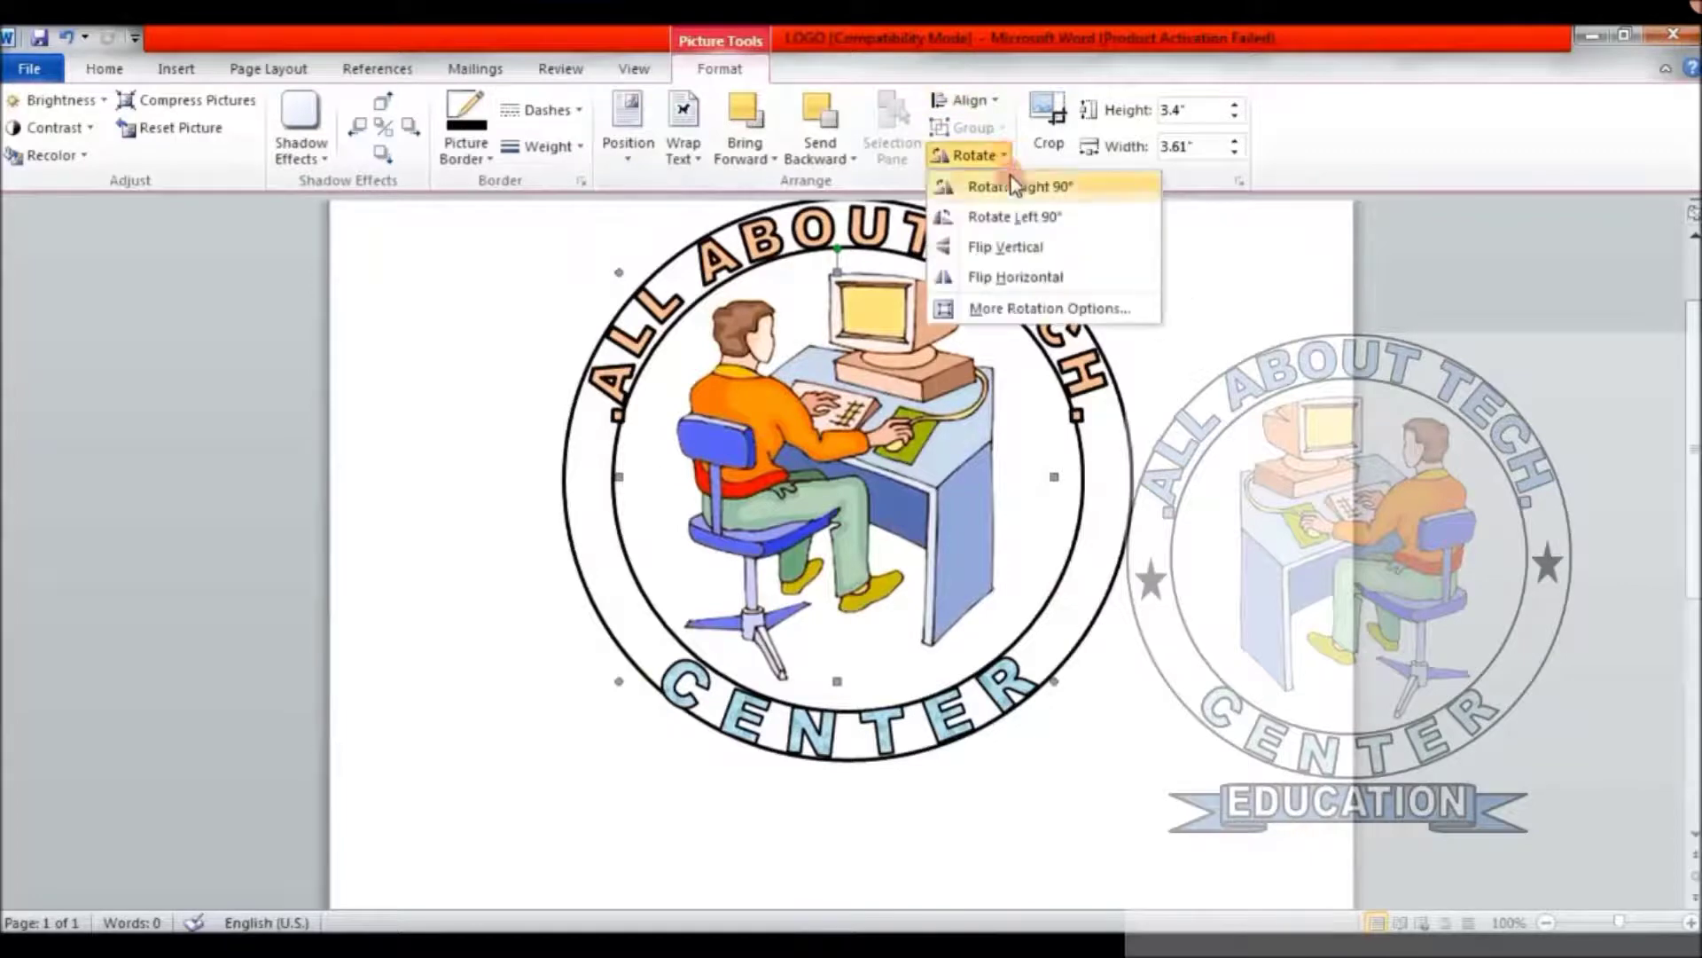
pyautogui.click(997, 285)
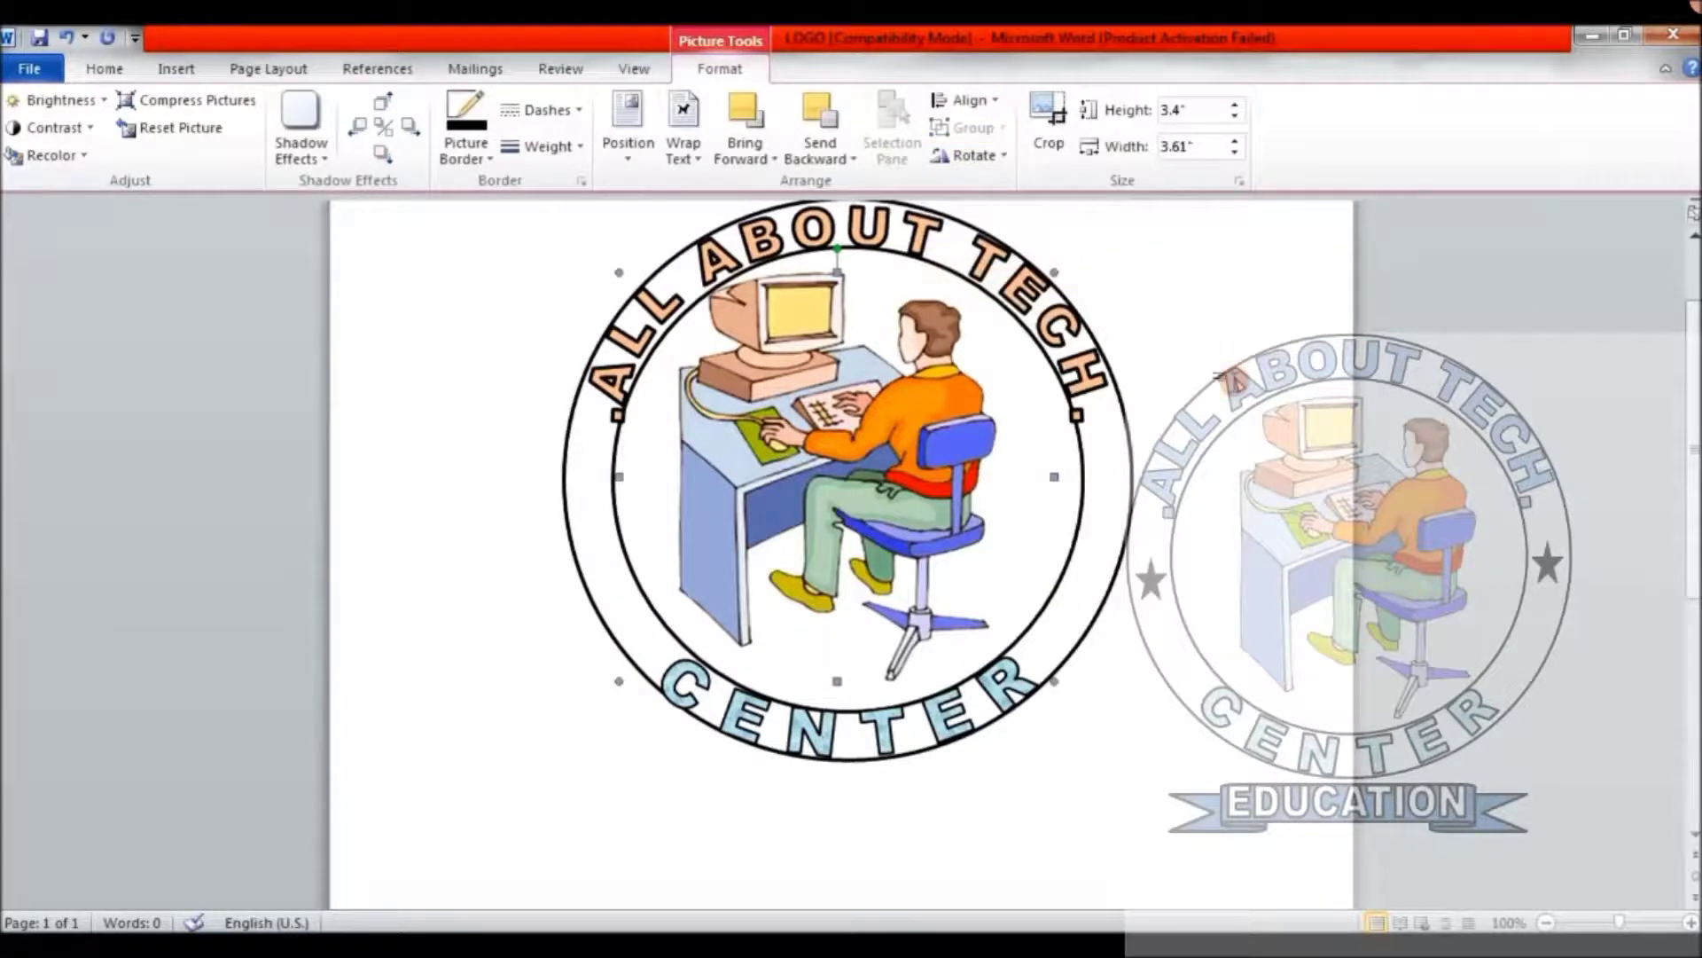
pyautogui.moveTo(618, 271); pyautogui.dragTo(630, 282)
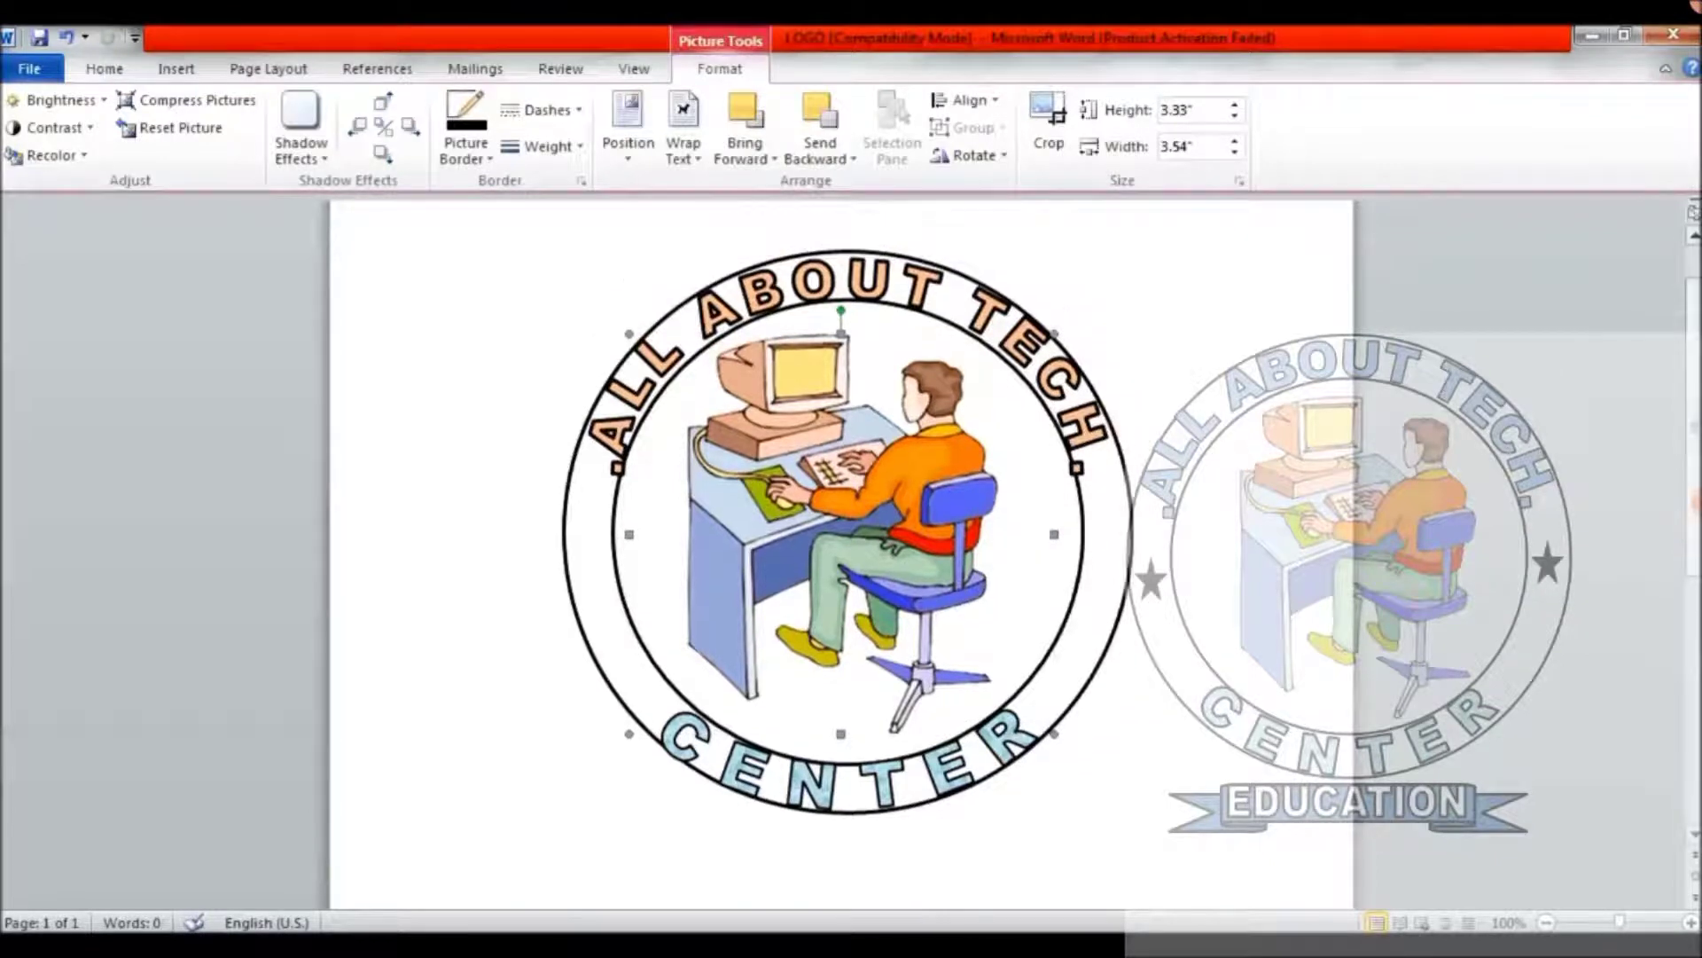
pyautogui.click(1303, 610)
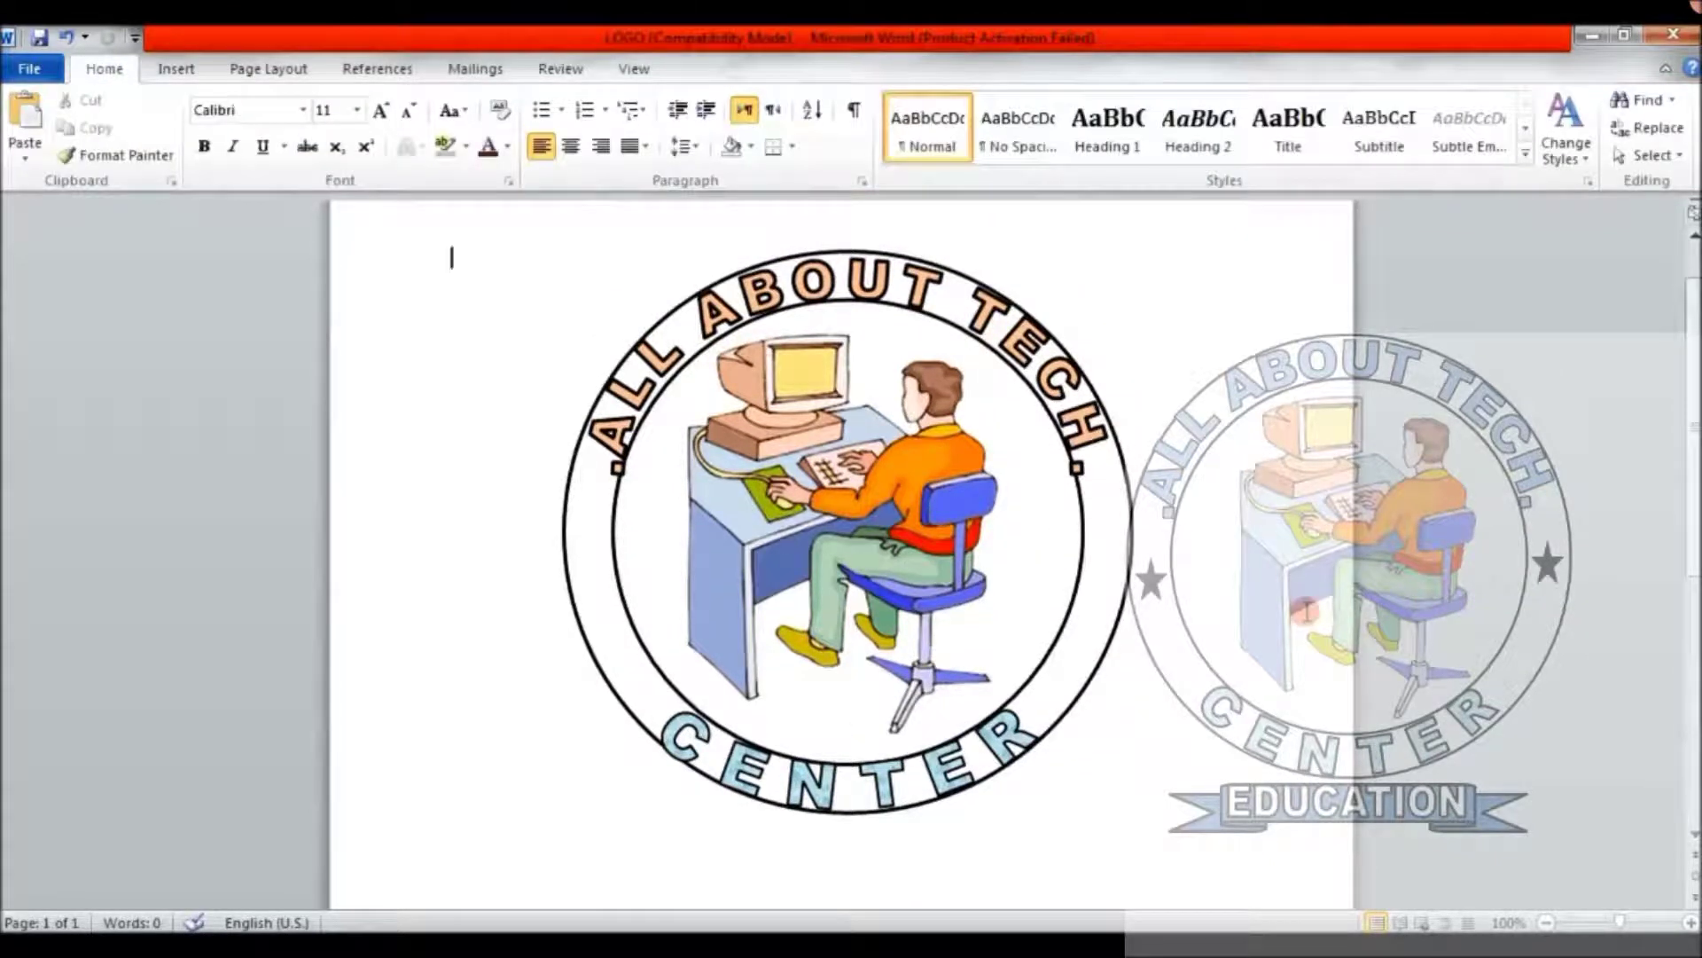
# Draw a small five-point star on the left side of the ring, below the ALL lettering
pyautogui.click(189, 71)
pyautogui.click(381, 146)
pyautogui.click(446, 427)
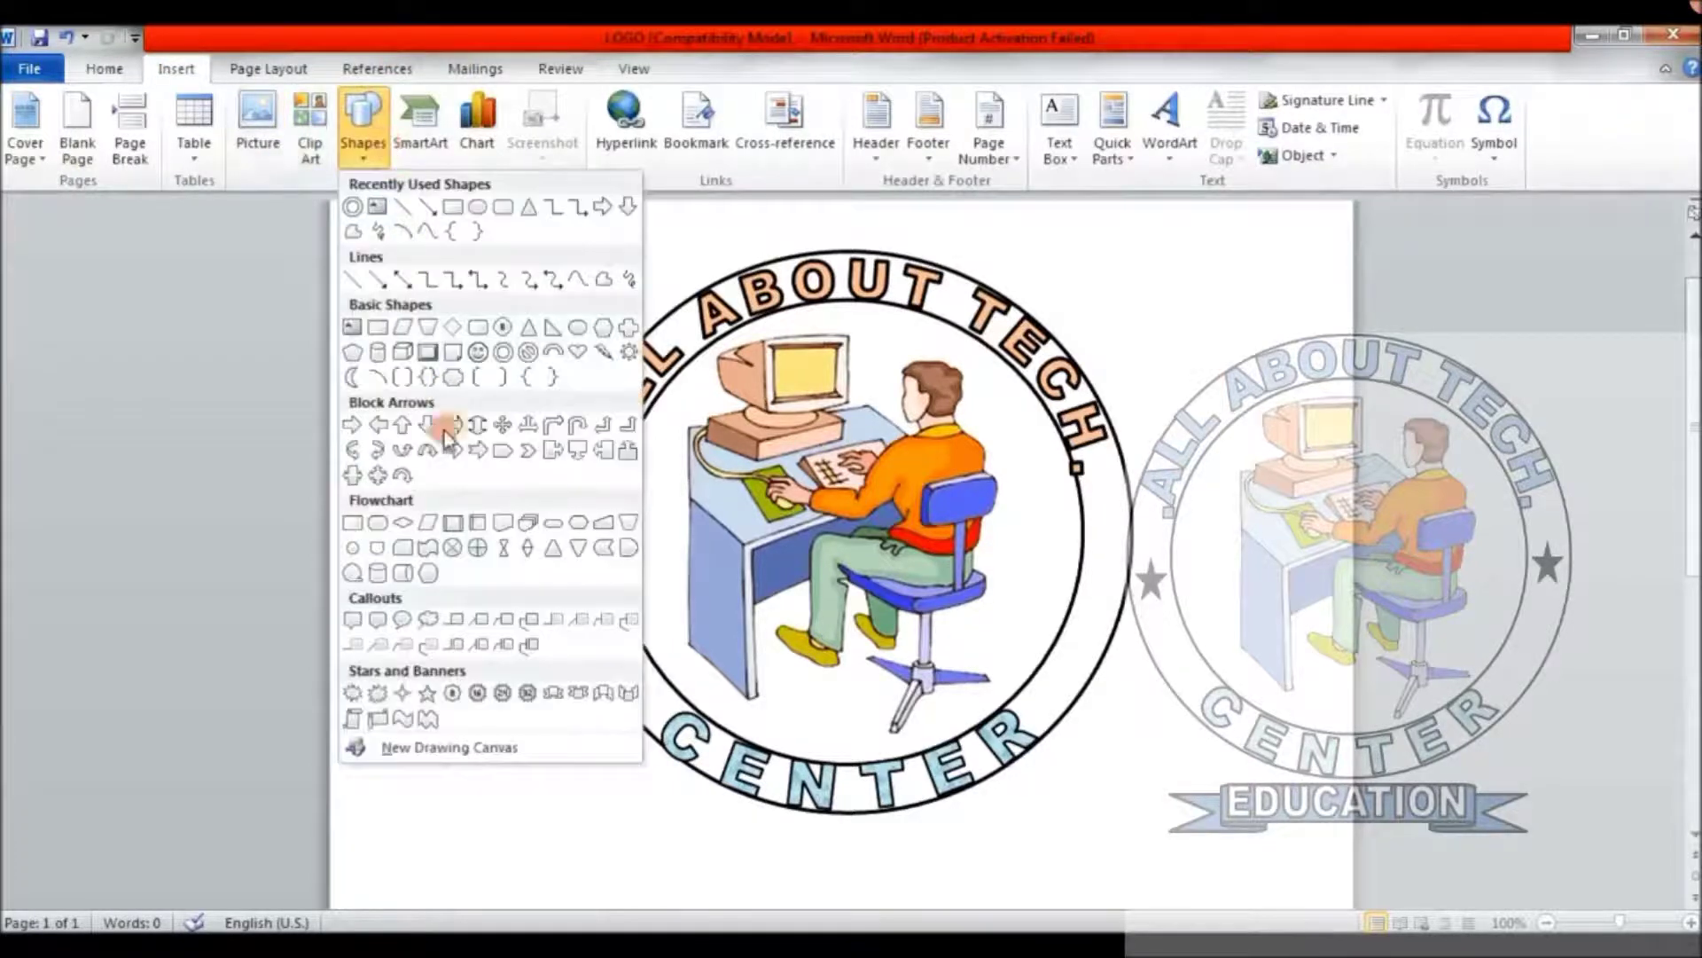
pyautogui.click(428, 692)
pyautogui.moveTo(576, 516); pyautogui.dragTo(608, 550)
# Fit the star between the two circles by repositioning it and resizing it to about 0.37" high by 0.29" wide
pyautogui.click(585, 532)
pyautogui.click(579, 523)
pyautogui.click(594, 530)
pyautogui.press('Left')
pyautogui.press('Left')
pyautogui.moveTo(564, 536); pyautogui.dragTo(614, 528)
pyautogui.click(587, 512)
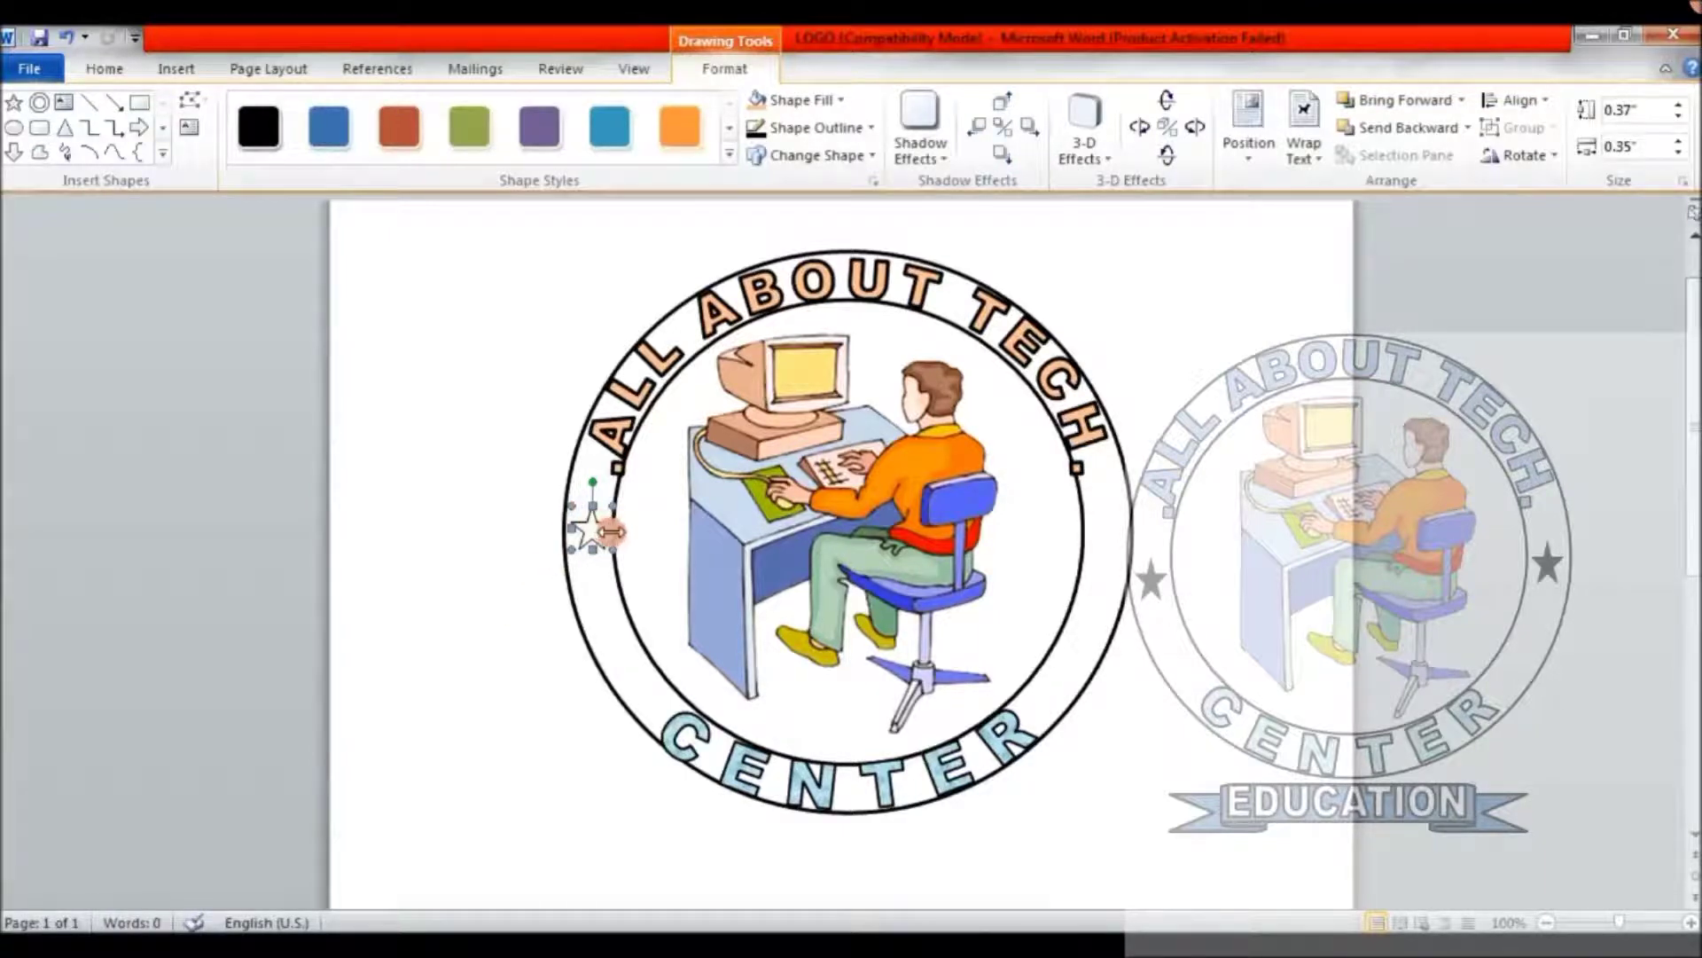
pyautogui.moveTo(606, 529); pyautogui.dragTo(601, 528)
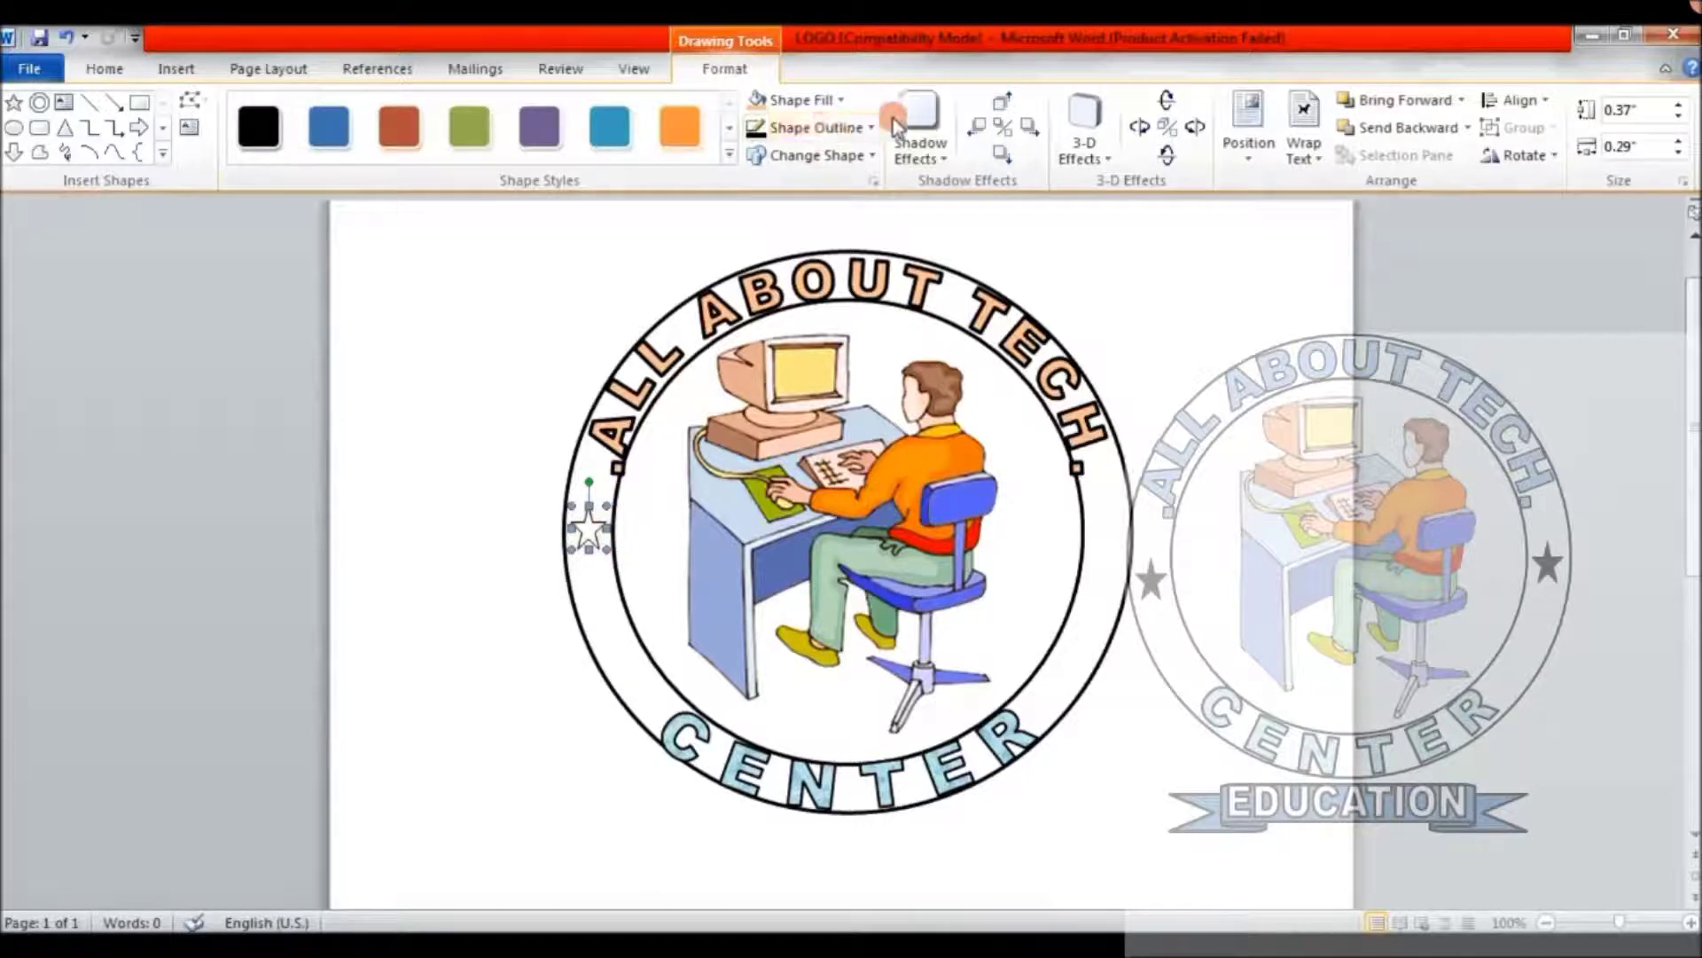
# Give the star a black outline with a weight of 1 pt
pyautogui.click(871, 127)
pyautogui.click(777, 178)
pyautogui.click(851, 127)
pyautogui.moveTo(887, 395)
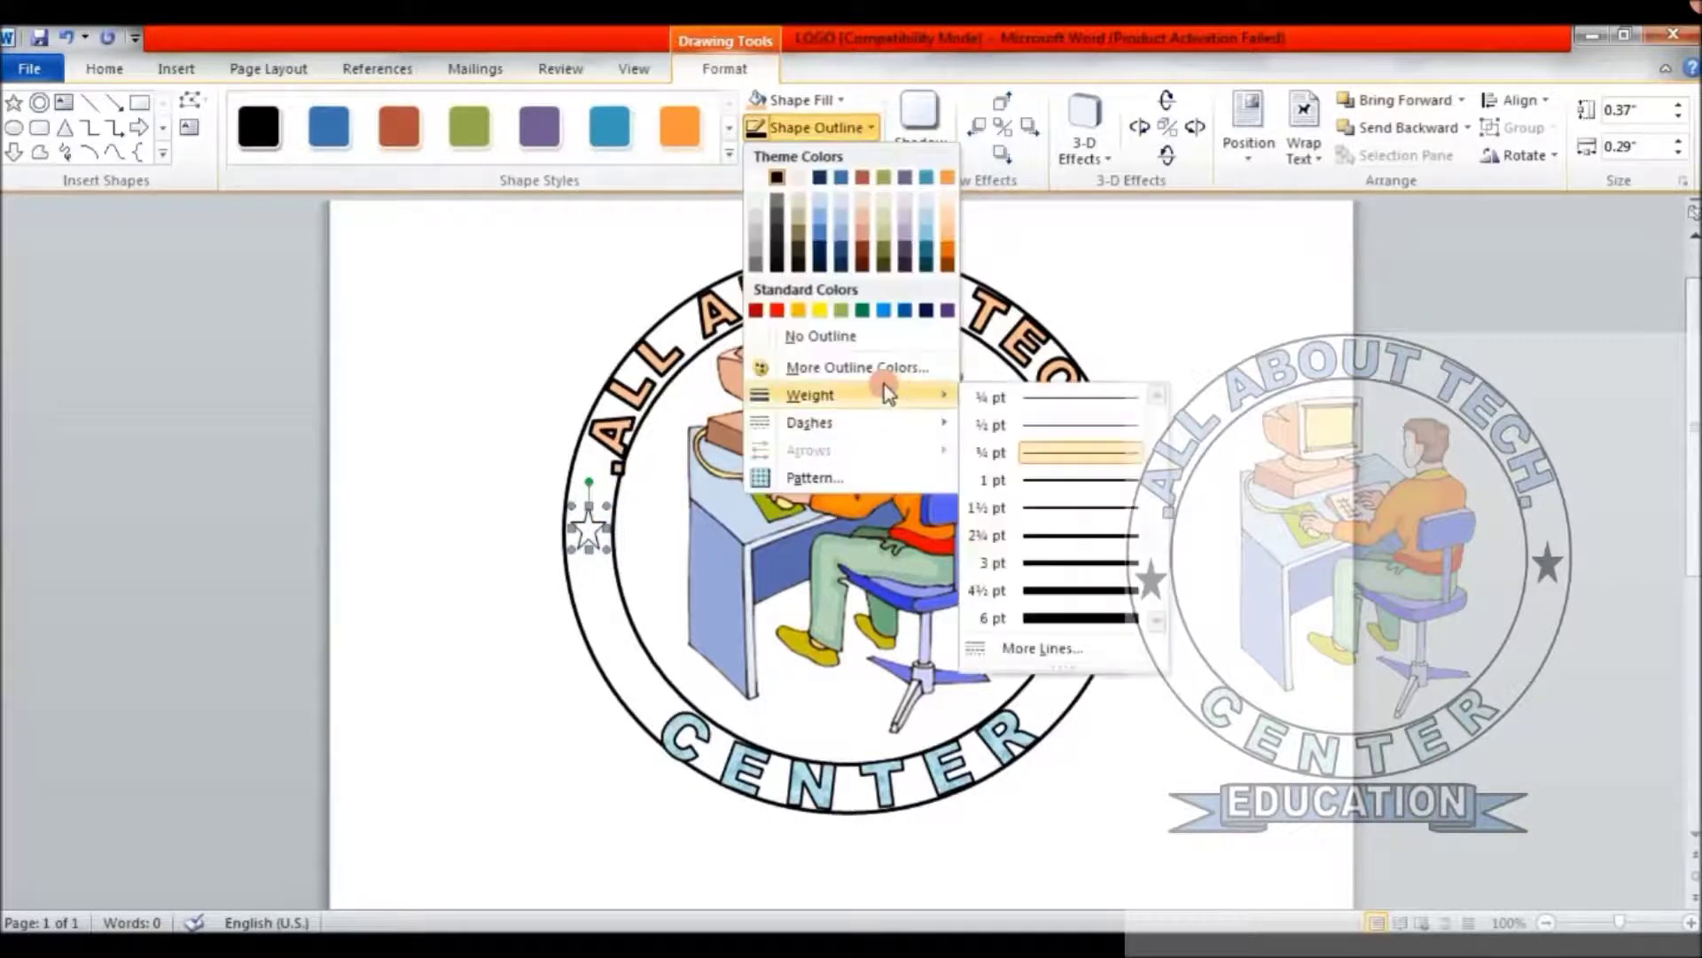
pyautogui.click(1068, 484)
# Fill the star with black
pyautogui.click(838, 102)
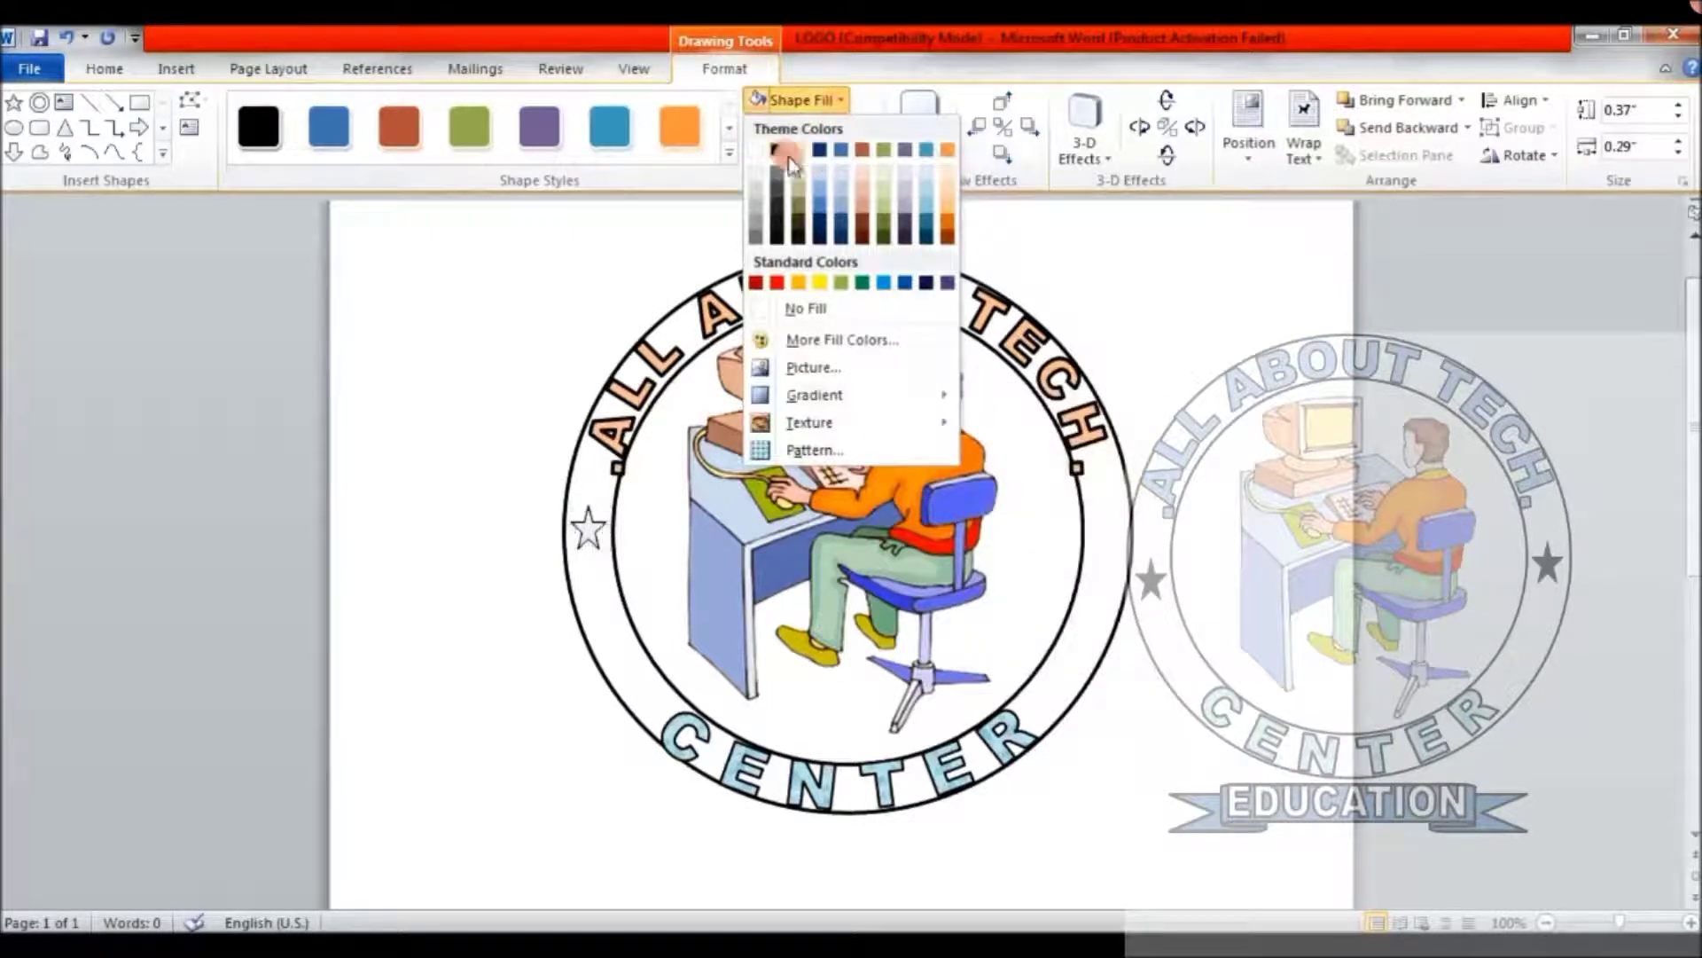
pyautogui.click(779, 151)
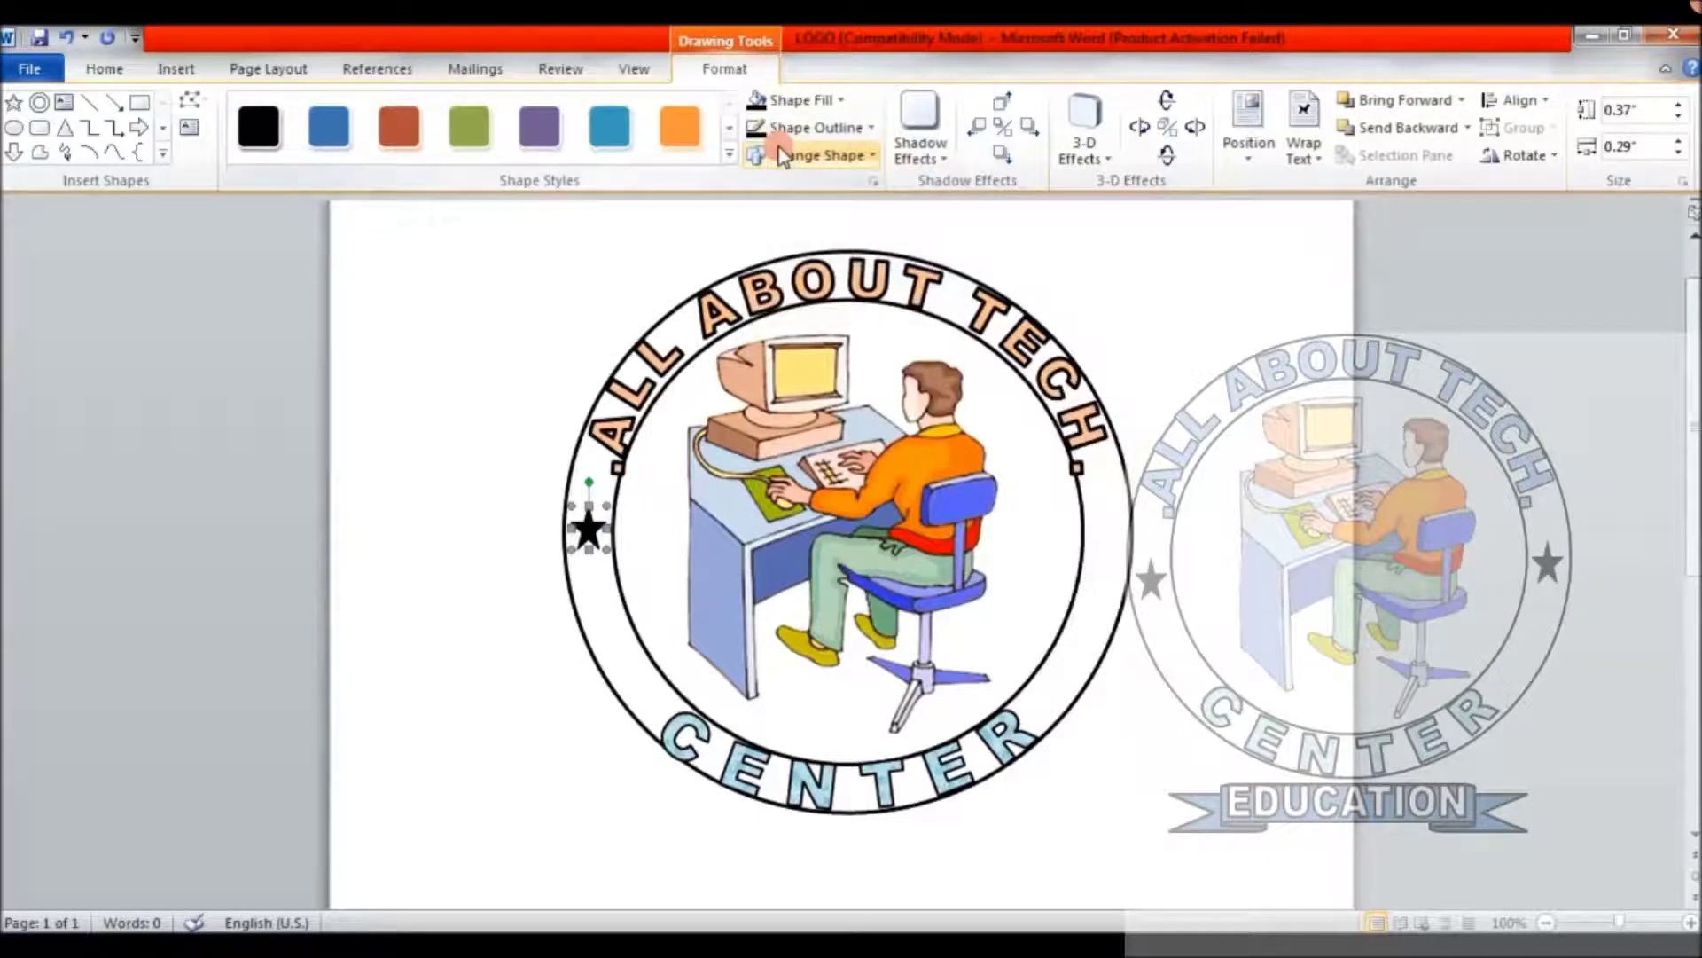
pyautogui.click(782, 156)
pyautogui.click(428, 341)
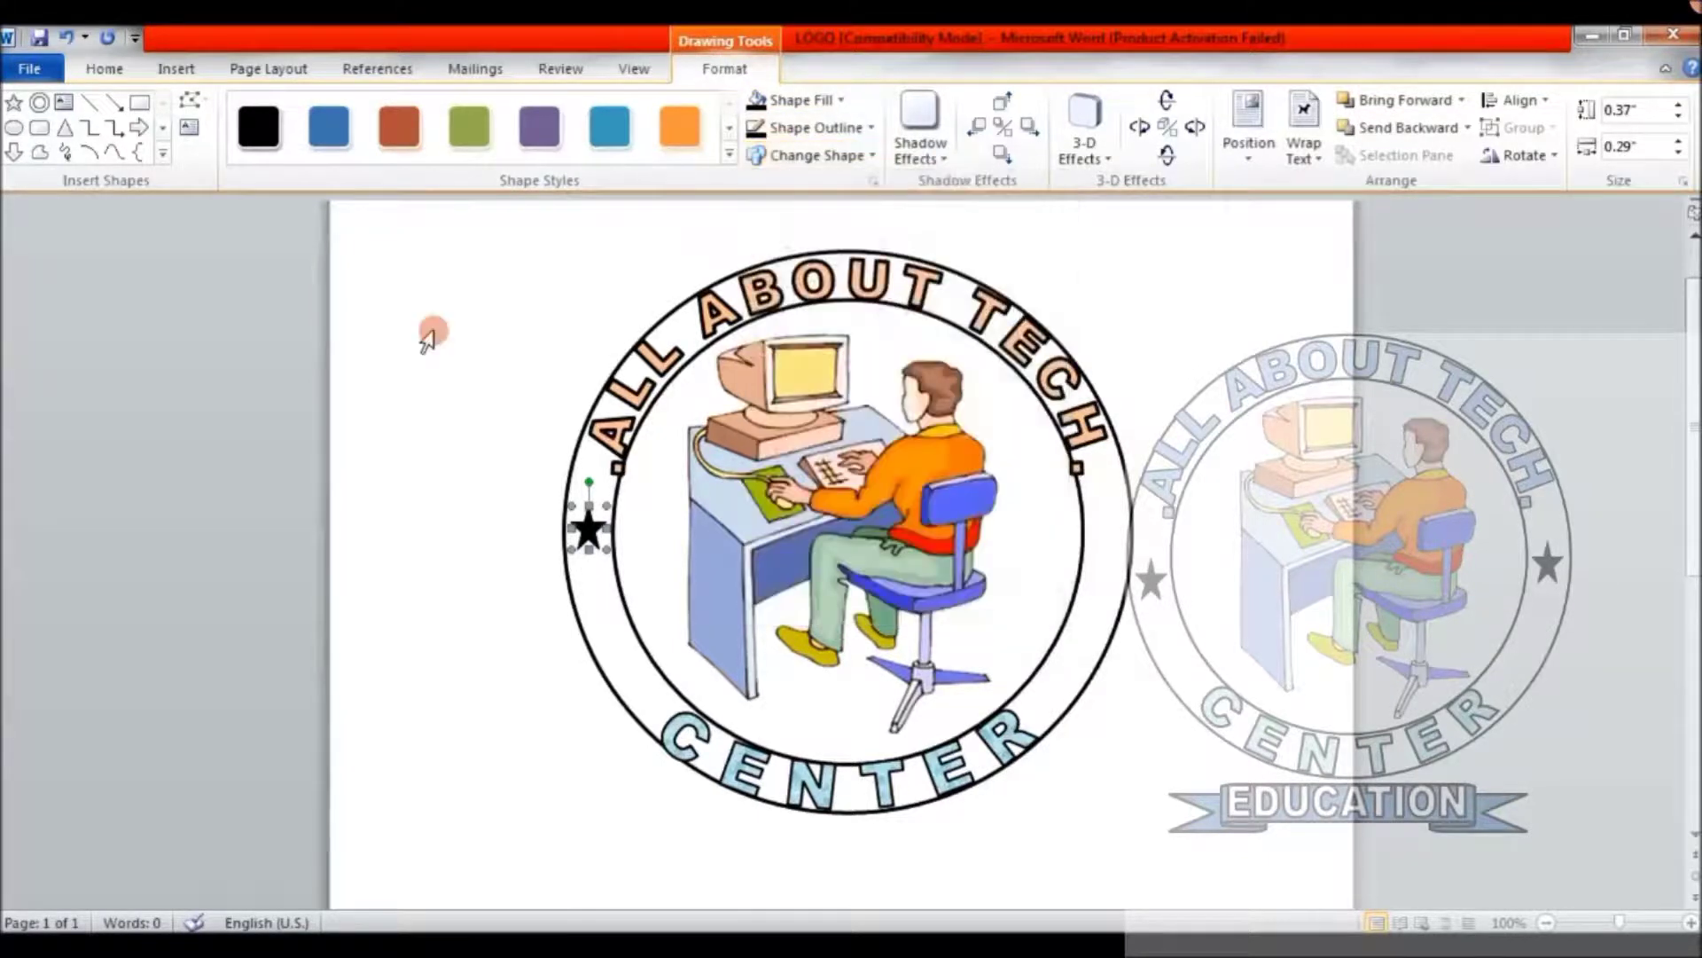
# Duplicate the black star, place the copy on the opposite side of the ring, and deselect it
pyautogui.hotkey('ctrl', 'c')
pyautogui.hotkey('ctrl', 'v')
pyautogui.moveTo(610, 540); pyautogui.dragTo(1109, 525)
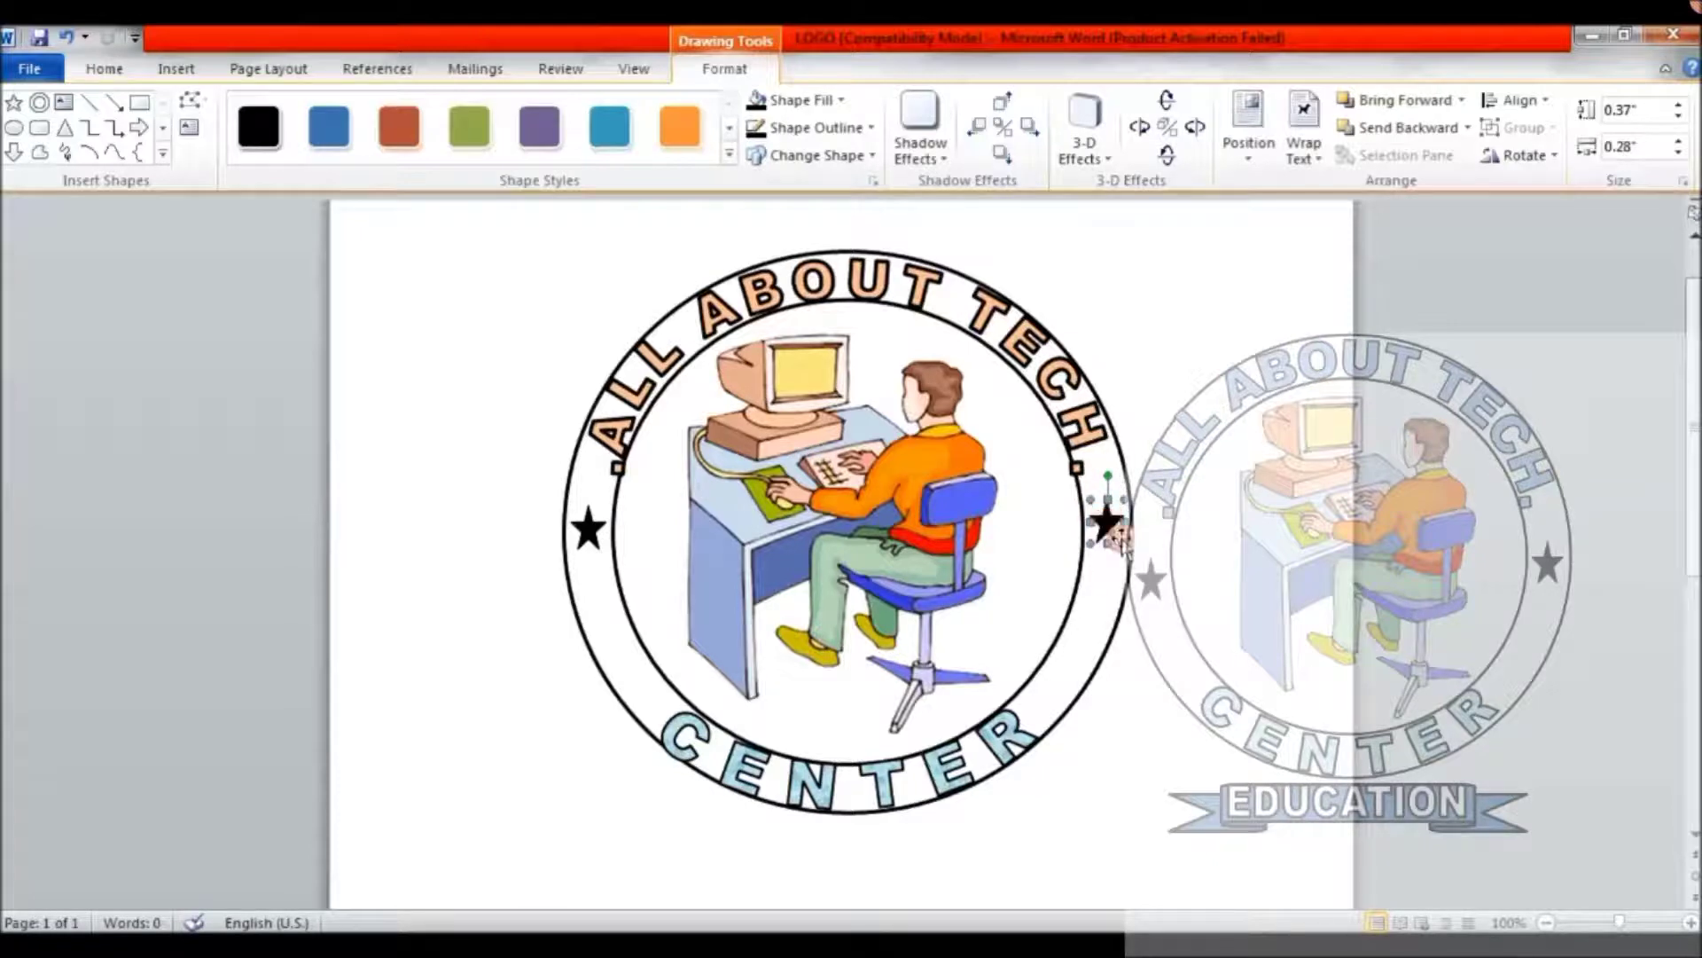
pyautogui.click(1102, 591)
pyautogui.click(1107, 540)
pyautogui.click(1211, 571)
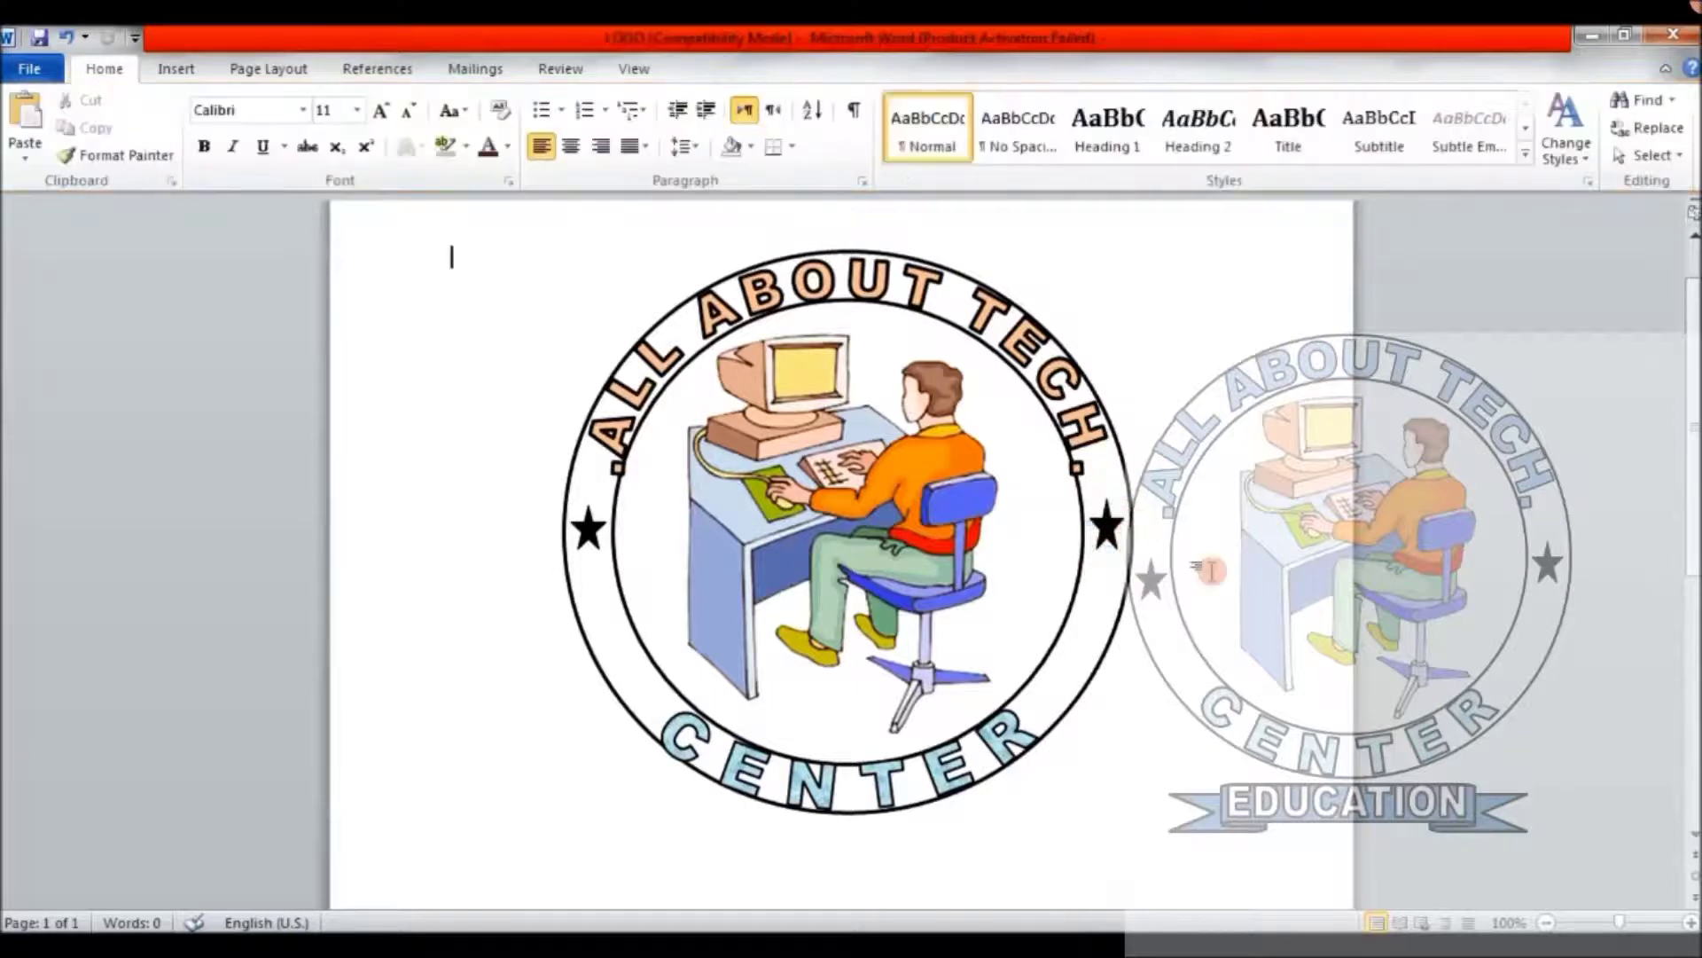
# Draw an up ribbon banner about 0.43" high by 4.06" wide just below the ring
pyautogui.keyDown('ctrl'); pyautogui.scroll(-1, 1210, 570); pyautogui.keyUp('ctrl')
pyautogui.click(175, 69)
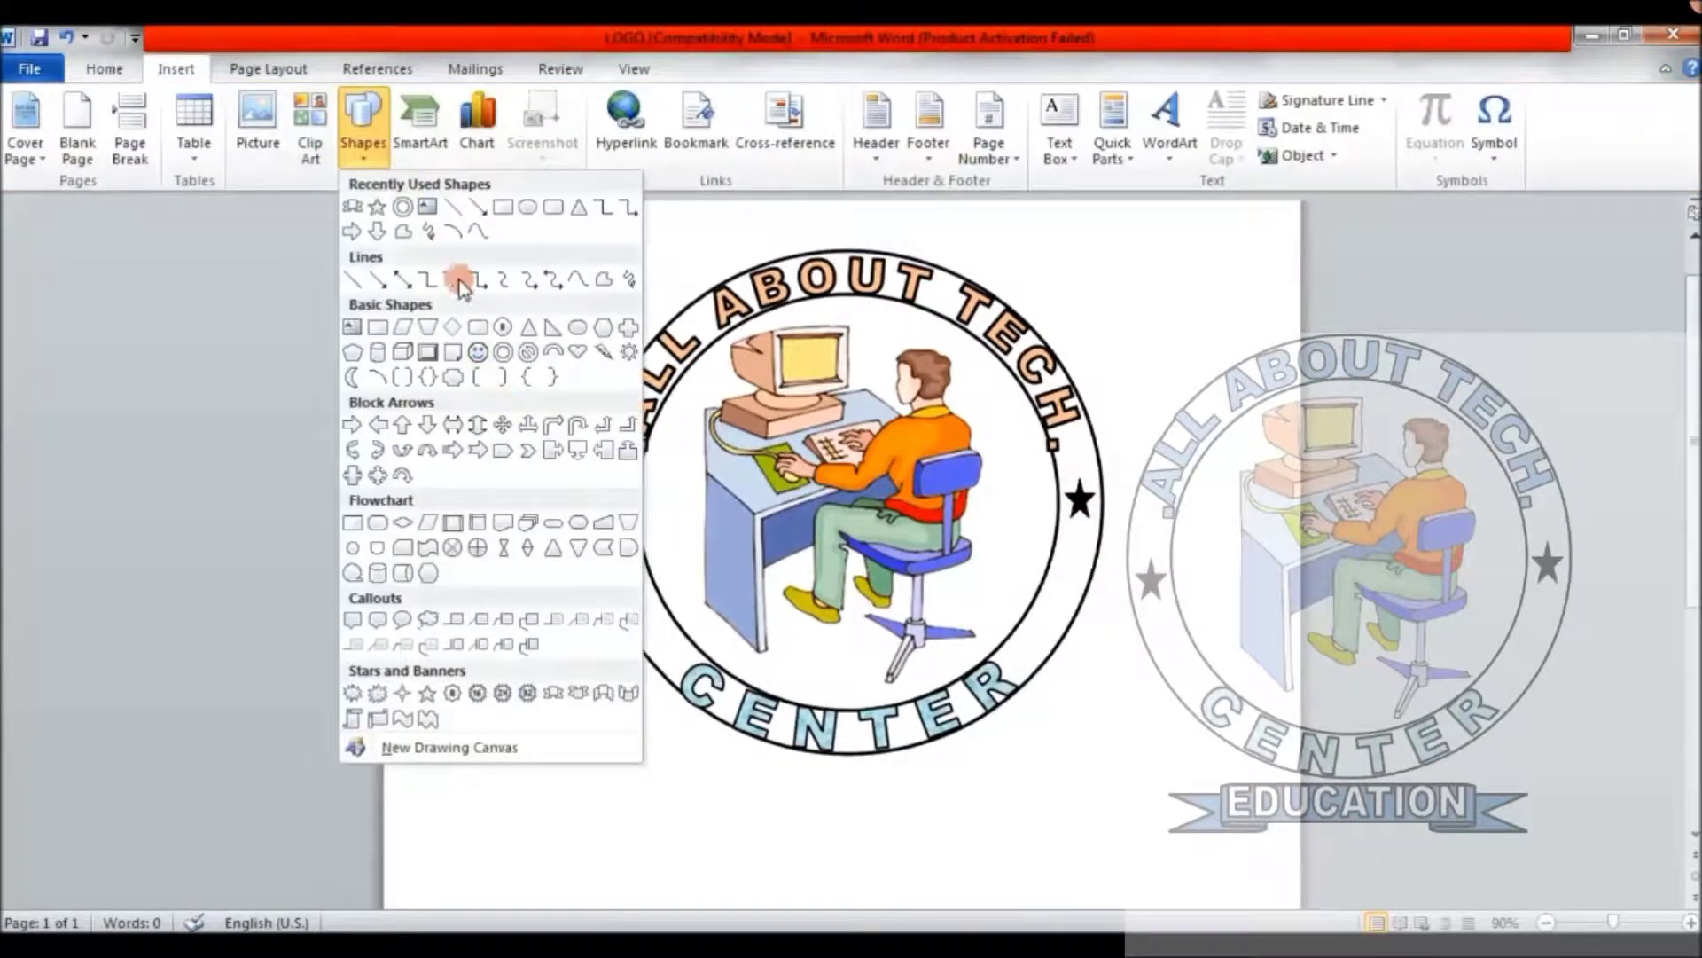
pyautogui.click(560, 694)
pyautogui.moveTo(871, 751); pyautogui.dragTo(1089, 776)
pyautogui.moveTo(862, 762); pyautogui.dragTo(850, 795)
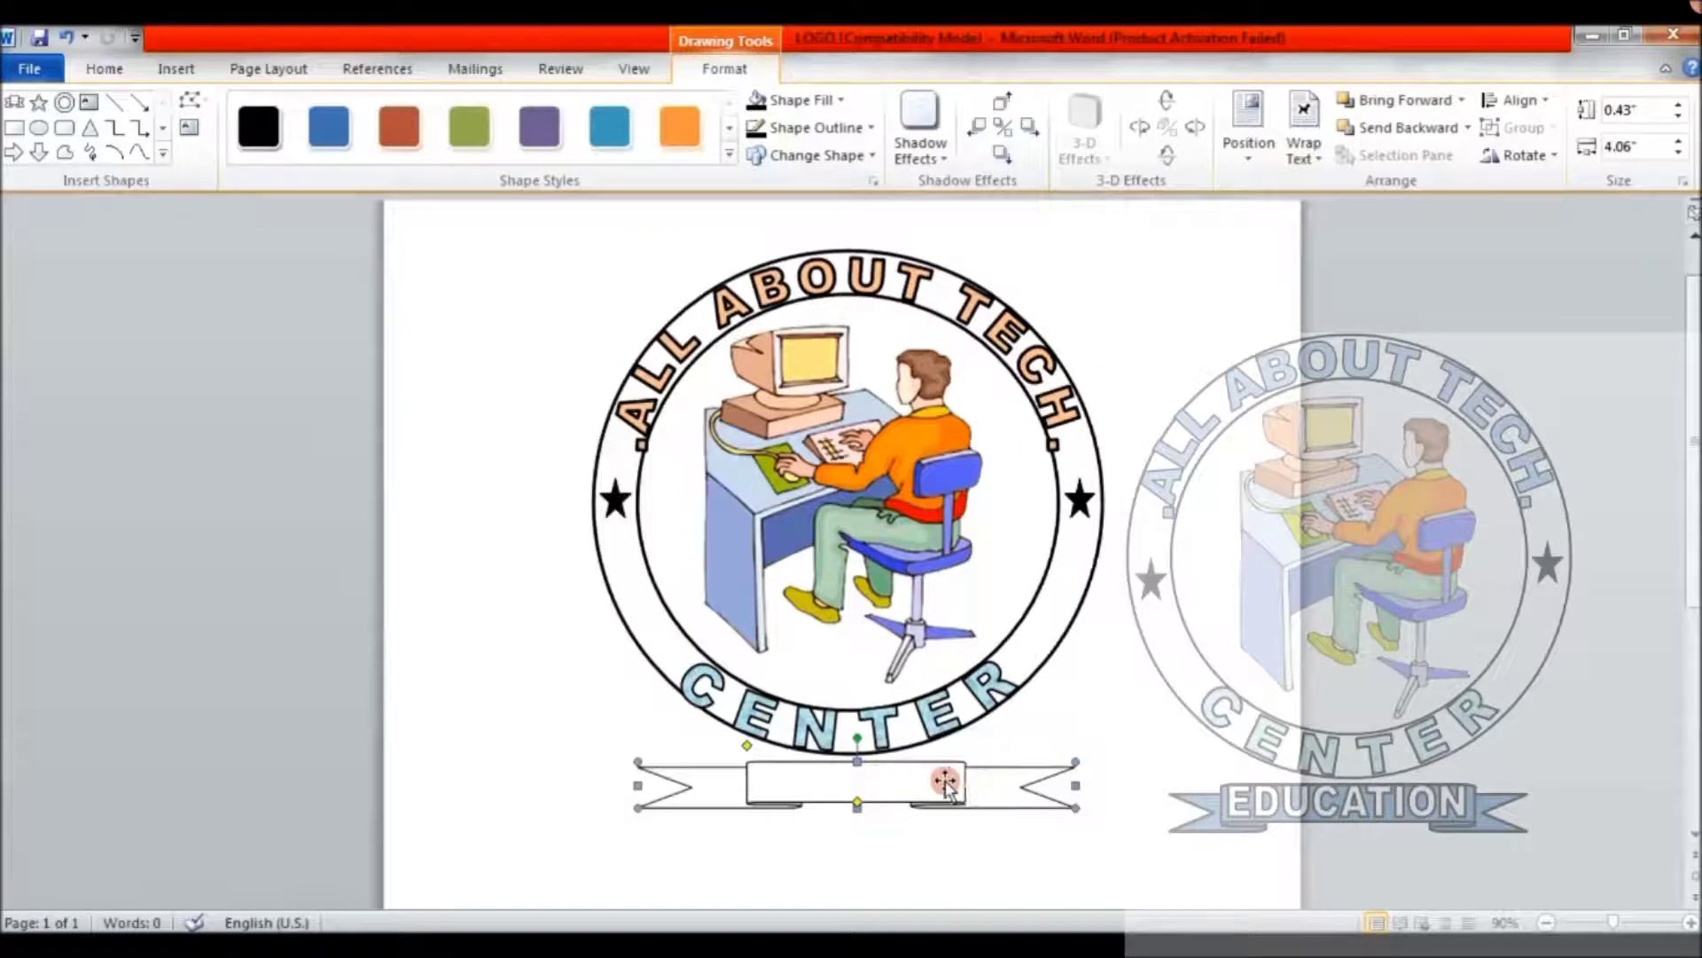
# Resize the ribbon banner to about 0.5" high by 4.85" wide
pyautogui.moveTo(1076, 785); pyautogui.dragTo(1170, 787)
pyautogui.moveTo(877, 809)
pyautogui.mouseDown()
pyautogui.moveTo(888, 796)
pyautogui.moveTo(873, 795)
pyautogui.mouseUp()
pyautogui.moveTo(572, 778); pyautogui.dragTo(624, 776)
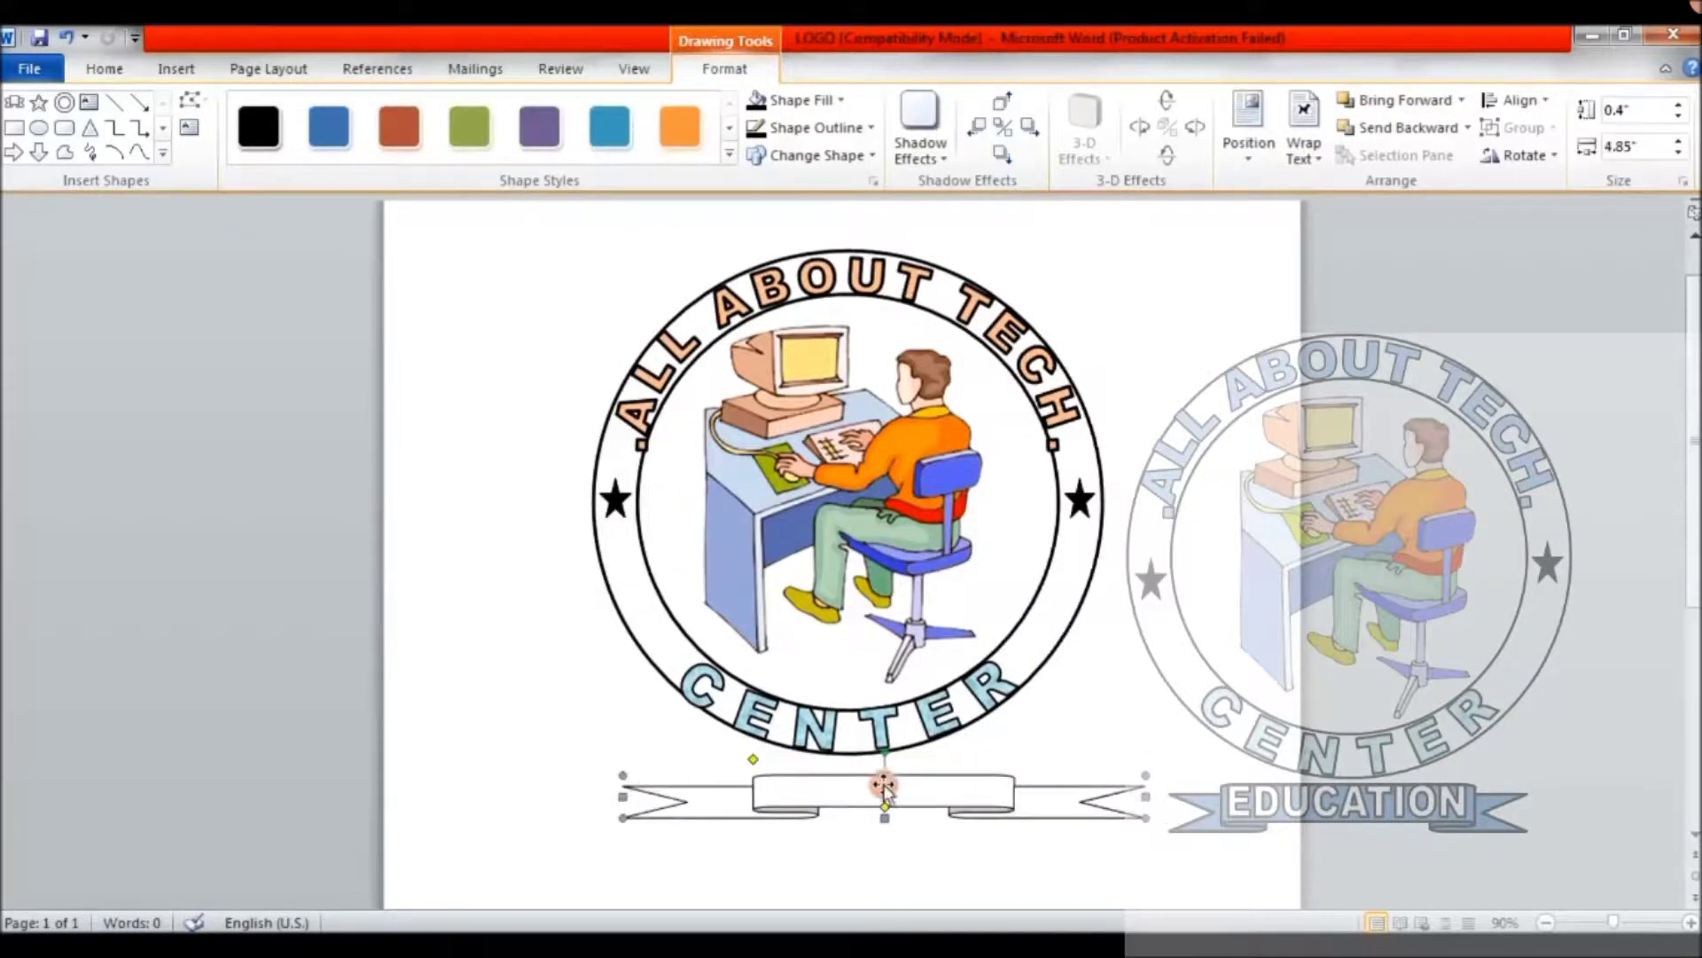
pyautogui.moveTo(887, 816); pyautogui.dragTo(887, 829)
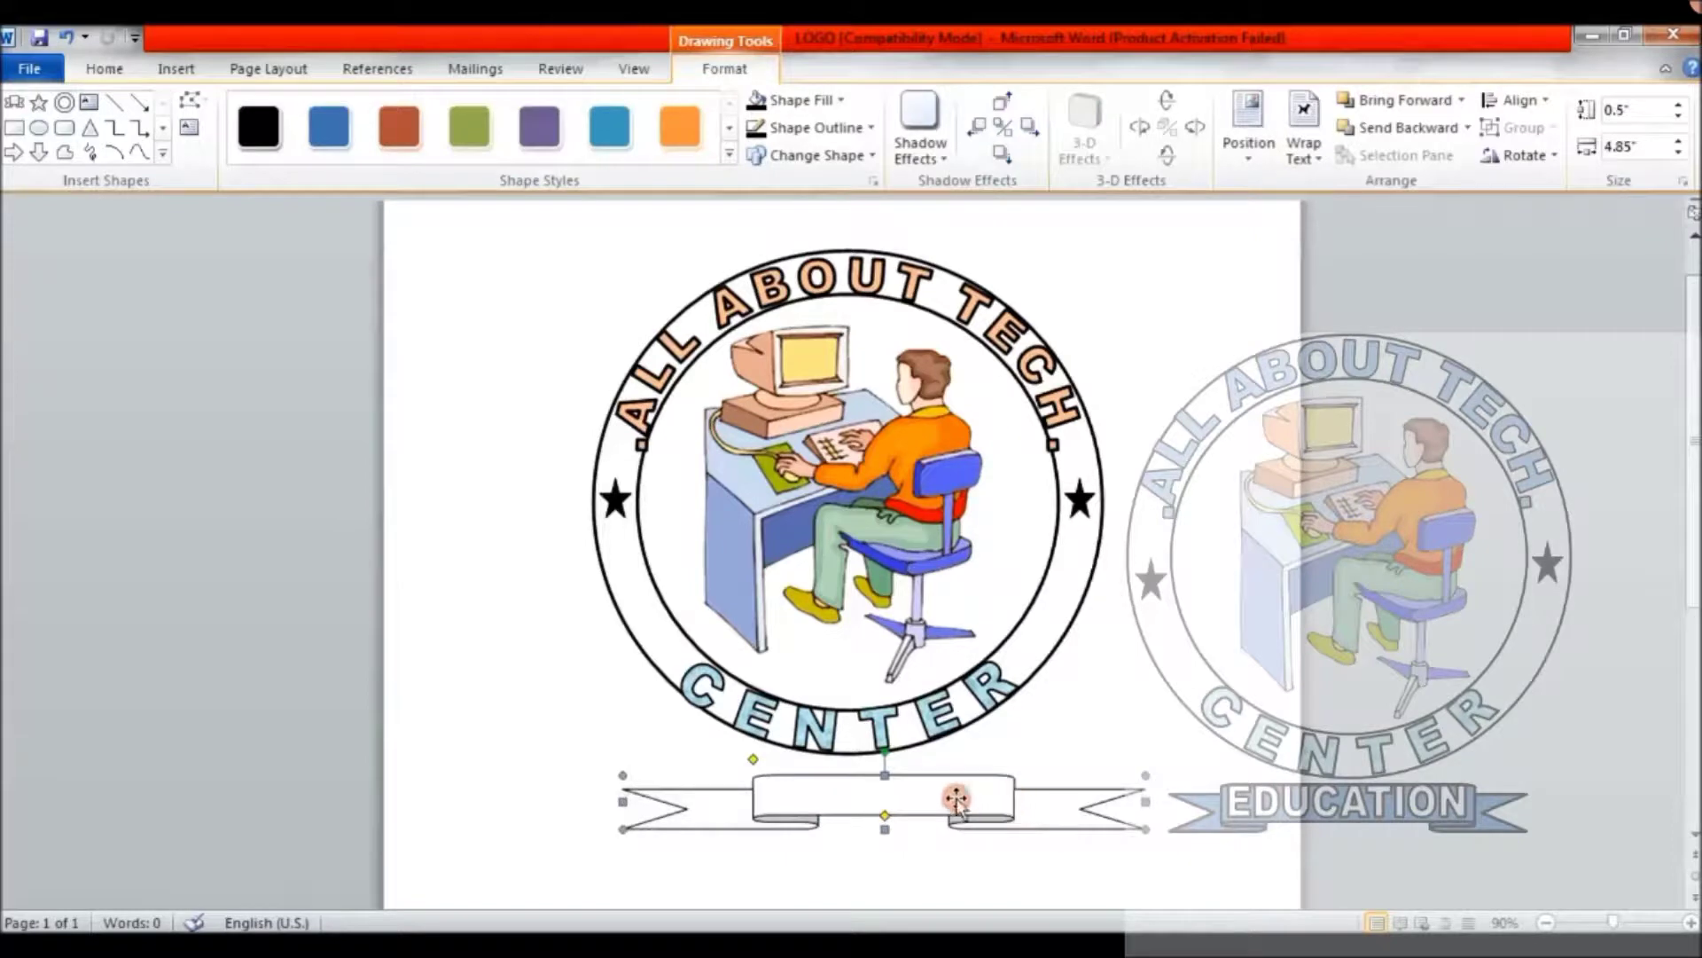
# Widen the ribbon's middle panel, leaving short tails, and center the ribbon beneath the ring
pyautogui.moveTo(753, 759); pyautogui.dragTo(682, 763)
pyautogui.moveTo(881, 798); pyautogui.dragTo(838, 798)
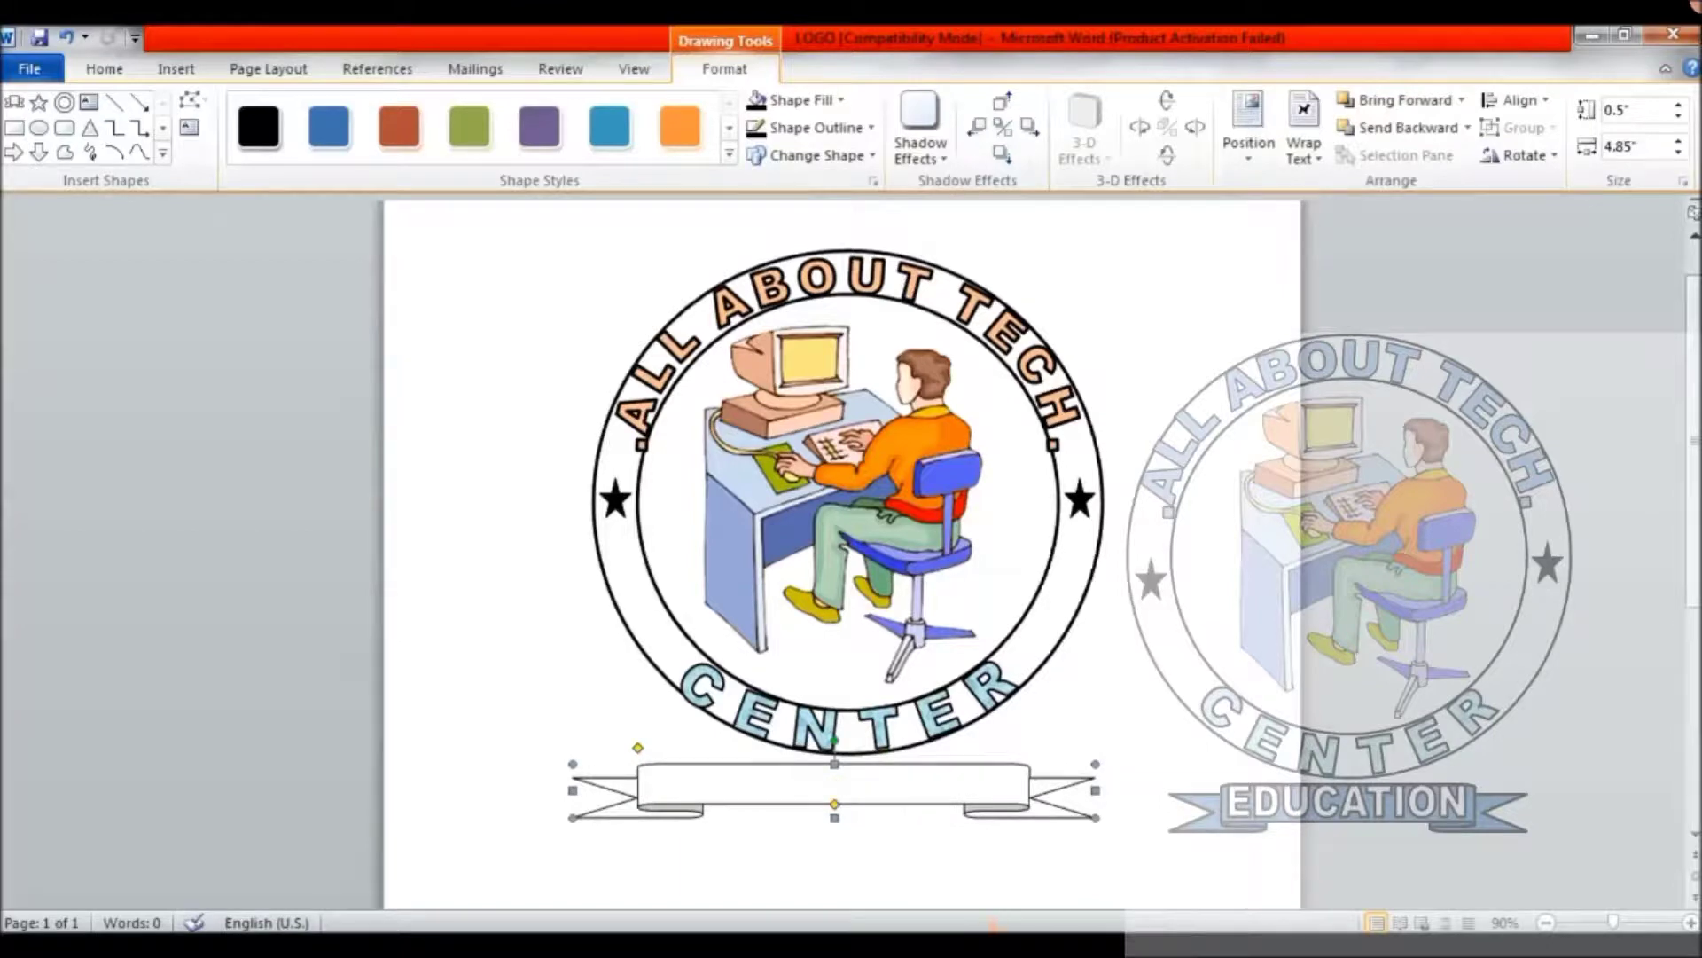
pyautogui.moveTo(638, 748); pyautogui.dragTo(650, 766)
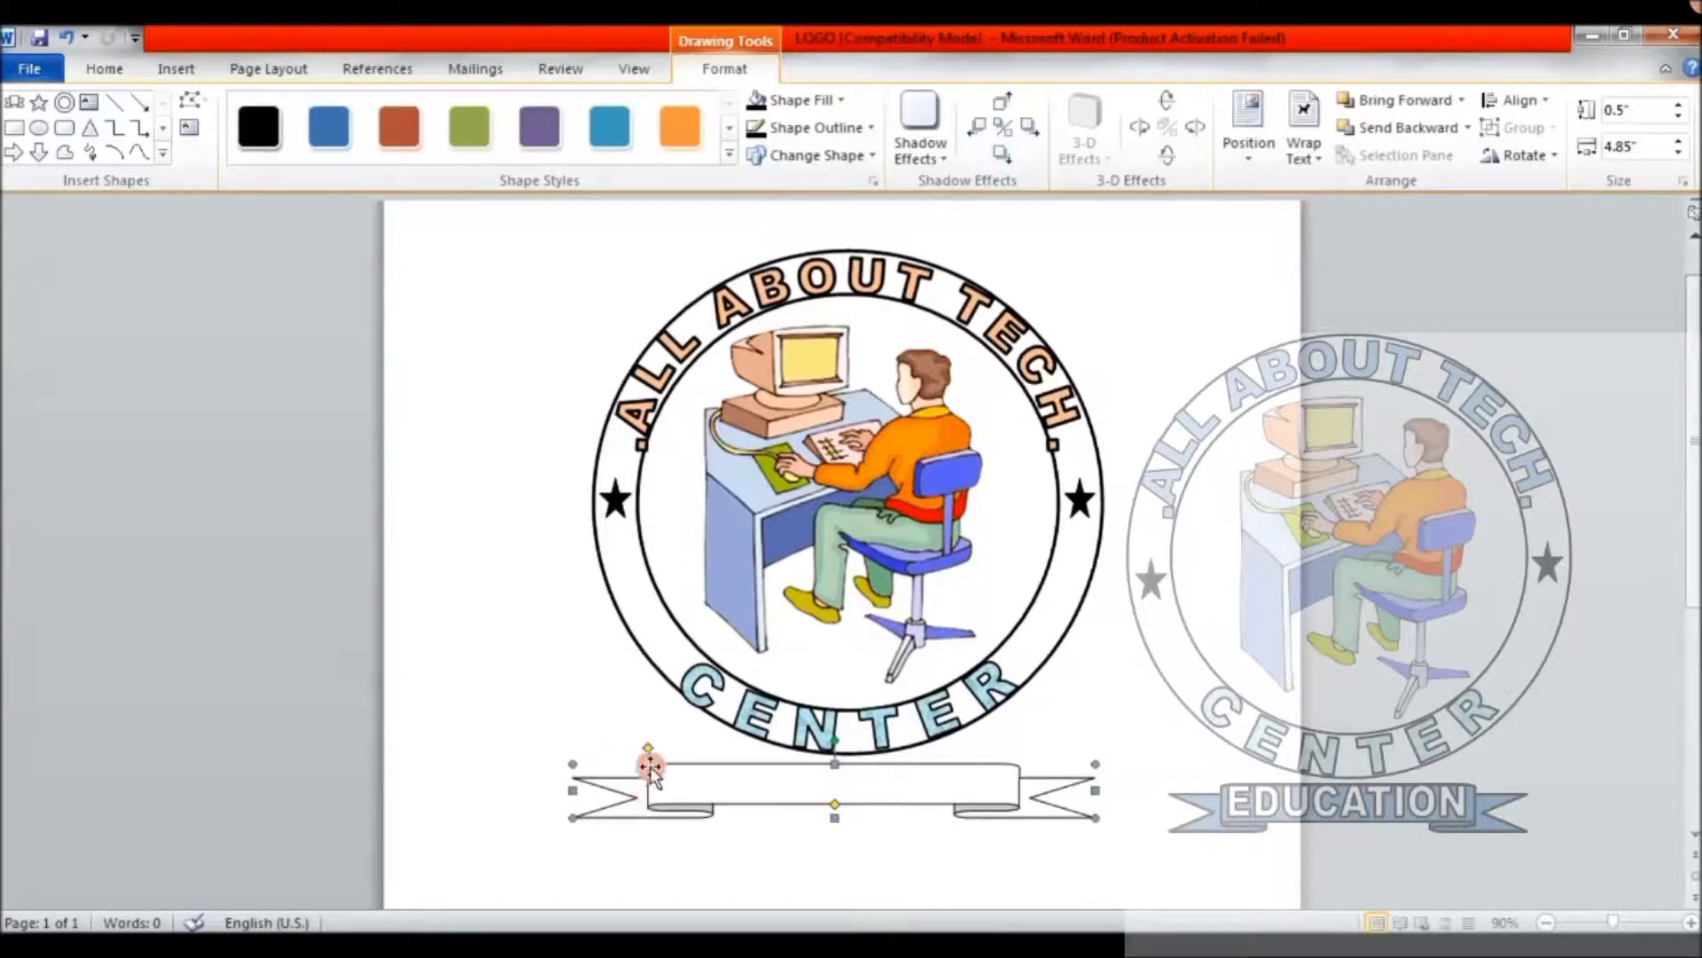
pyautogui.click(870, 129)
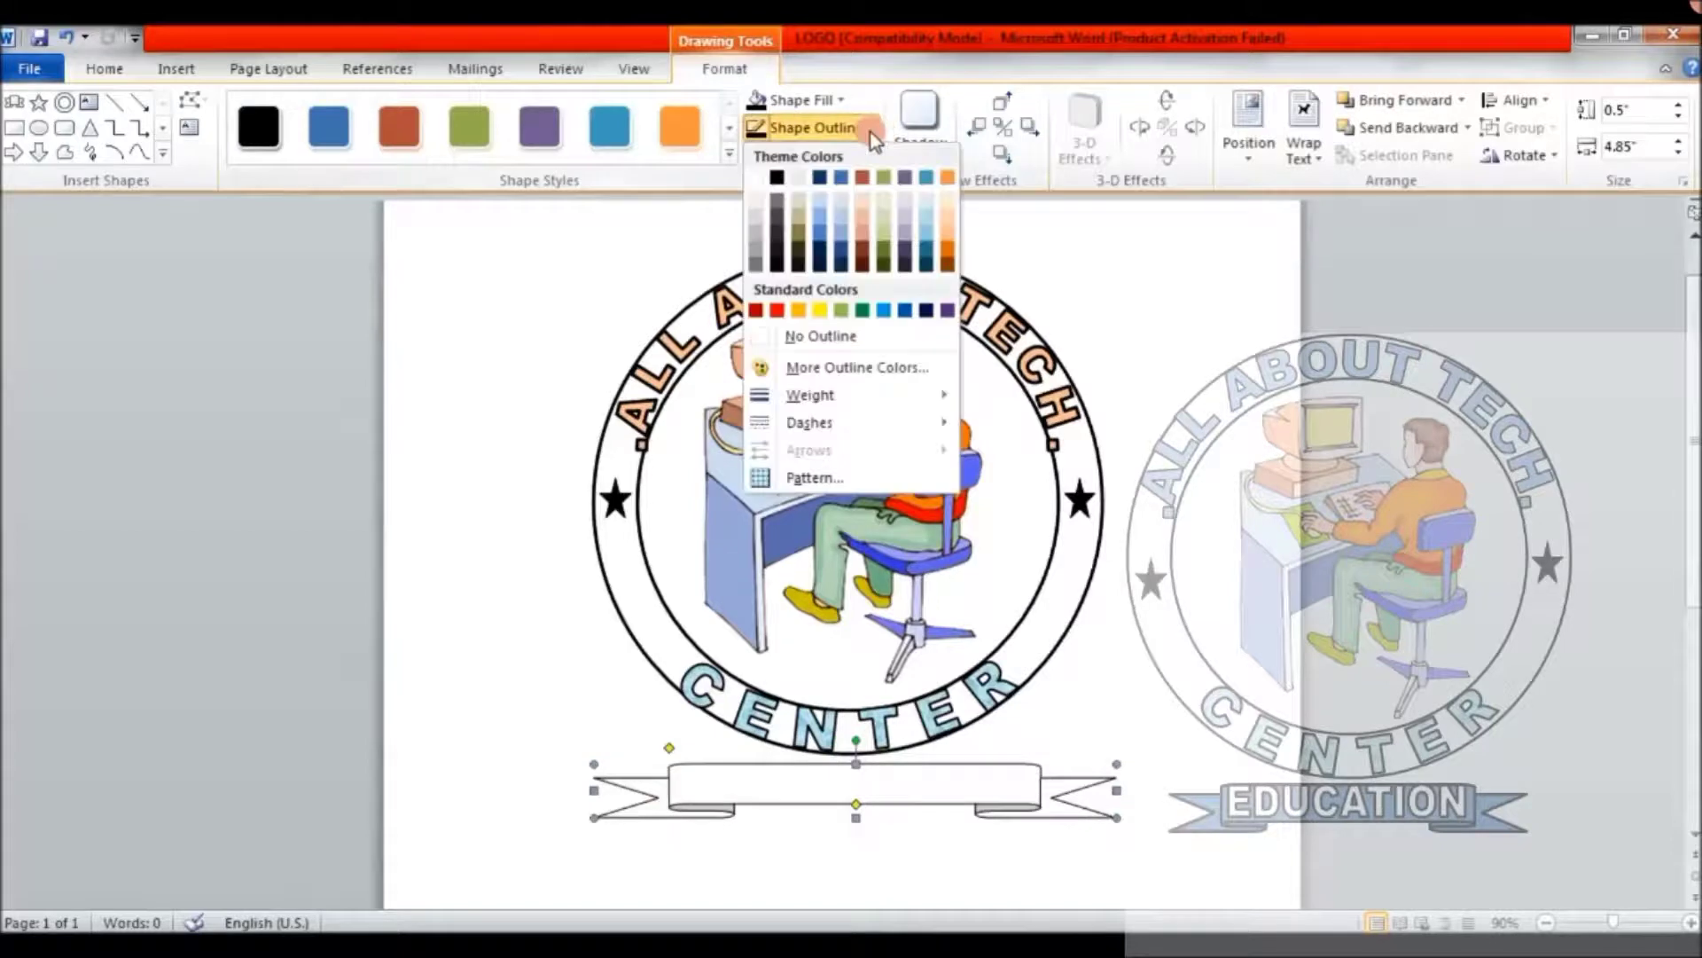
pyautogui.click(646, 768)
pyautogui.moveTo(752, 780); pyautogui.dragTo(773, 781)
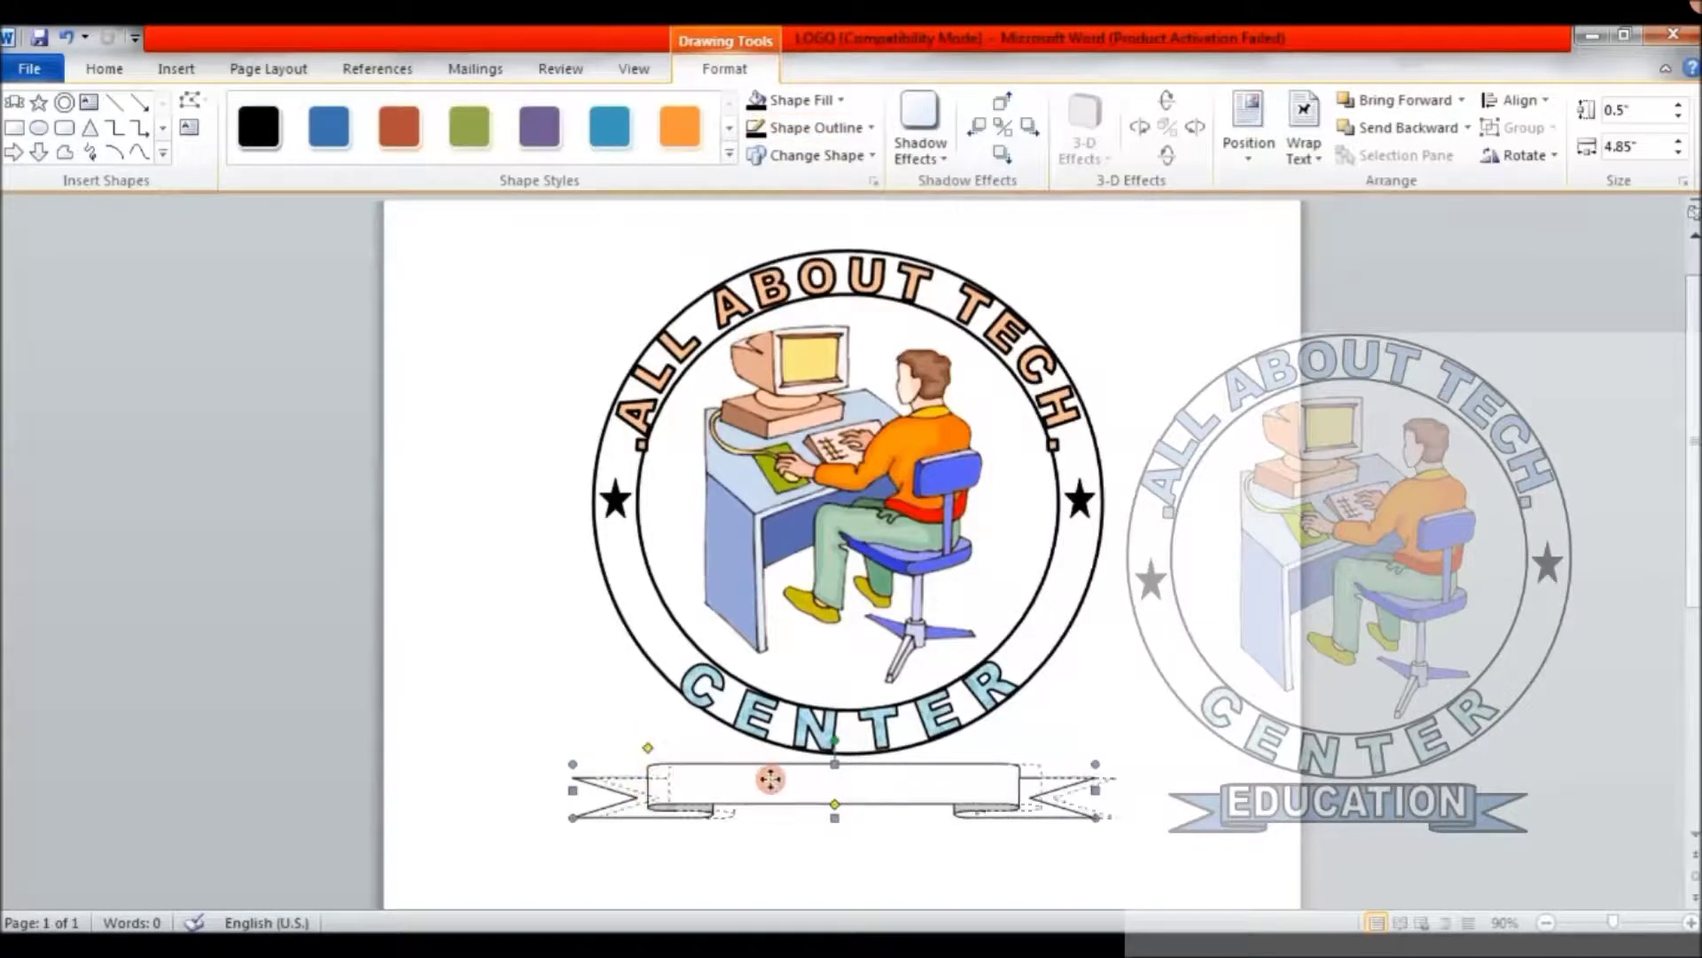
# Give the ribbon a black outline with a weight of 2¼ pt and deselect it
pyautogui.click(870, 130)
pyautogui.click(776, 180)
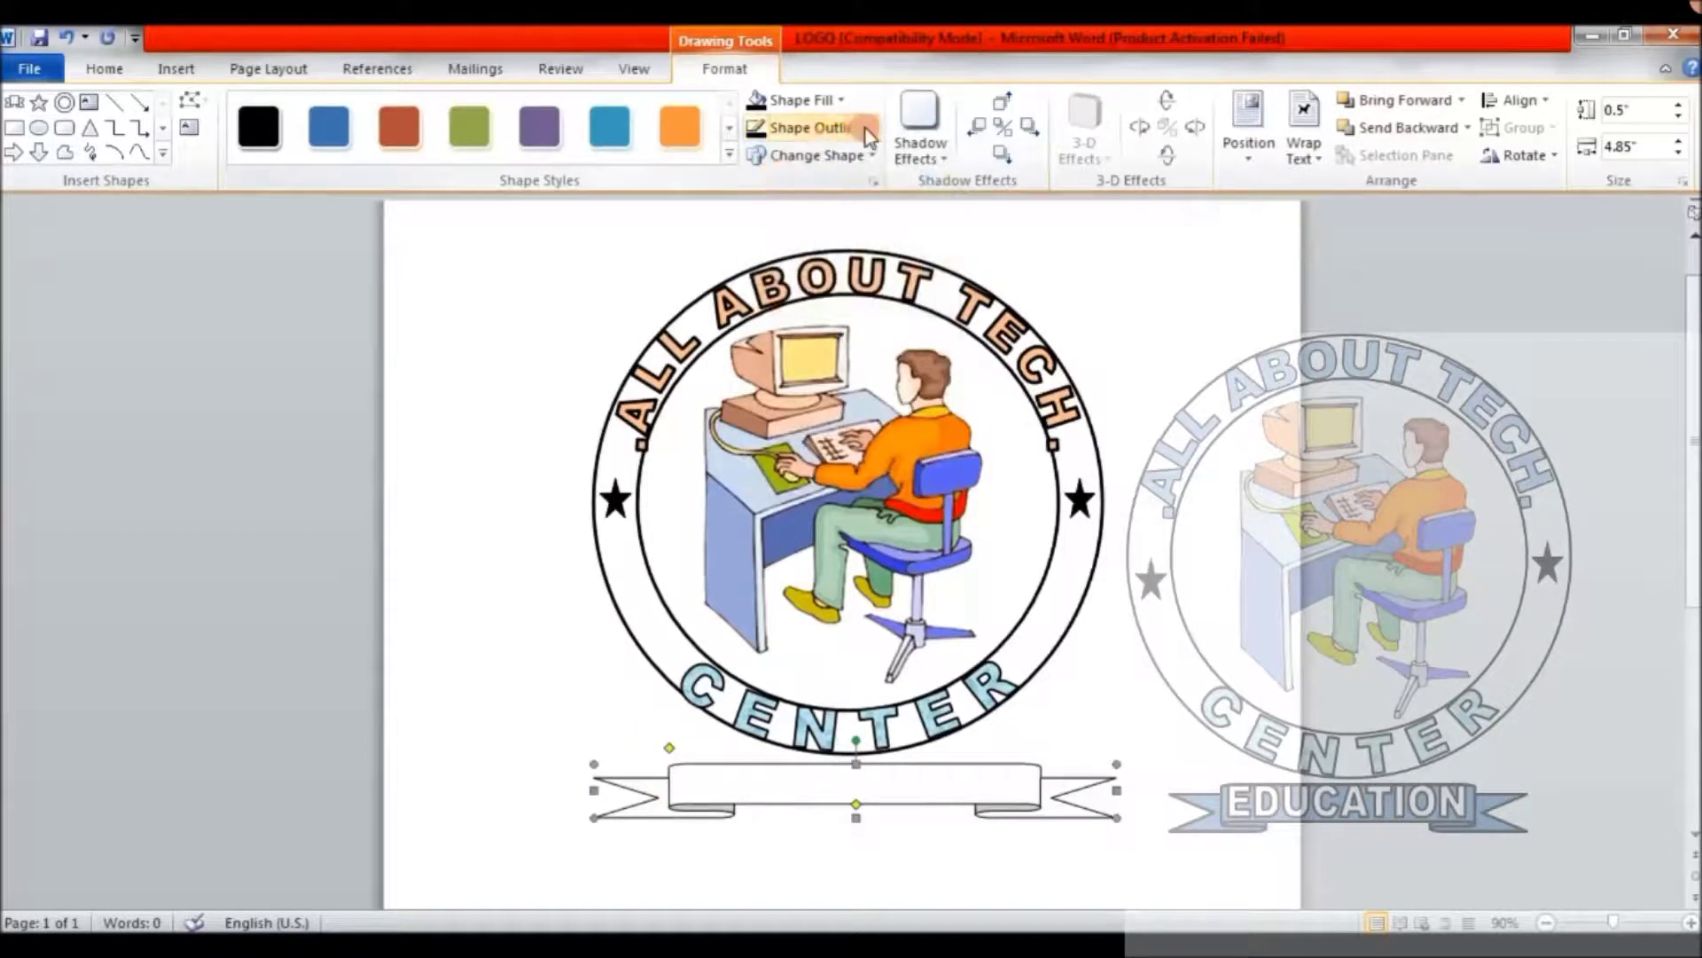
pyautogui.click(871, 130)
pyautogui.moveTo(833, 395)
pyautogui.click(1073, 541)
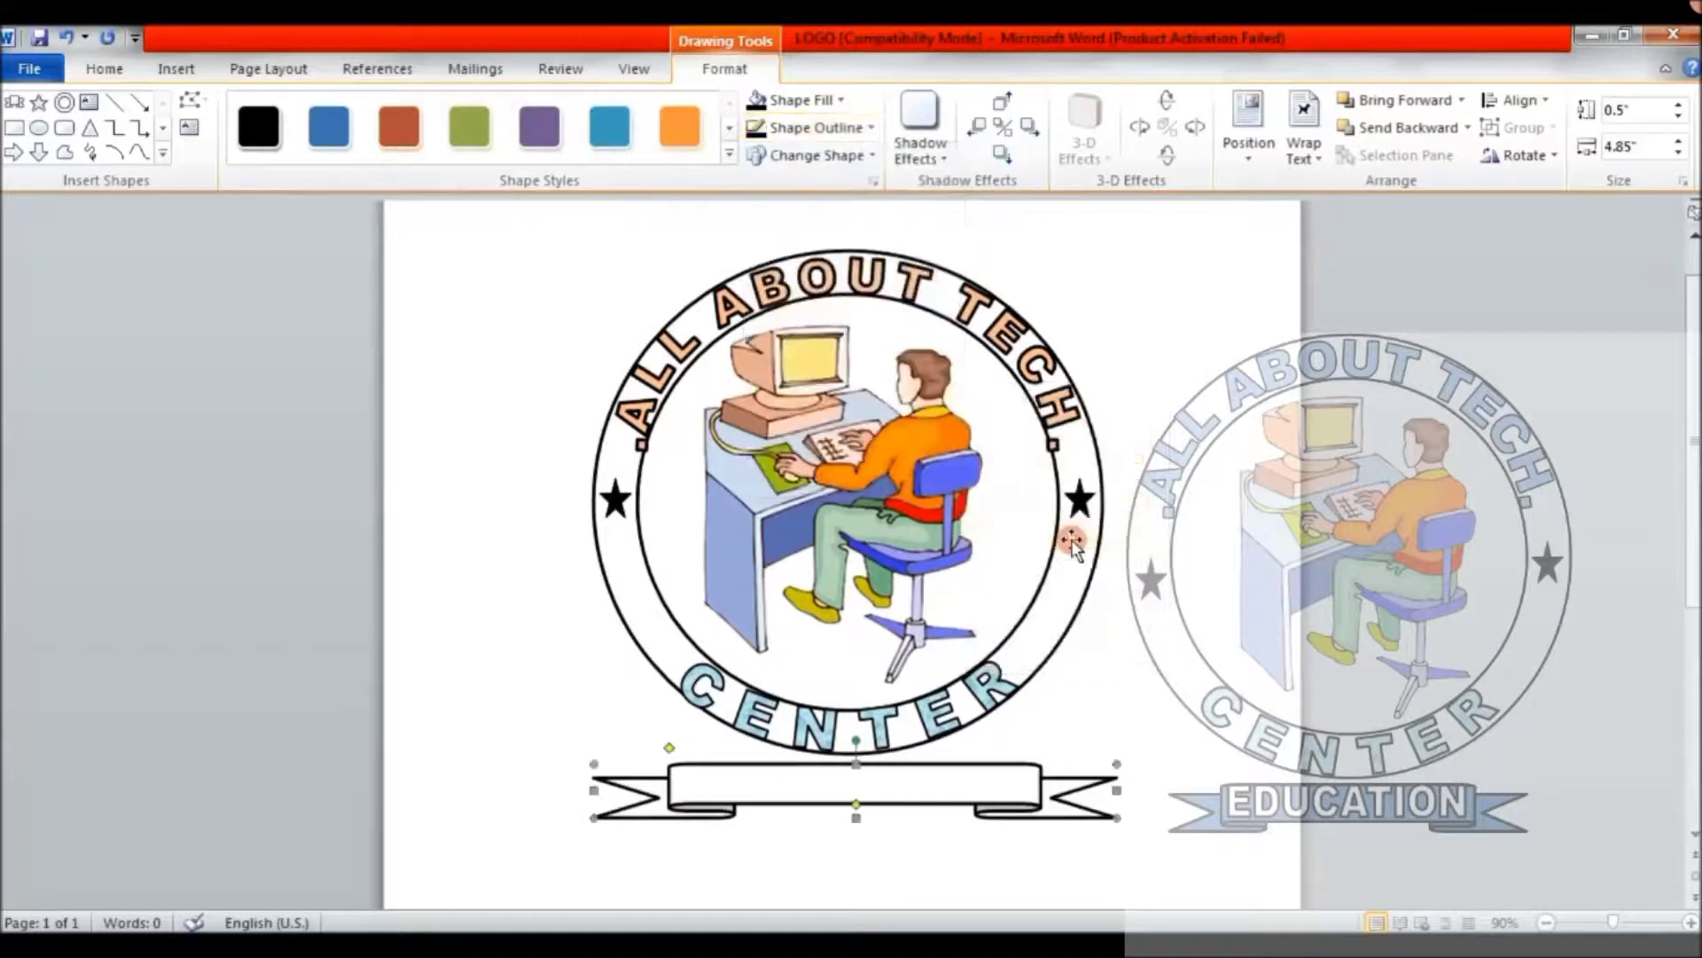
pyautogui.click(887, 248)
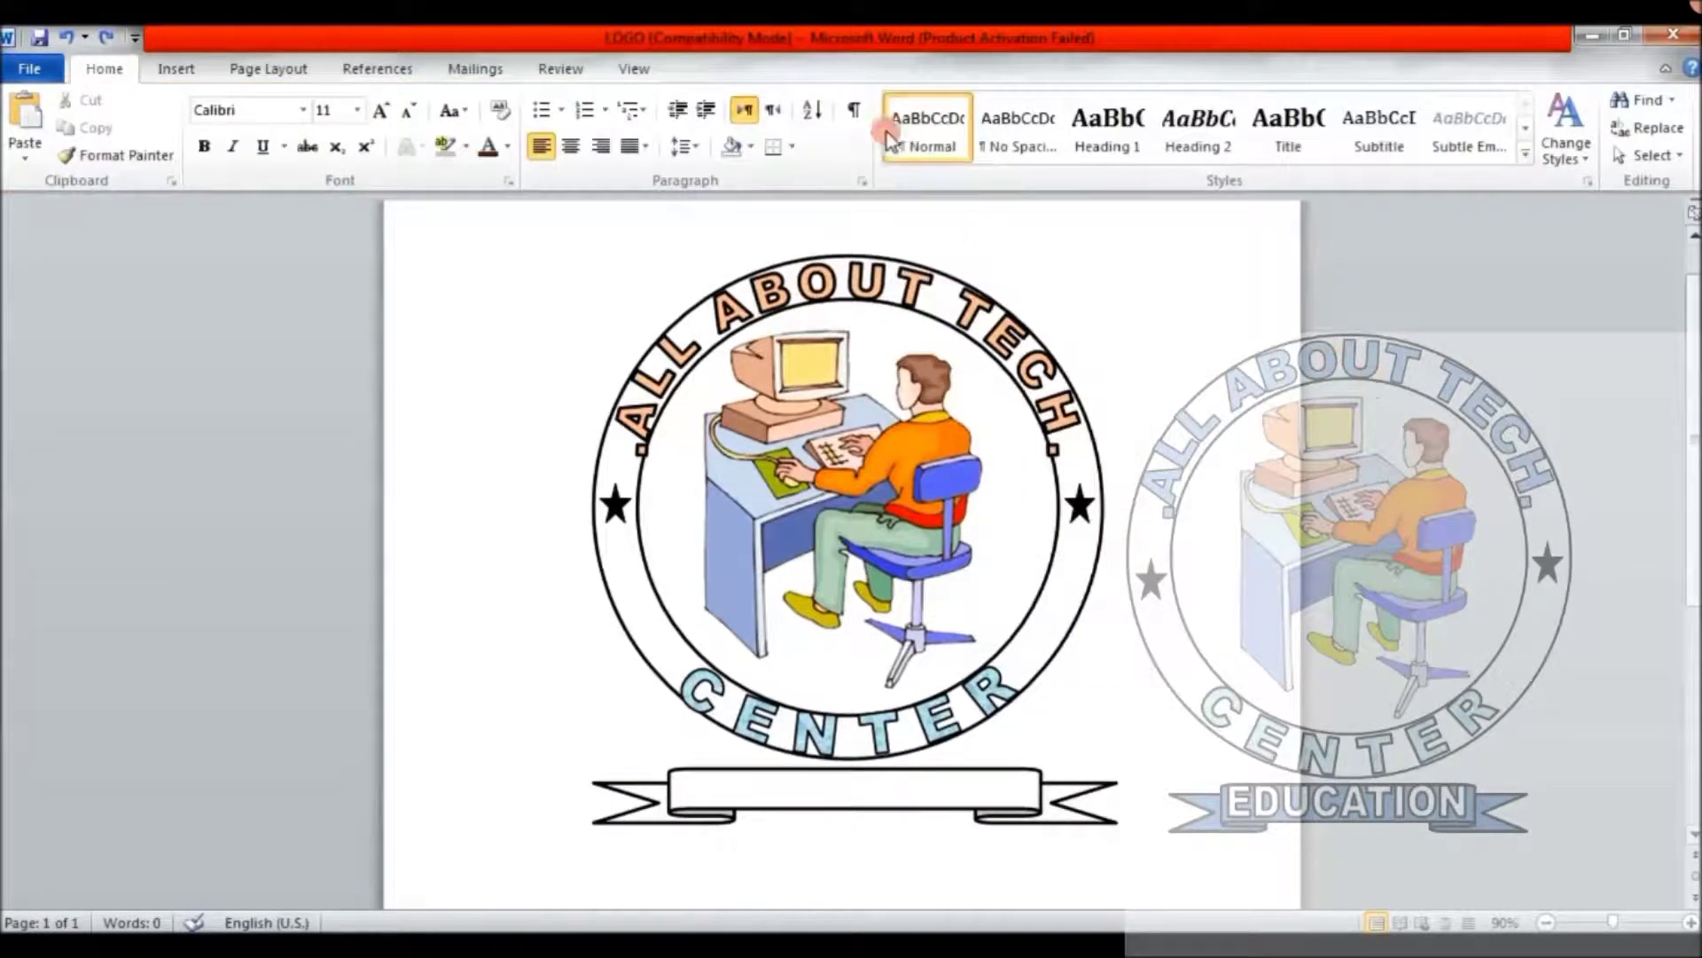
# Start inserting a new WordArt for the ribbon banner
pyautogui.click(177, 69)
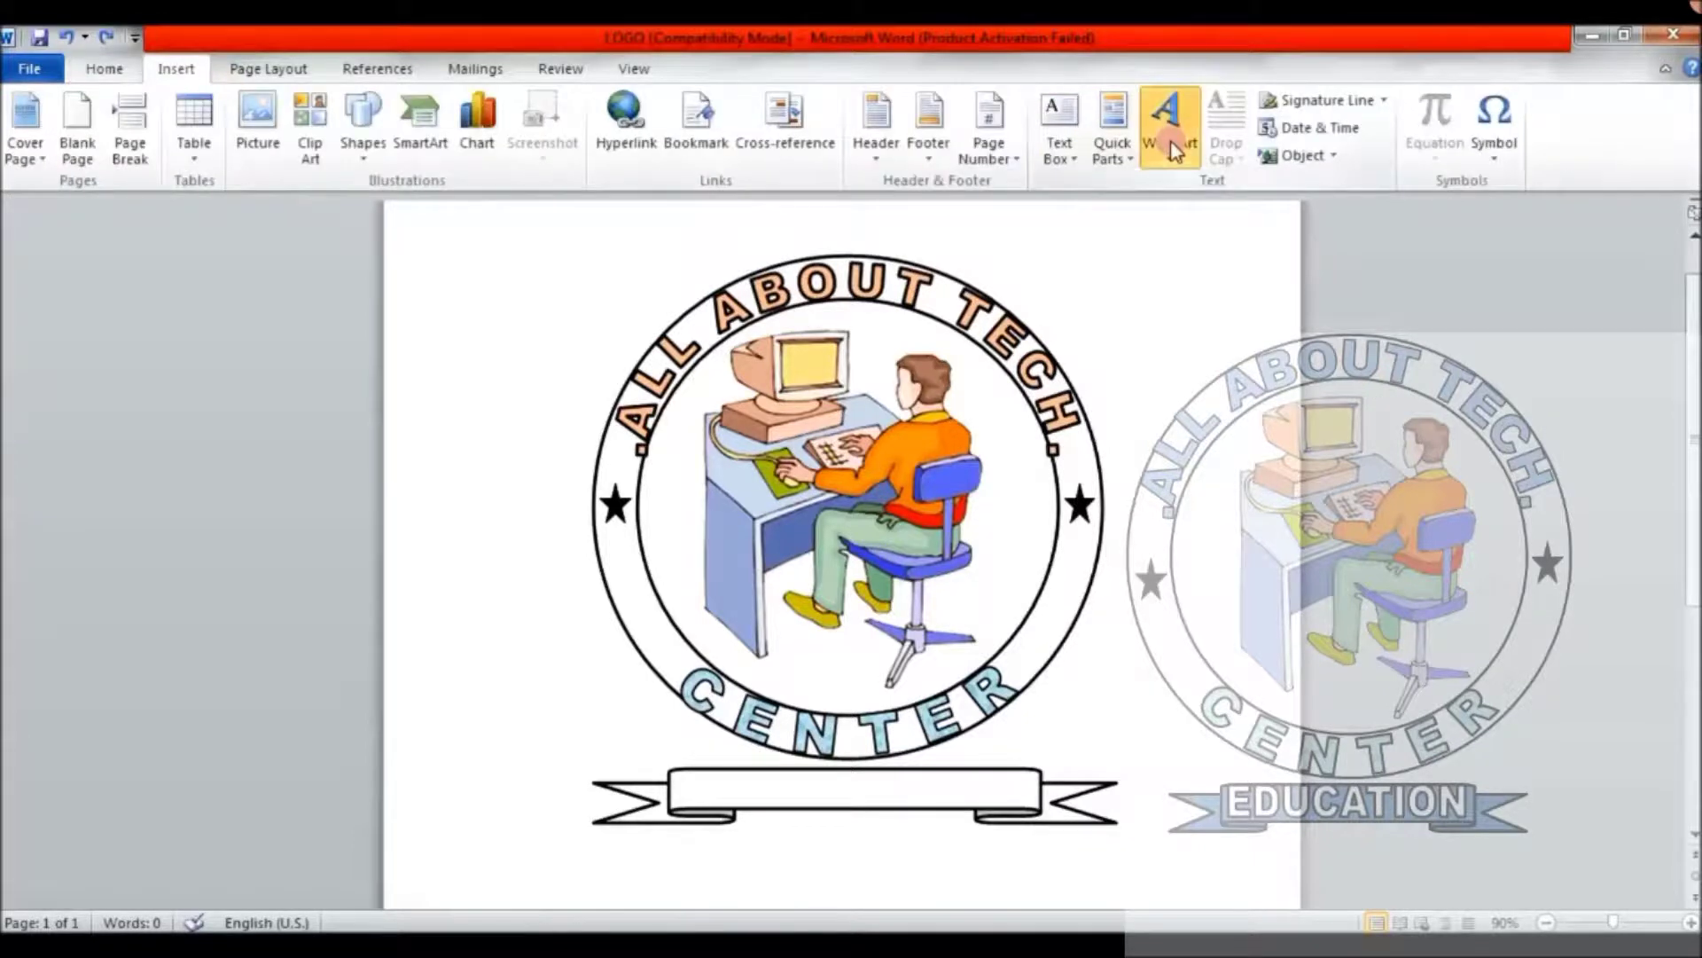